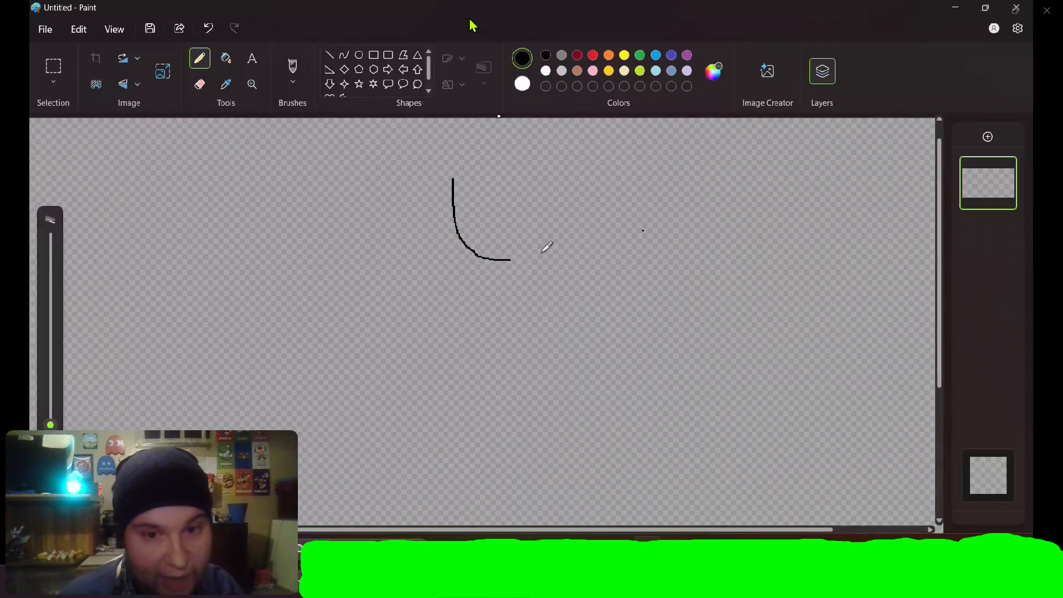
- Select the jaw curve with a rectangular selection and move it slightly lower on the canvas
left_click(51, 66)
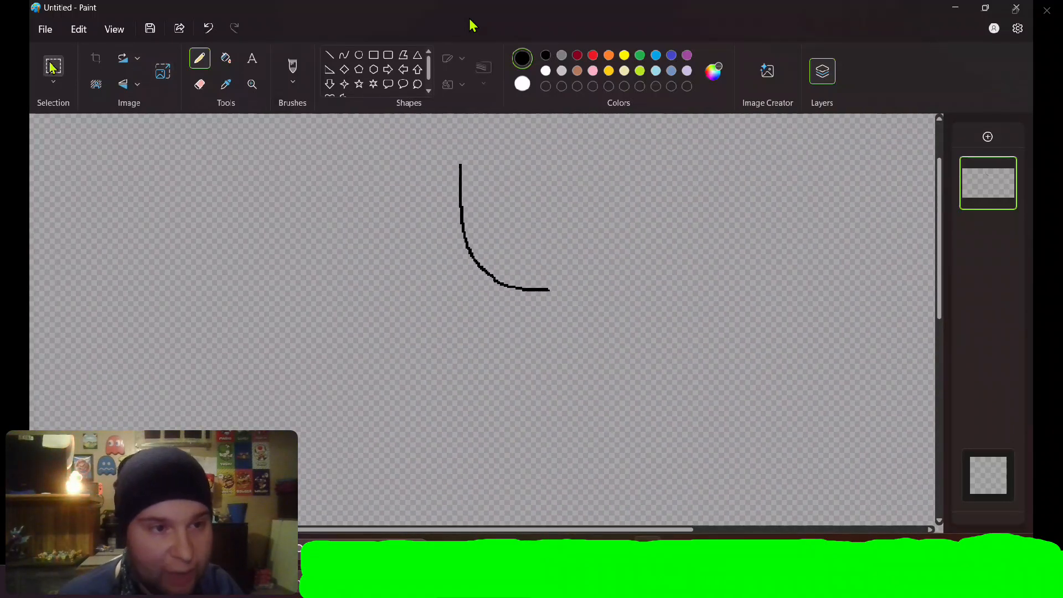
left_click_drag(416, 142, 445, 175)
left_click_drag(501, 227, 619, 332)
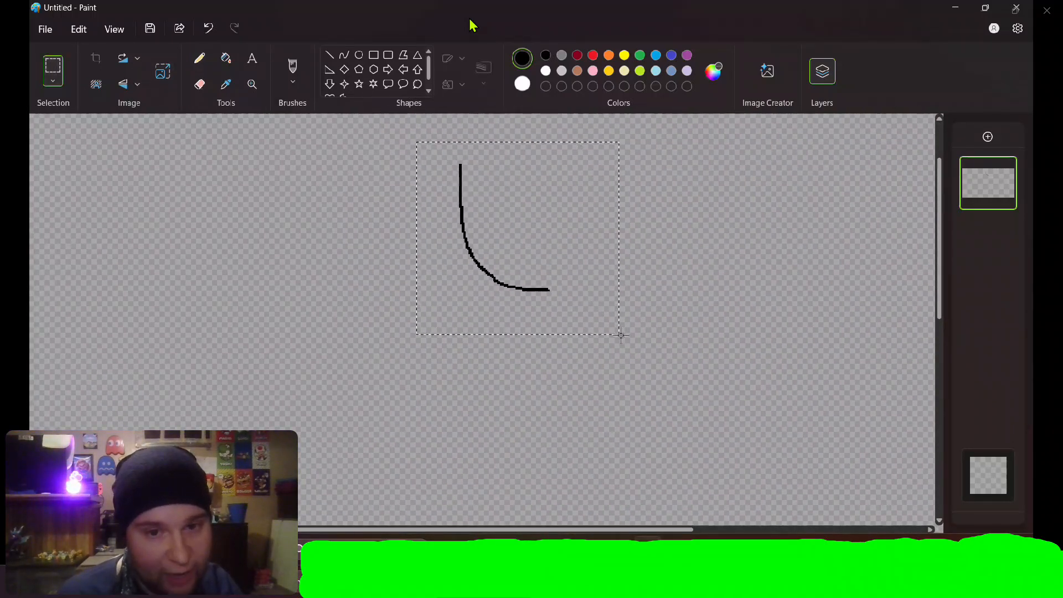
left_click_drag(540, 280, 540, 317)
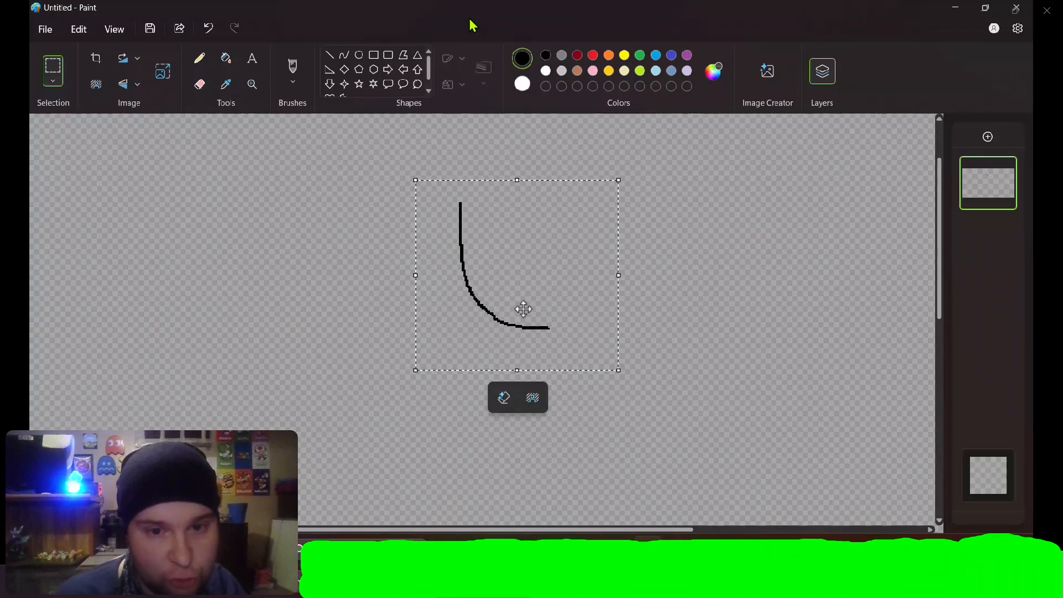
left_click(308, 235)
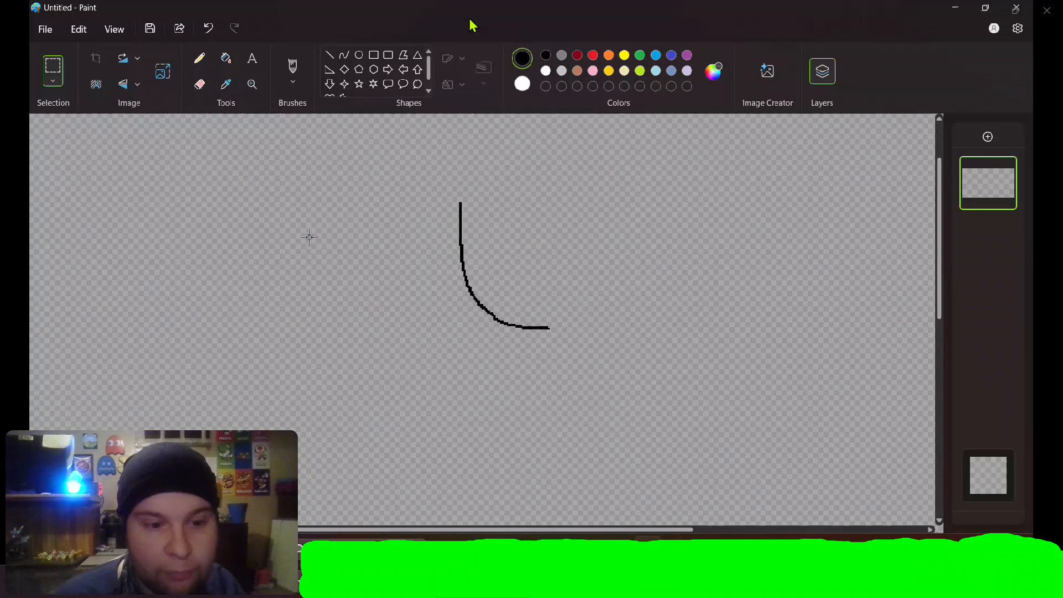
- Draw a small L-shaped nose with the Pencil tool inside the jaw curve
left_click(204, 60)
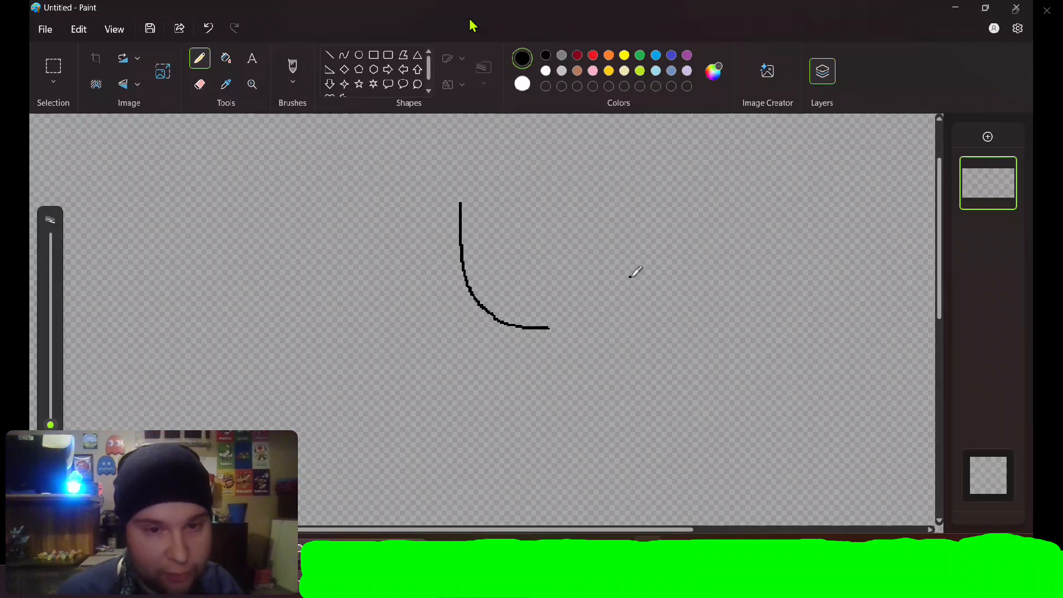
left_click(607, 297)
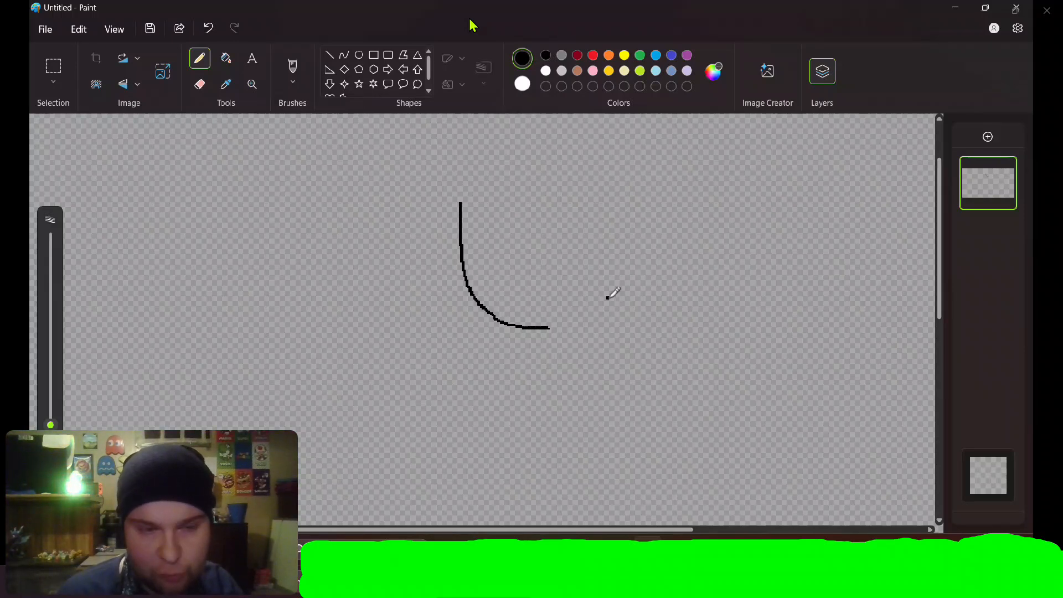
scroll(610, 296, "up", 2)
scroll(610, 296, "up", 1)
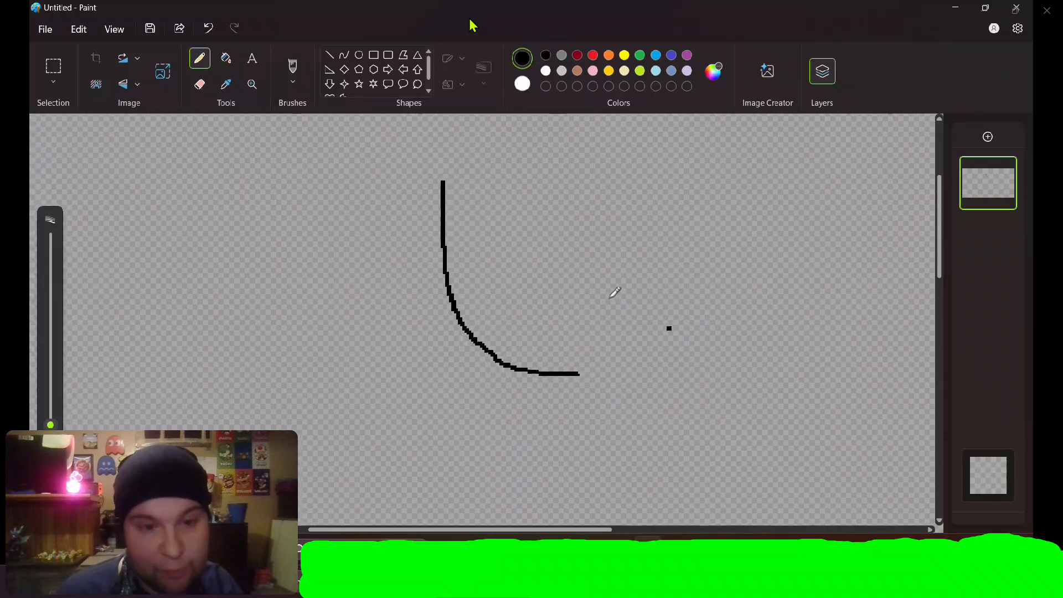
key("ctrl+z")
left_click(532, 261)
mouse_move(531, 262)
left_mouse_down()
mouse_move(529, 295)
mouse_move(545, 293)
mouse_move(529, 265)
mouse_move(523, 297)
mouse_move(548, 298)
left_mouse_up()
key("ctrl+z")
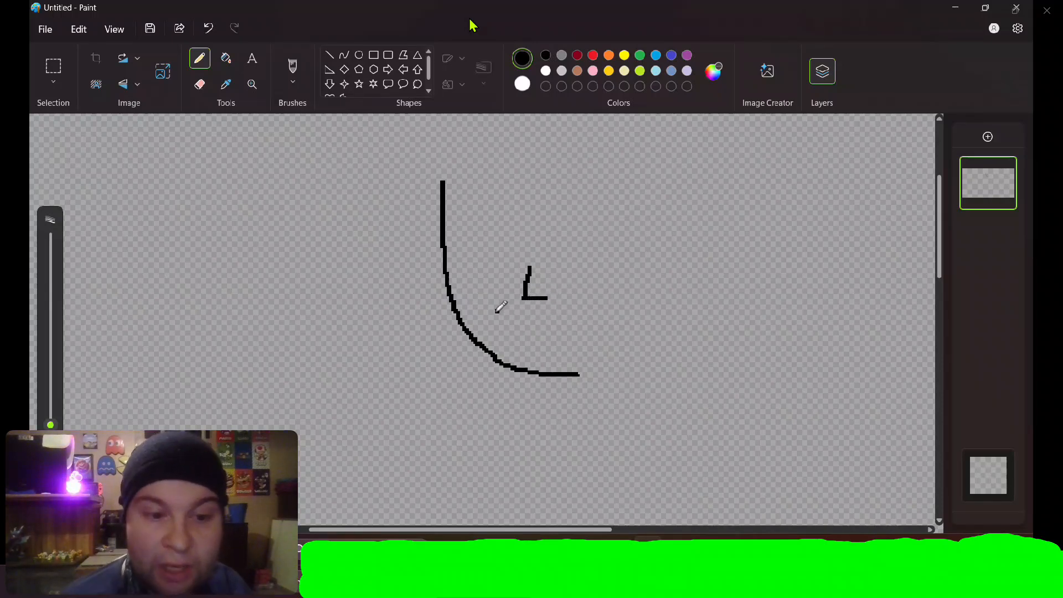
- Draw a small open mouth below the nose with the Pencil tool, with a flat top edge and a rounded bottom
key("e")
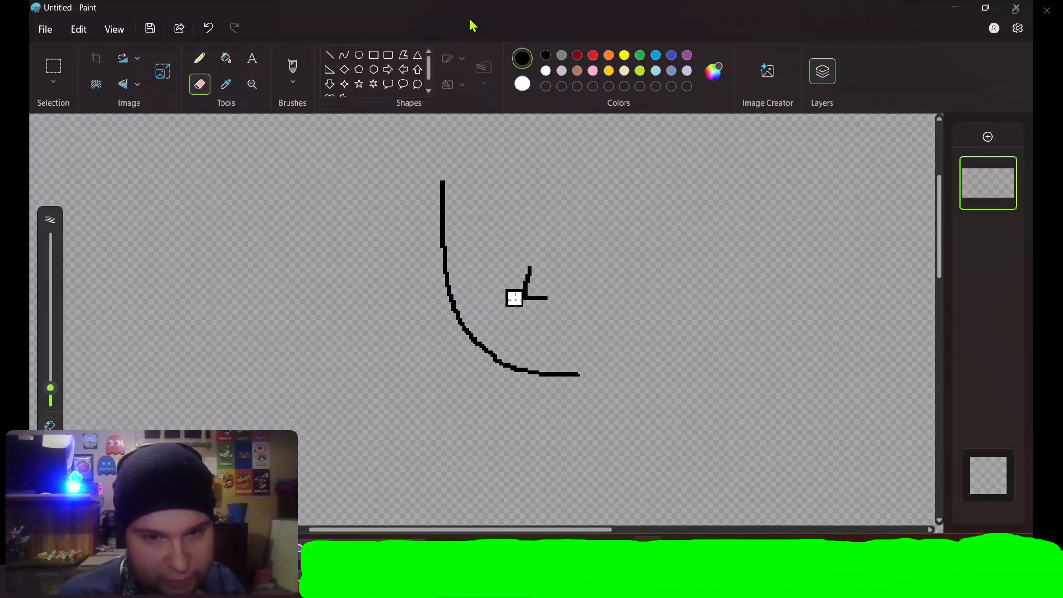
key("p")
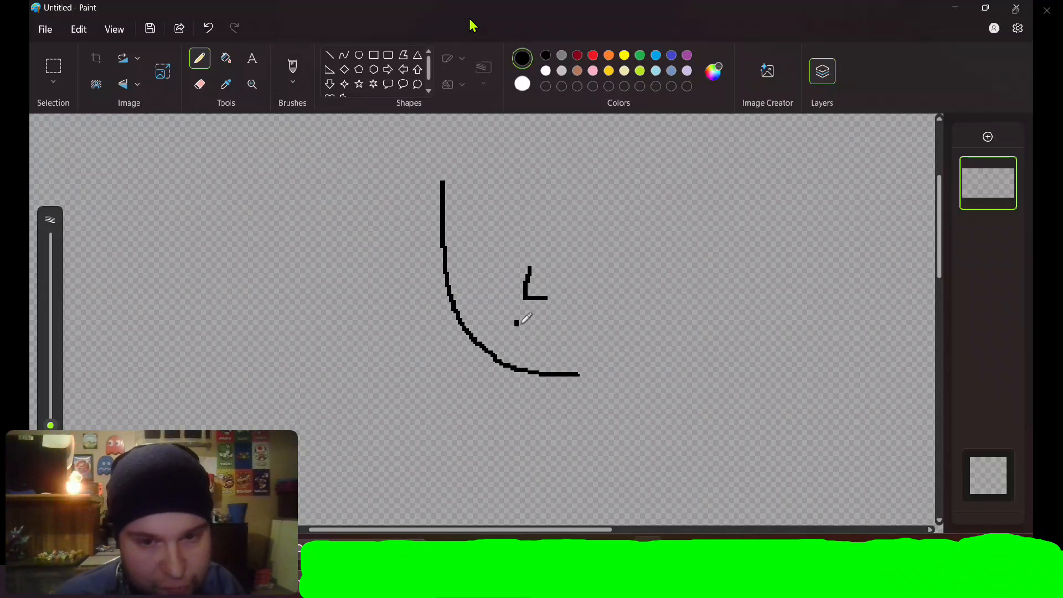
mouse_move(516, 323)
left_mouse_down()
mouse_move(557, 320)
mouse_move(551, 346)
mouse_move(527, 347)
mouse_move(524, 320)
left_mouse_up()
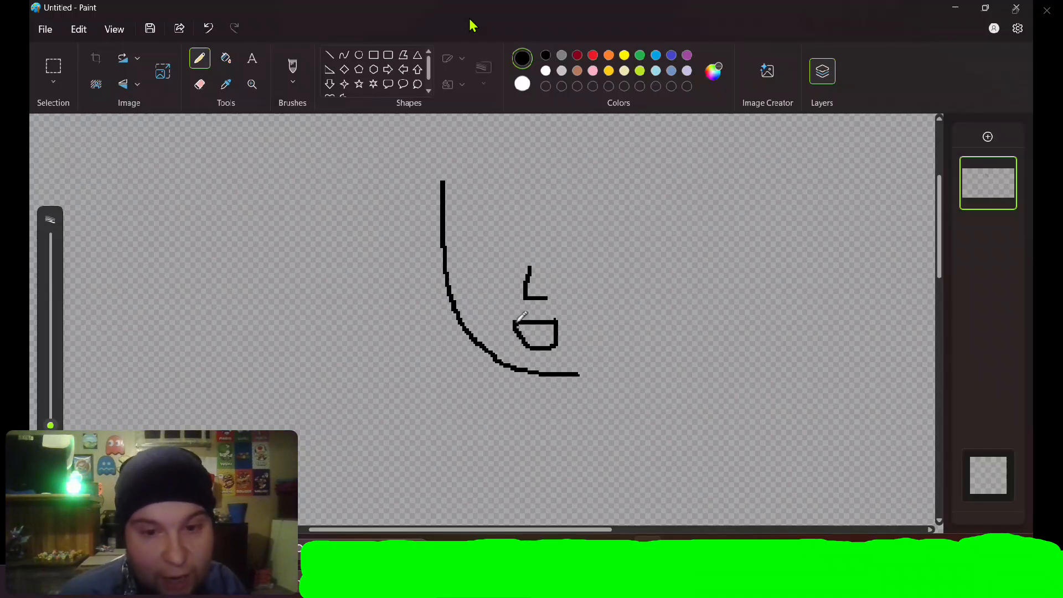
key("ctrl+z")
key("ctrl+z")
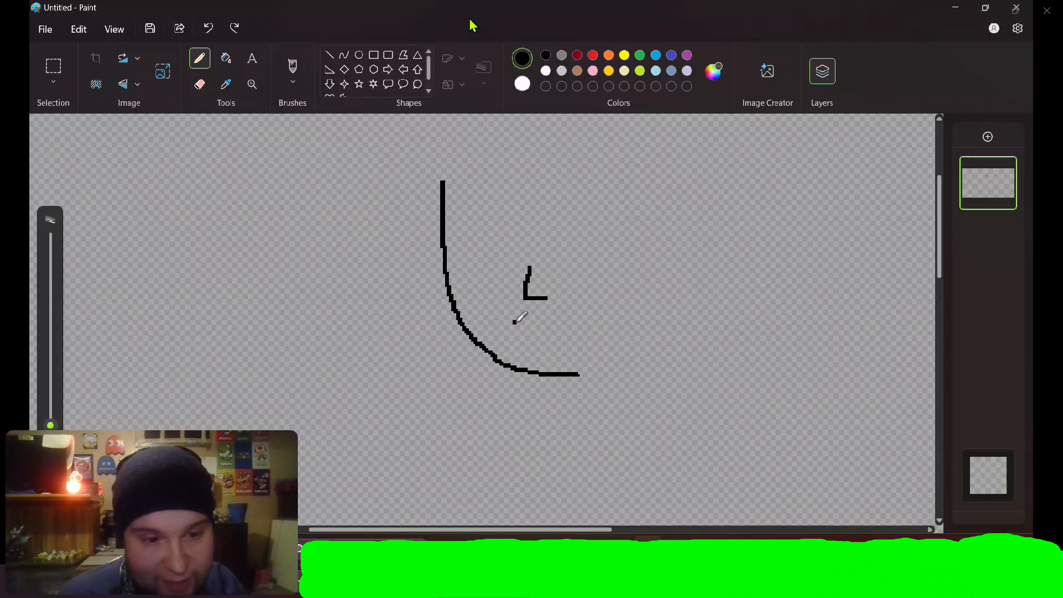
left_click_drag(514, 322, 554, 323)
key("ctrl+z")
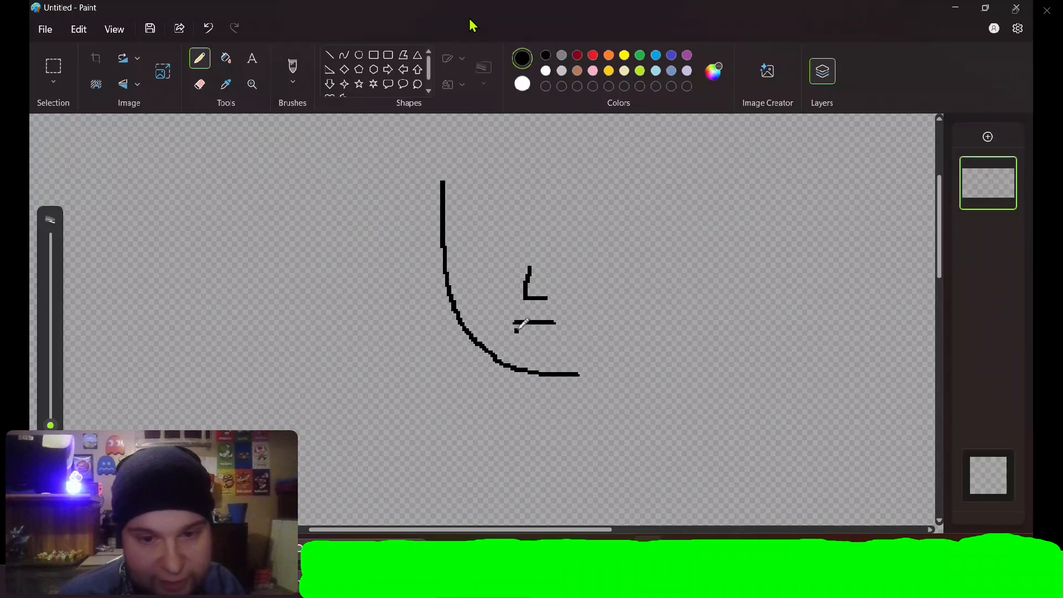
mouse_move(515, 323)
left_mouse_down()
mouse_move(547, 340)
mouse_move(560, 326)
mouse_move(517, 321)
mouse_move(532, 339)
mouse_move(562, 319)
left_mouse_up()
key("ctrl+z")
key("ctrl+z")
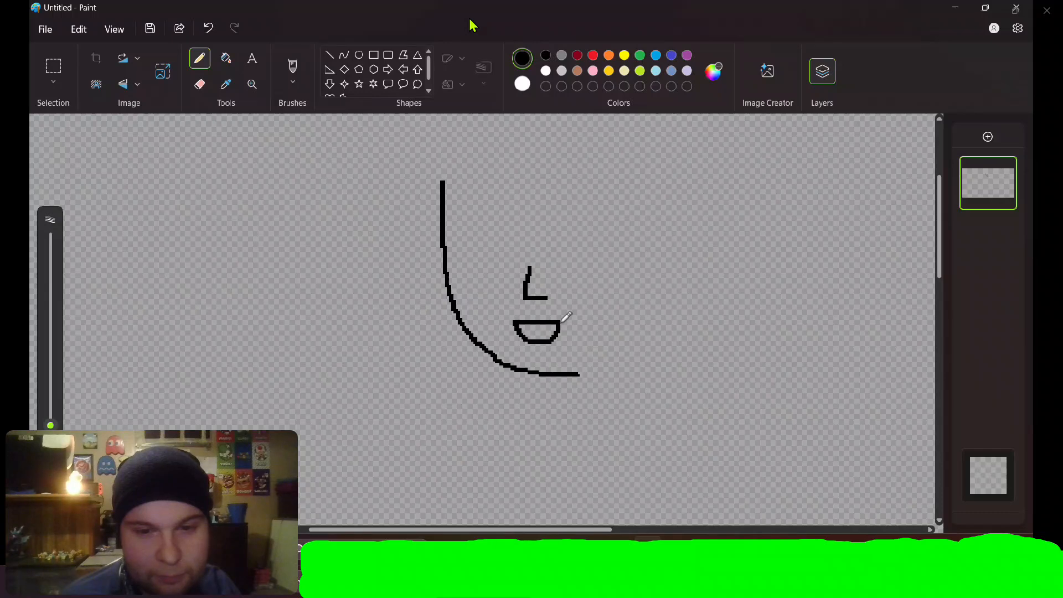
left_click(583, 335)
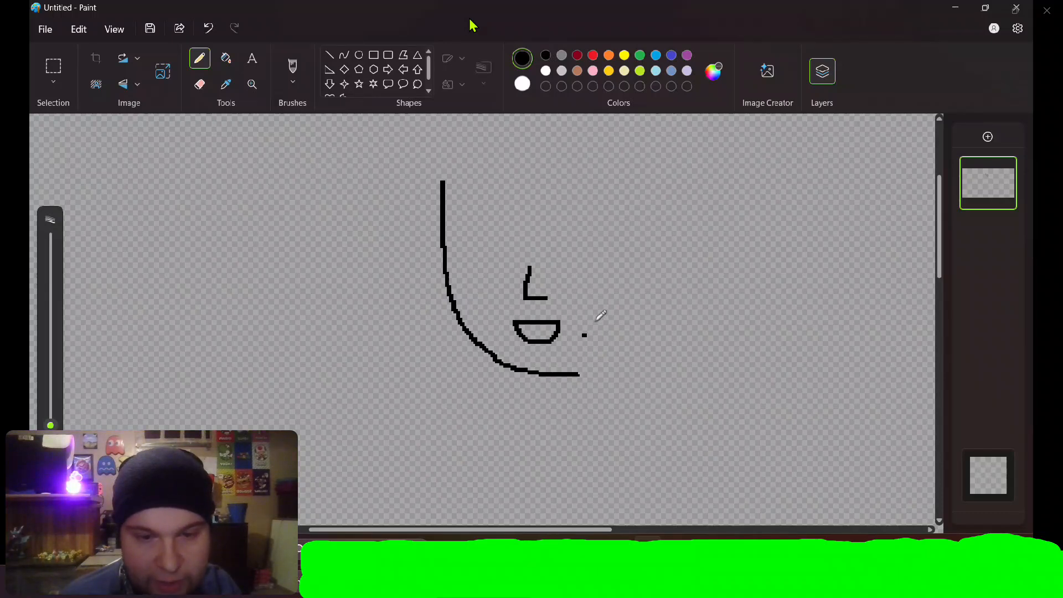
key("ctrl+z")
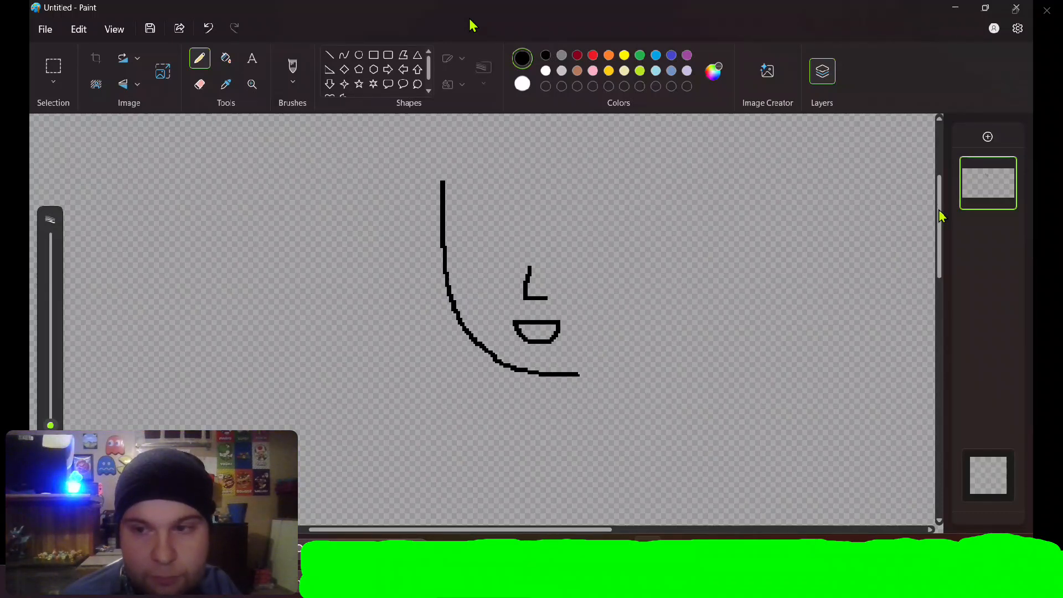
- Draw two large rounded eye outlines above the nose, with the left one close to the face's edge
mouse_move(941, 216)
left_mouse_down()
mouse_move(940, 198)
mouse_move(925, 193)
left_mouse_up()
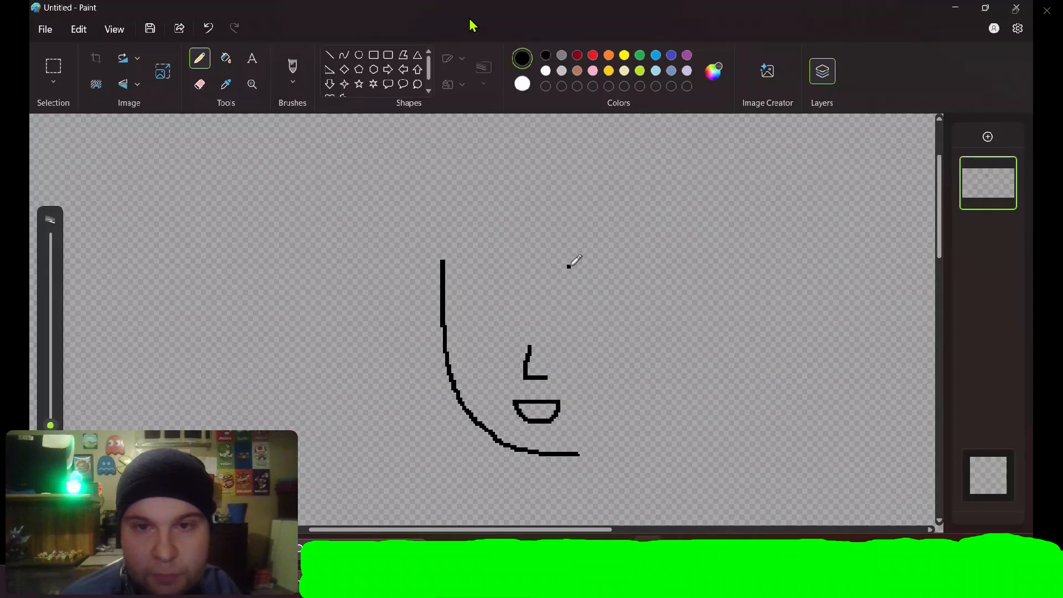
mouse_move(570, 255)
left_mouse_down()
mouse_move(548, 309)
mouse_move(576, 337)
mouse_move(602, 328)
mouse_move(612, 279)
mouse_move(600, 253)
mouse_move(588, 255)
left_mouse_up()
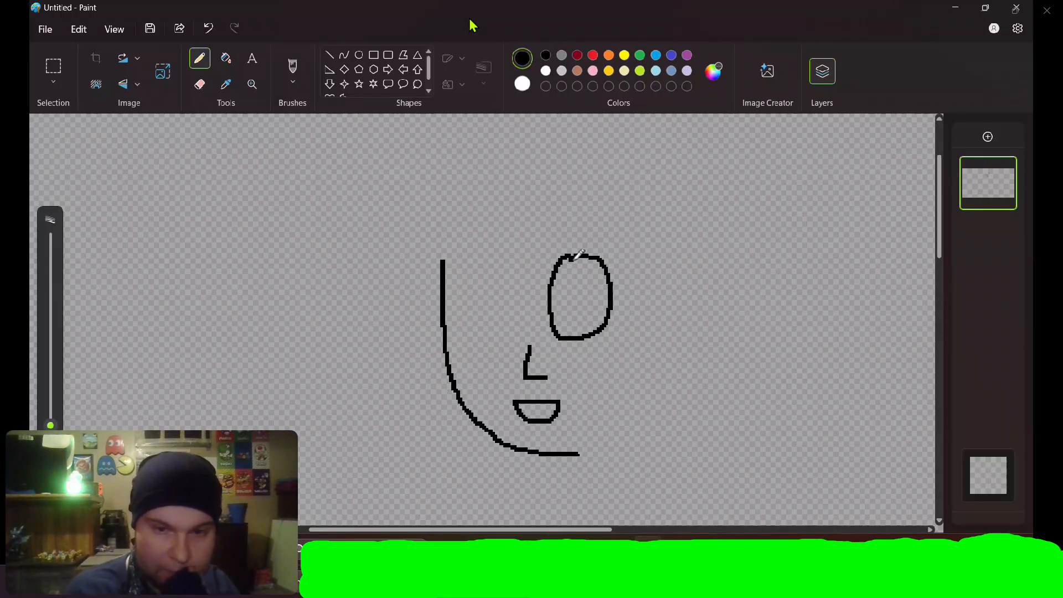
key("ctrl+z")
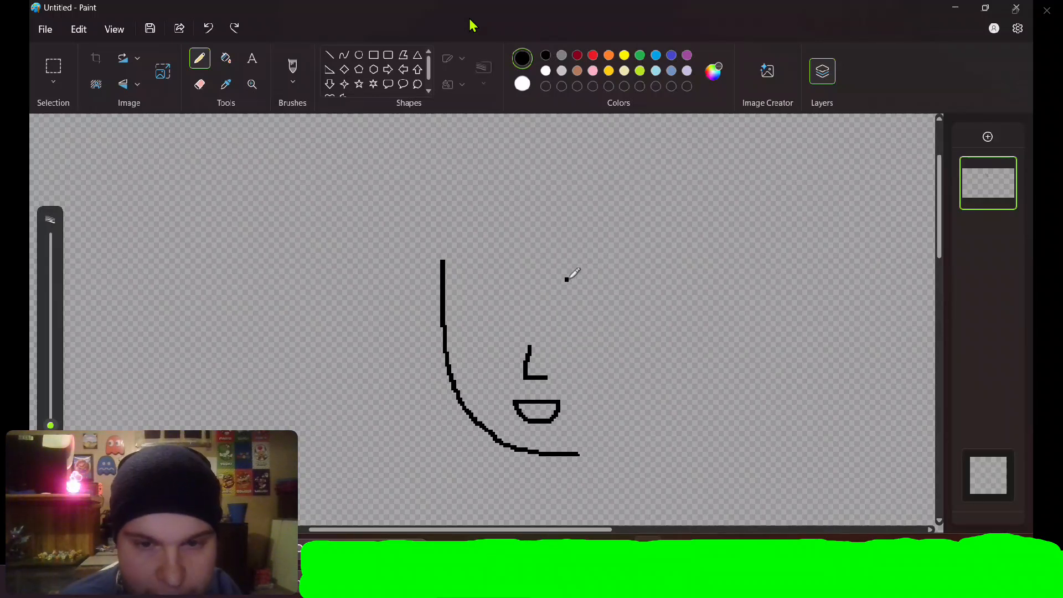
mouse_move(564, 272)
left_mouse_down()
mouse_move(546, 304)
mouse_move(568, 333)
mouse_move(596, 318)
mouse_move(608, 283)
mouse_move(572, 270)
left_mouse_up()
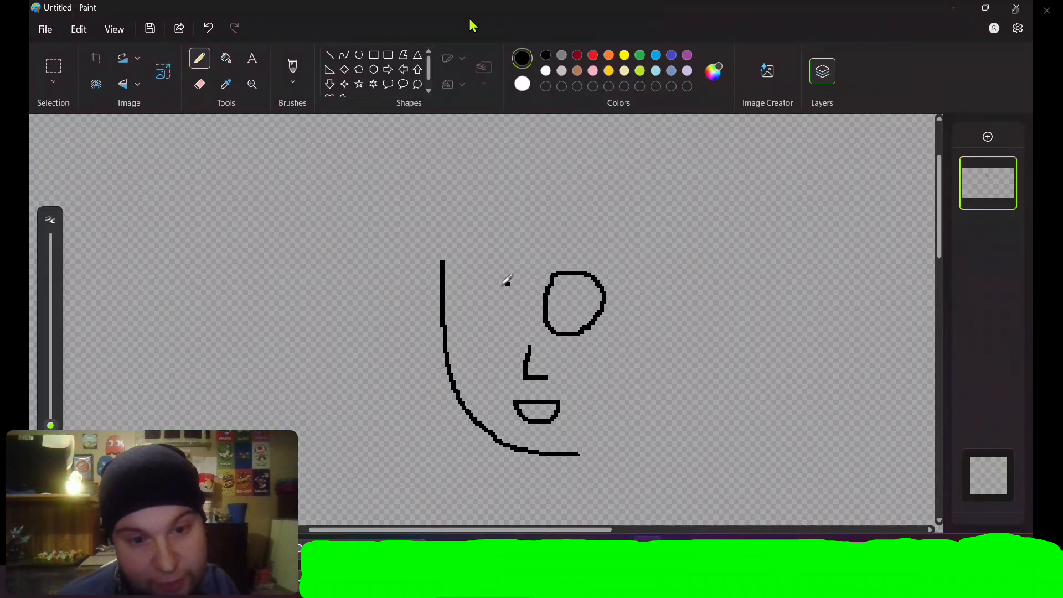
mouse_move(461, 275)
left_mouse_down()
mouse_move(506, 288)
mouse_move(505, 330)
mouse_move(484, 327)
mouse_move(457, 292)
mouse_move(461, 277)
left_mouse_up()
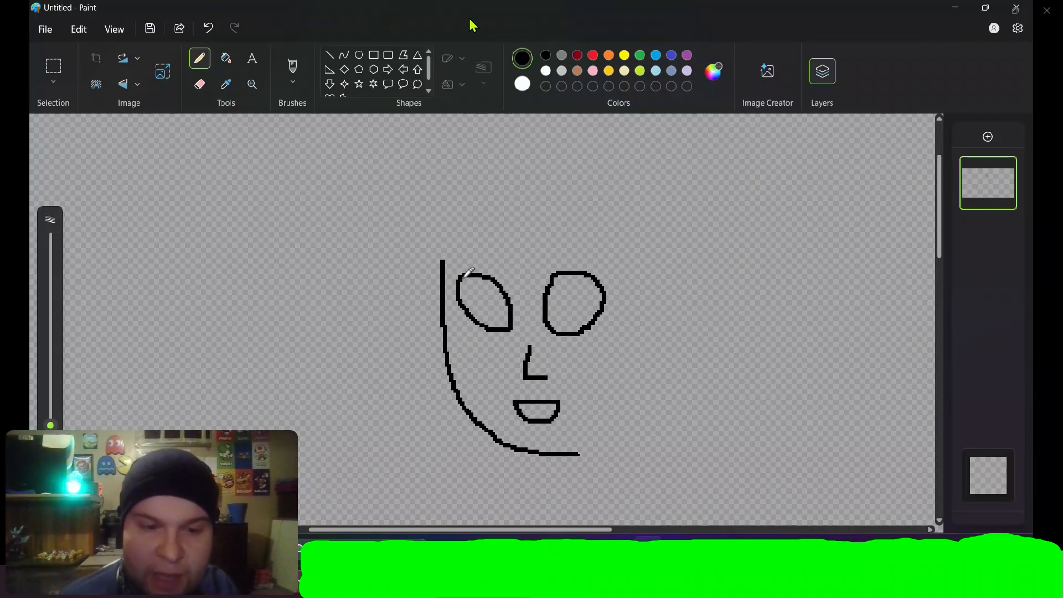
key("ctrl+z")
mouse_move(459, 277)
left_mouse_down()
mouse_move(484, 276)
mouse_move(506, 321)
mouse_move(492, 330)
mouse_move(471, 322)
mouse_move(463, 275)
left_mouse_up()
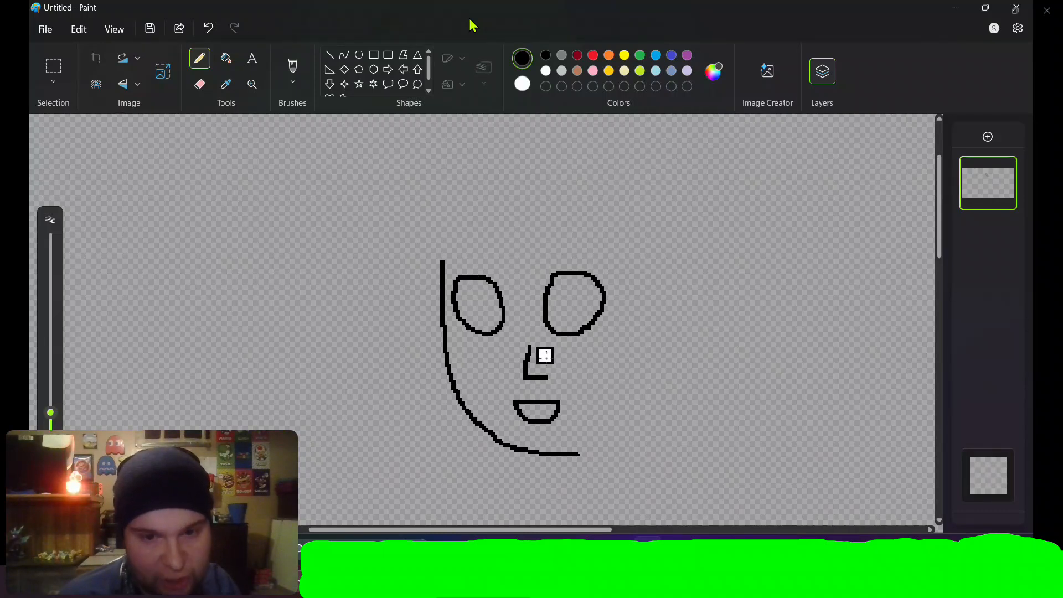
- Erase the nose and redraw it as a smaller L shape slightly higher and further left, between the eyes and mouth
mouse_move(527, 351)
left_mouse_down()
mouse_move(526, 372)
mouse_move(569, 384)
left_mouse_up()
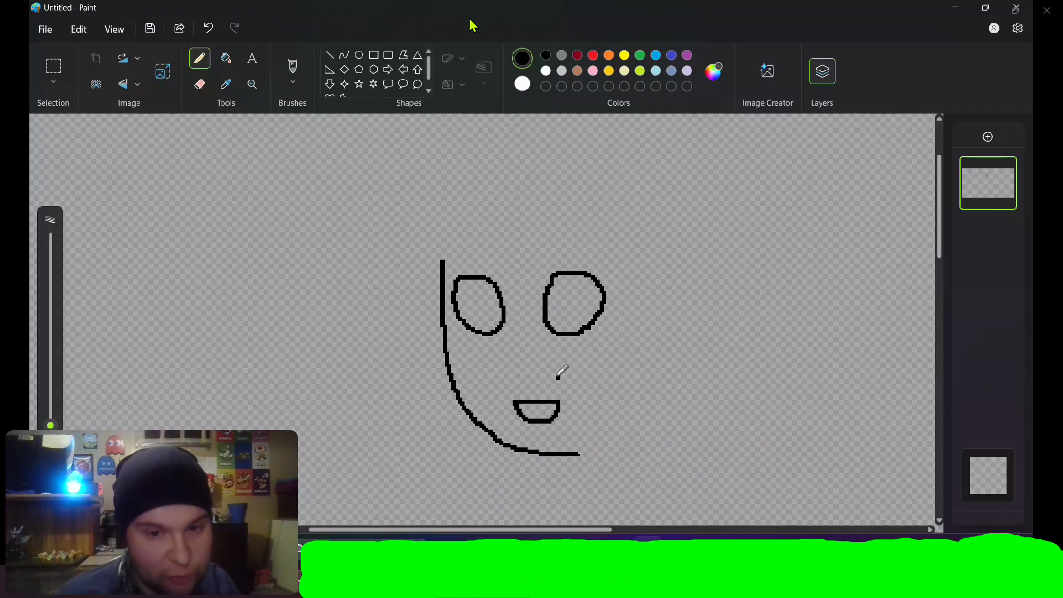
mouse_move(520, 345)
left_mouse_down()
mouse_move(515, 365)
mouse_move(527, 365)
left_mouse_up()
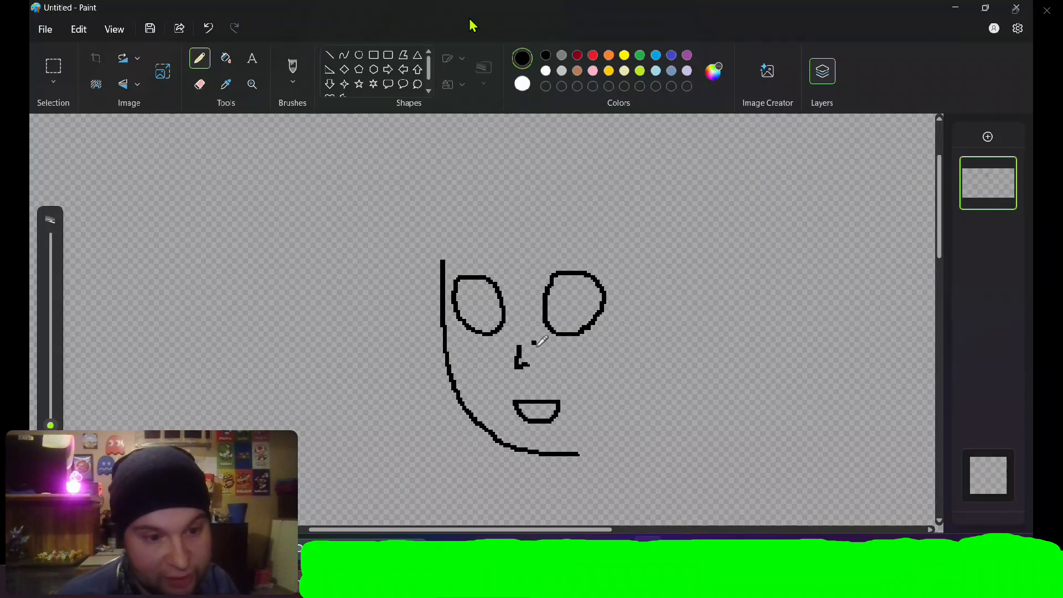
key("ctrl+z")
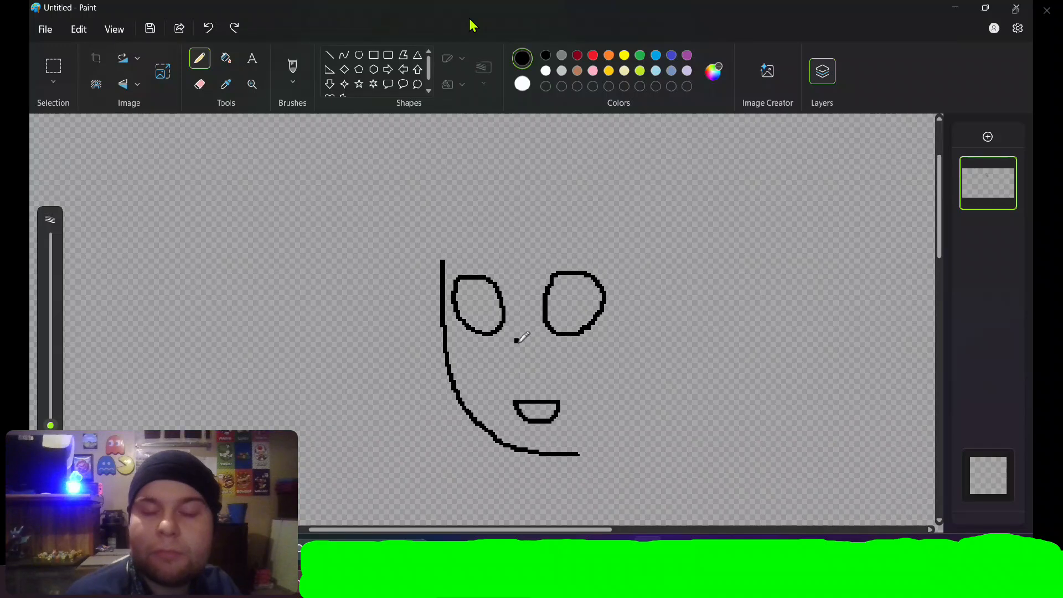
mouse_move(516, 341)
left_mouse_down()
mouse_move(512, 367)
mouse_move(527, 366)
left_mouse_up()
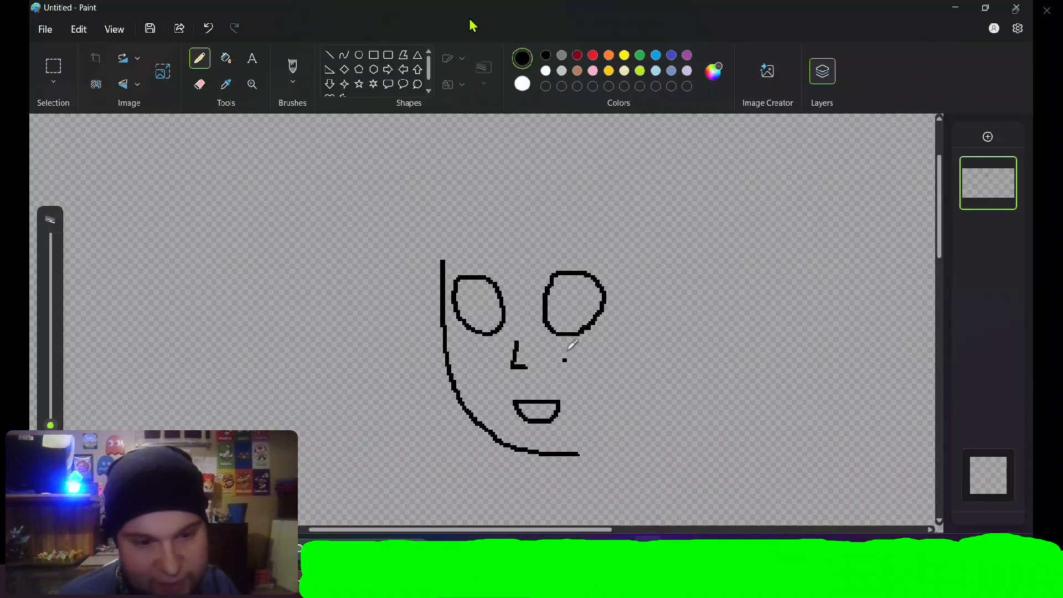
- Draw the front fringe over the forehead, with a point between the eyes and a swept lock above the right eye
mouse_move(542, 236)
left_mouse_down()
mouse_move(512, 292)
mouse_move(499, 226)
mouse_move(523, 208)
mouse_move(545, 209)
left_mouse_up()
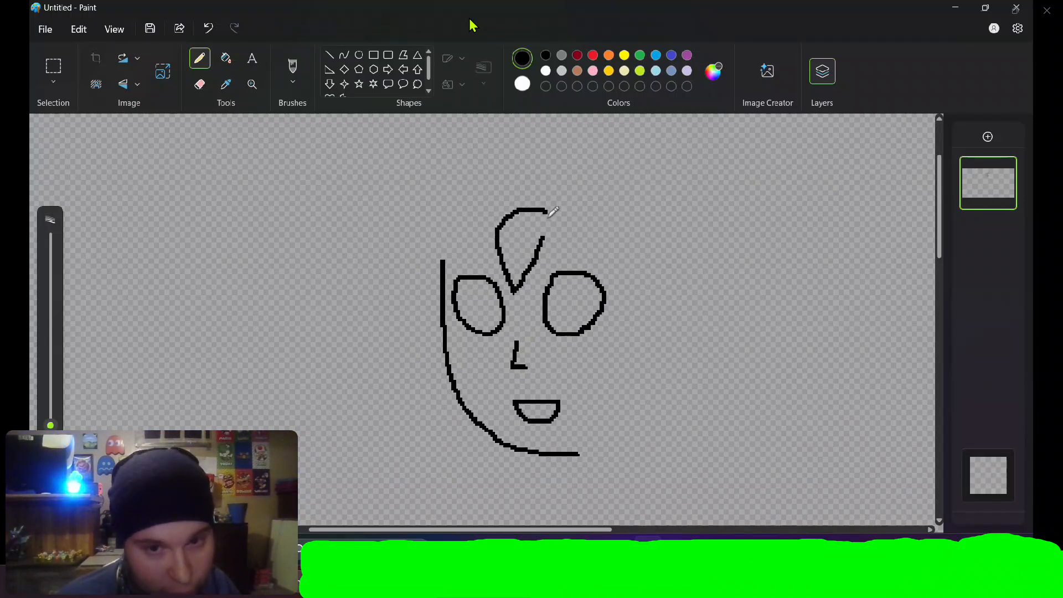
mouse_move(547, 238)
left_mouse_down()
mouse_move(583, 262)
mouse_move(584, 231)
left_mouse_up()
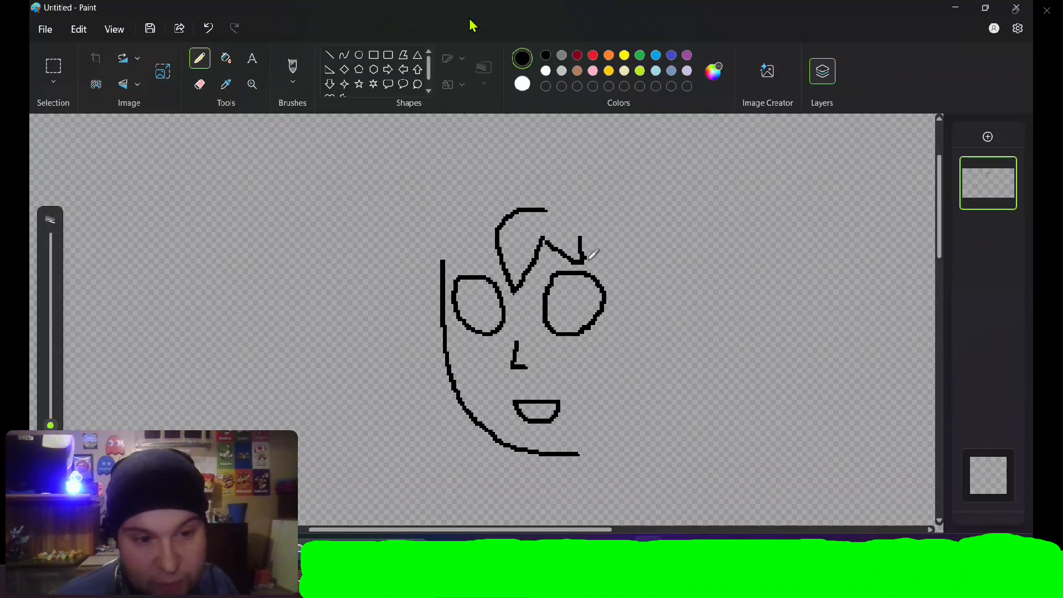
mouse_move(584, 261)
left_mouse_down()
mouse_move(642, 274)
mouse_move(612, 219)
mouse_move(574, 205)
left_mouse_up()
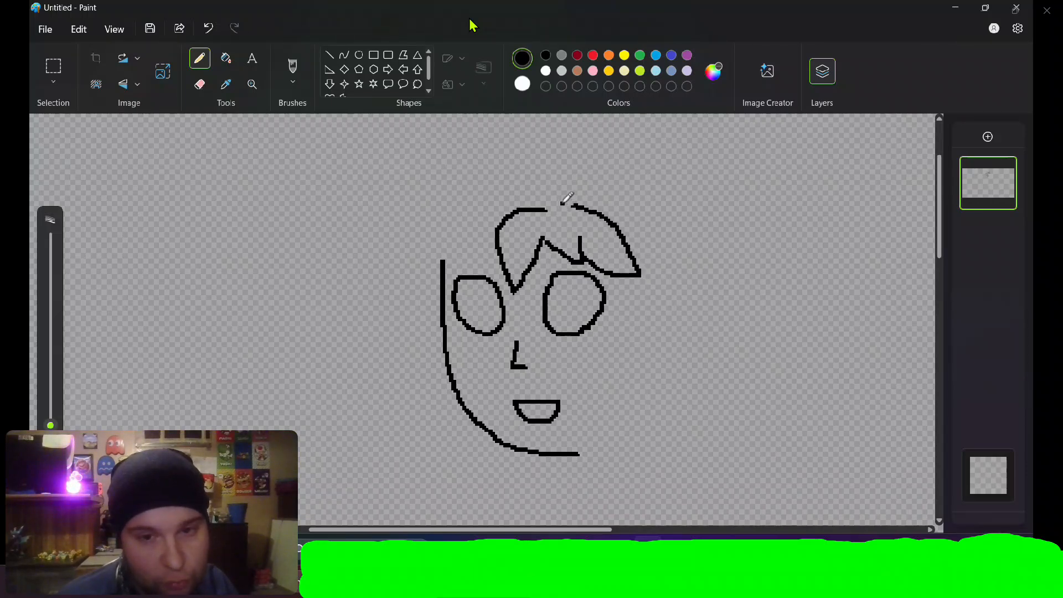
- Draw a pointed tuft on top of the head, three layered locks on its left and an angular lock on its right
mouse_move(562, 204)
left_mouse_down()
mouse_move(530, 162)
mouse_move(516, 163)
mouse_move(519, 200)
left_mouse_up()
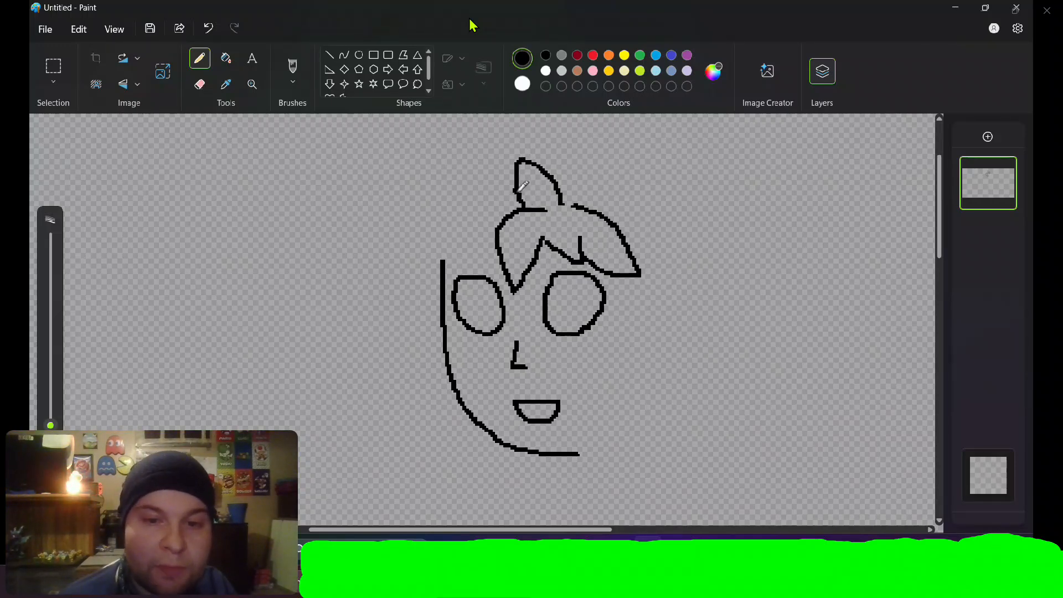
mouse_move(519, 191)
left_mouse_down()
mouse_move(483, 192)
mouse_move(439, 225)
mouse_move(498, 236)
left_mouse_up()
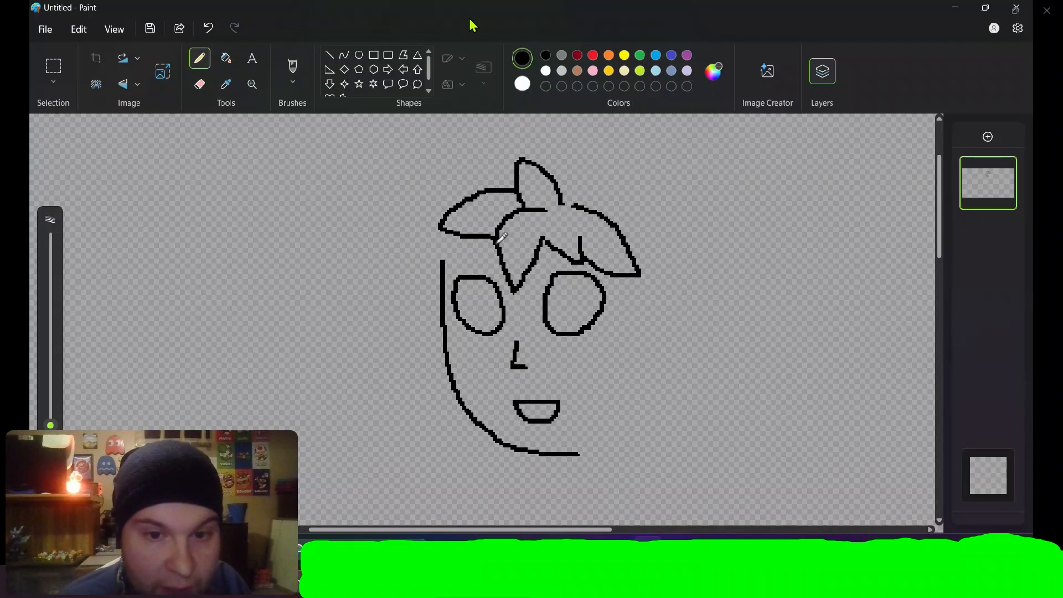
left_click_drag(498, 238, 458, 259)
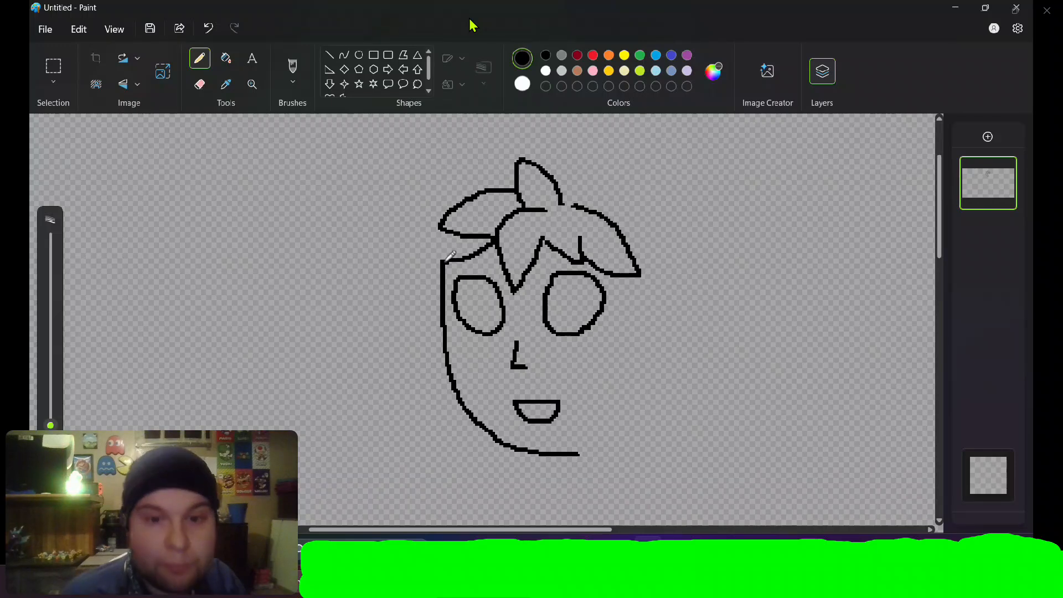
mouse_move(450, 255)
left_mouse_down()
mouse_move(413, 263)
mouse_move(444, 227)
left_mouse_up()
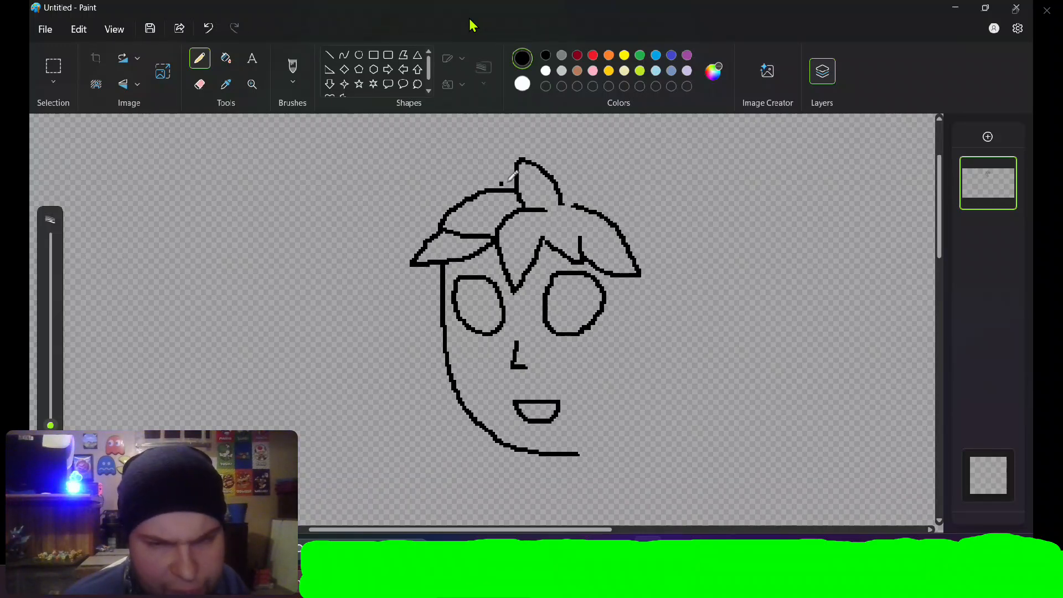
mouse_move(516, 166)
left_mouse_down()
mouse_move(488, 167)
mouse_move(459, 183)
mouse_move(466, 187)
left_mouse_up()
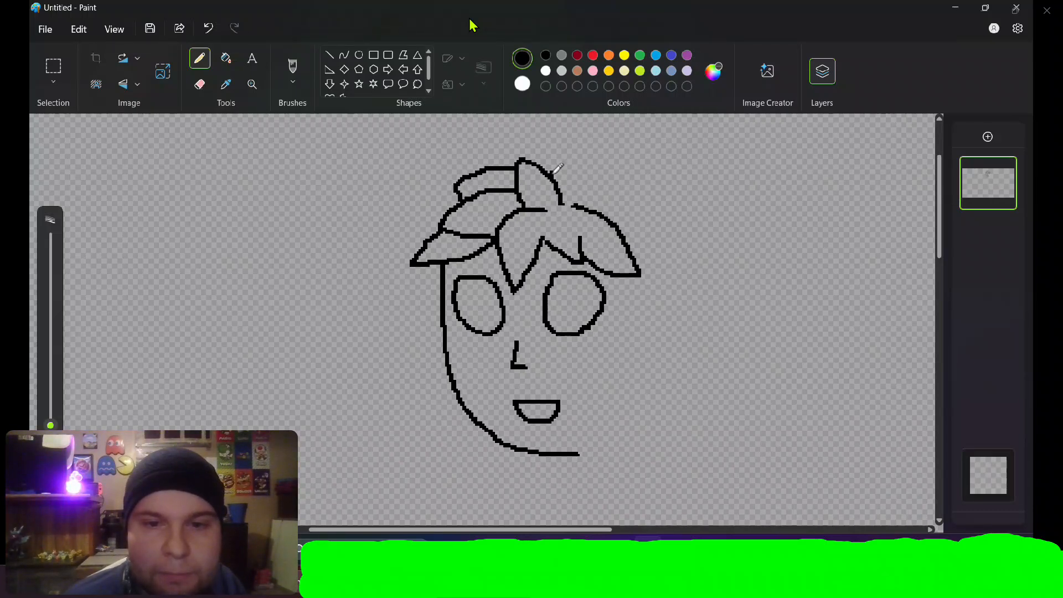
mouse_move(553, 172)
left_mouse_down()
mouse_move(602, 173)
mouse_move(587, 201)
left_mouse_up()
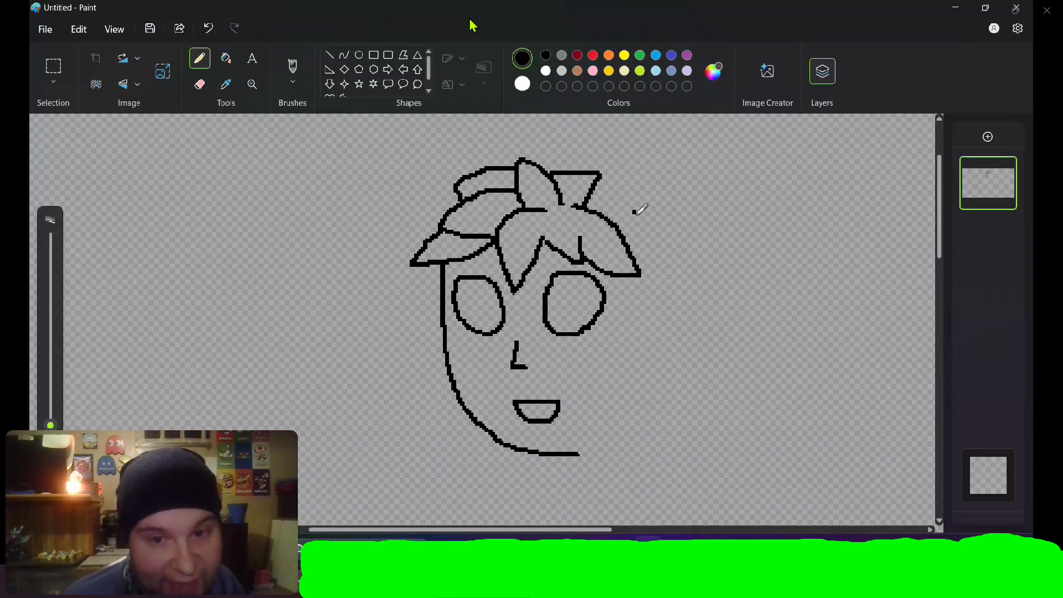
- Draw a segmented hair tie beside the head's upper right, a line joining it to the hair, and a small rounded tuft above
mouse_move(621, 216)
left_mouse_down()
mouse_move(670, 211)
mouse_move(617, 196)
mouse_move(651, 207)
mouse_move(656, 236)
mouse_move(642, 239)
mouse_move(631, 217)
mouse_move(648, 184)
mouse_move(671, 211)
mouse_move(672, 247)
mouse_move(656, 251)
mouse_move(655, 239)
left_mouse_up()
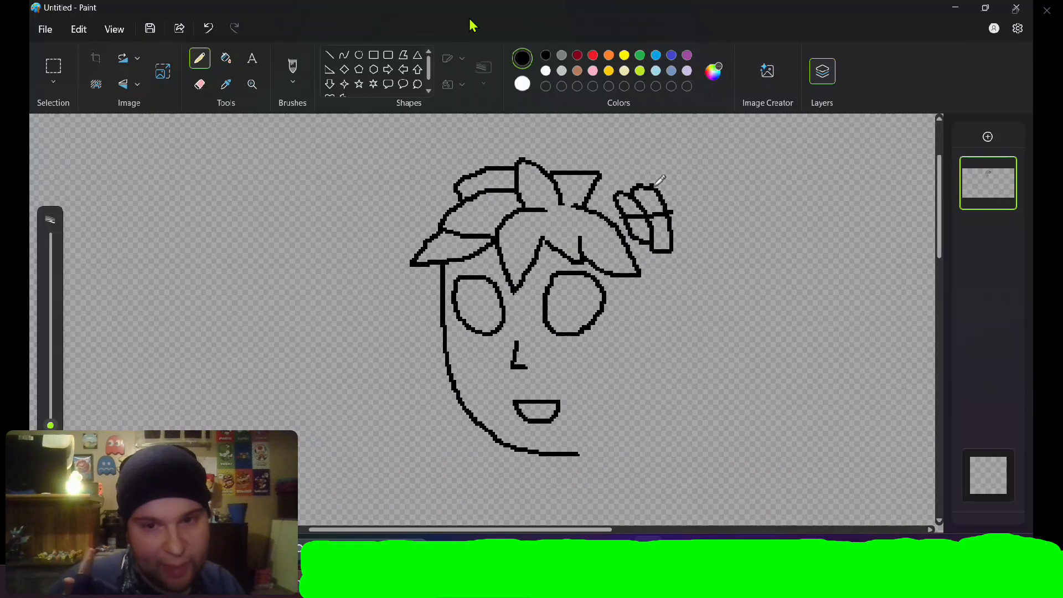
mouse_move(653, 185)
left_mouse_down()
mouse_move(666, 175)
mouse_move(684, 195)
mouse_move(679, 242)
left_mouse_up()
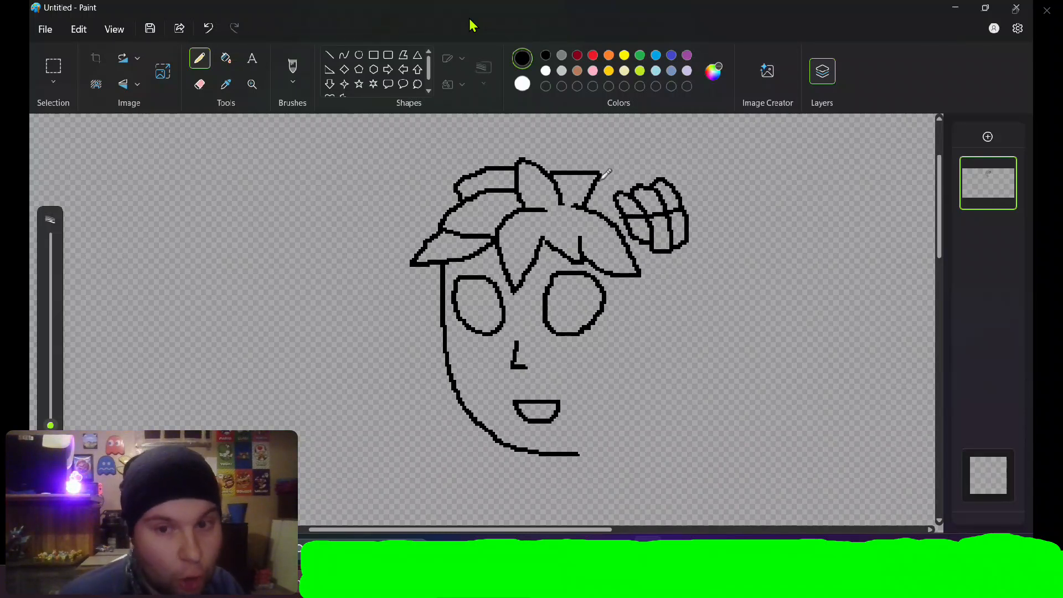
left_click_drag(604, 175, 641, 182)
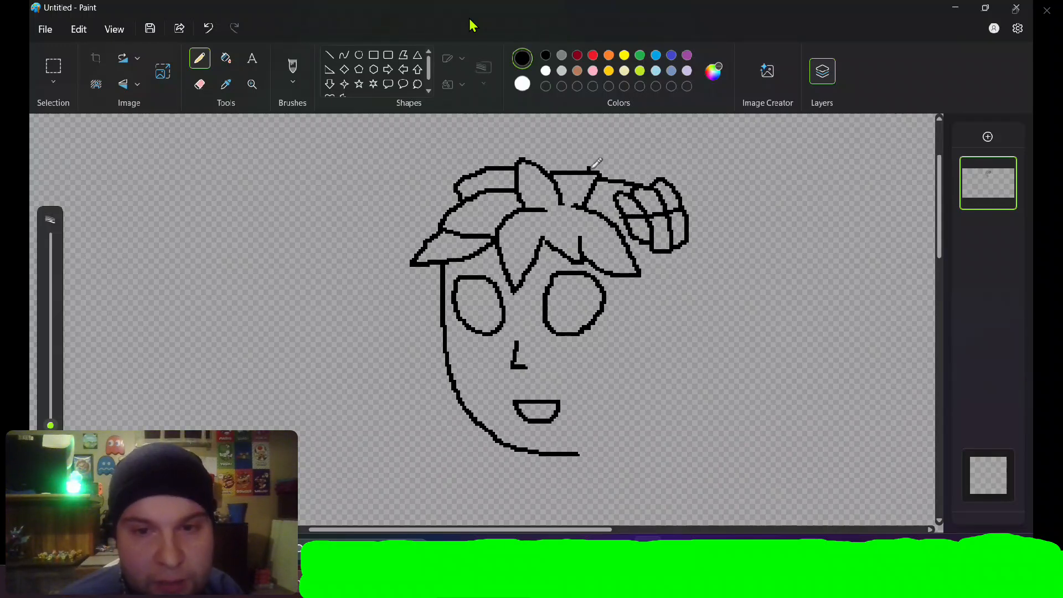
mouse_move(591, 167)
left_mouse_down()
mouse_move(605, 158)
mouse_move(621, 177)
left_mouse_up()
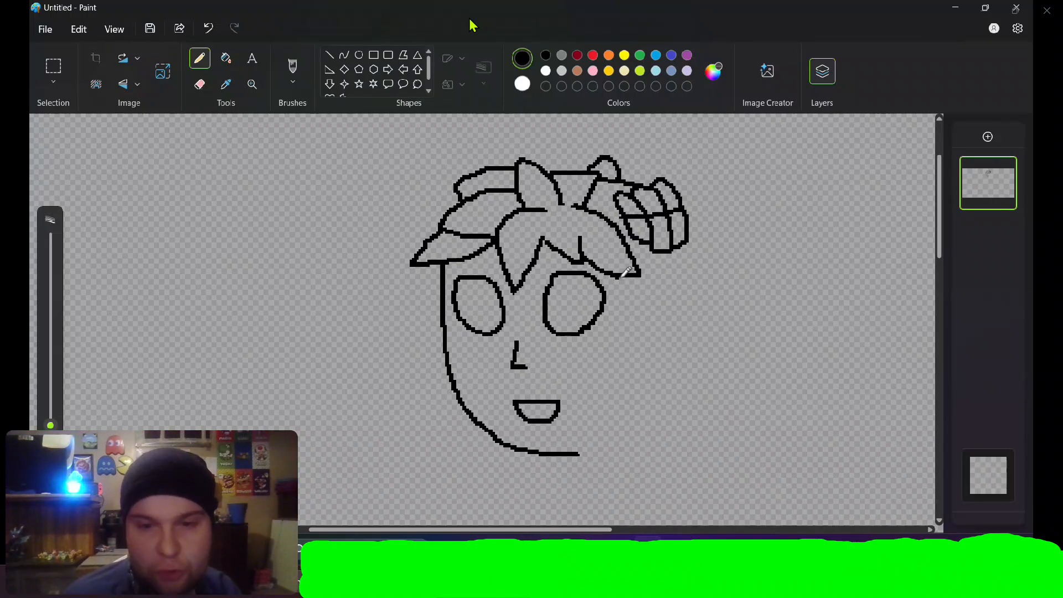
- Draw a long pointed side lock right of the face, a curved ear behind it, and the back hair's outer edge below the hair tie
mouse_move(624, 277)
left_mouse_down()
mouse_move(619, 375)
mouse_move(632, 393)
mouse_move(651, 366)
mouse_move(652, 287)
left_mouse_up()
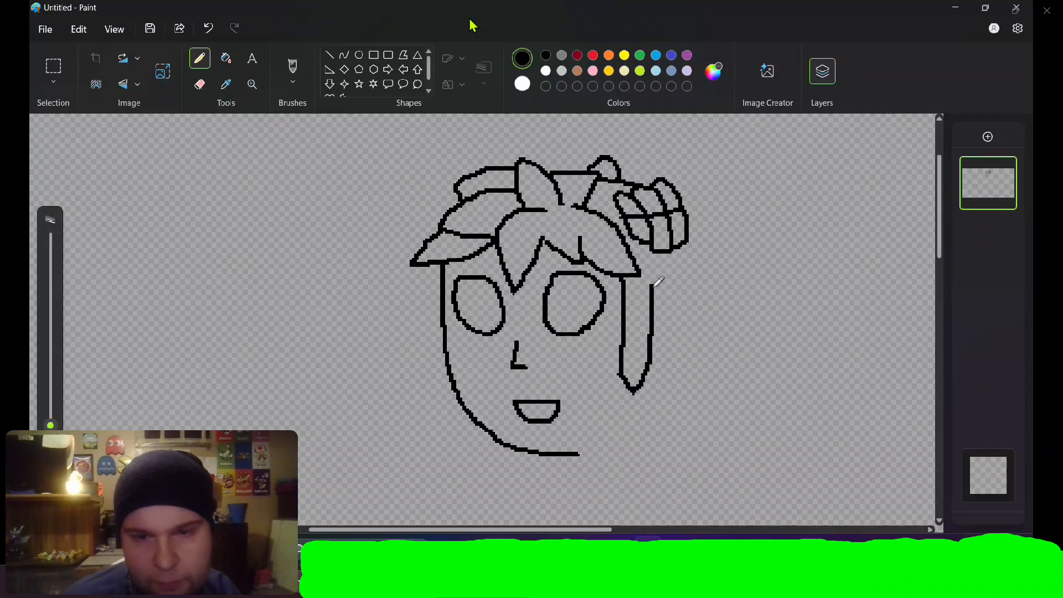
mouse_move(653, 286)
left_mouse_down()
mouse_move(671, 305)
mouse_move(670, 332)
mouse_move(656, 342)
left_mouse_up()
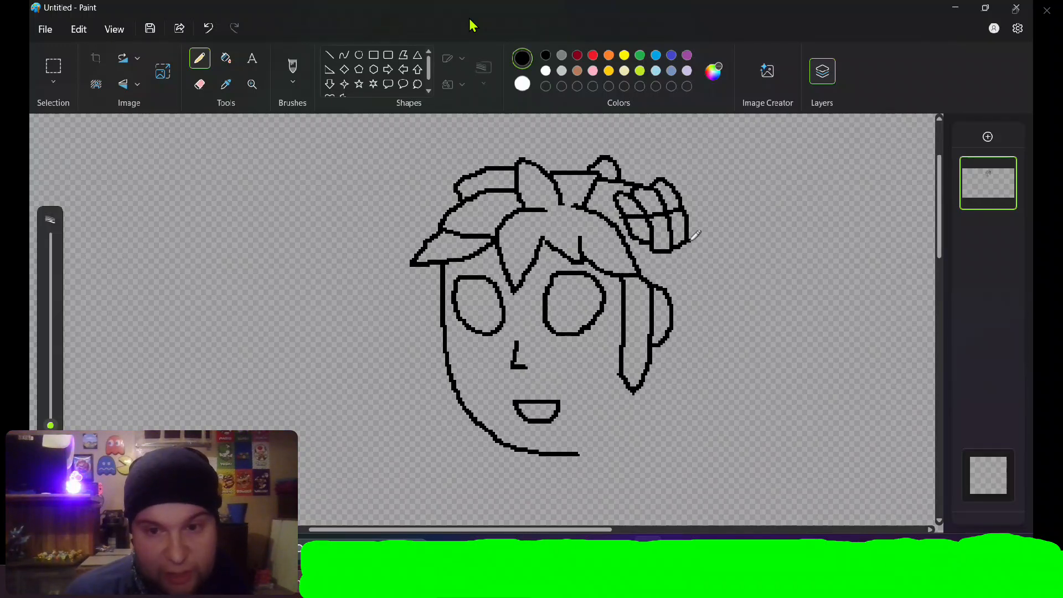
left_click_drag(689, 242, 682, 392)
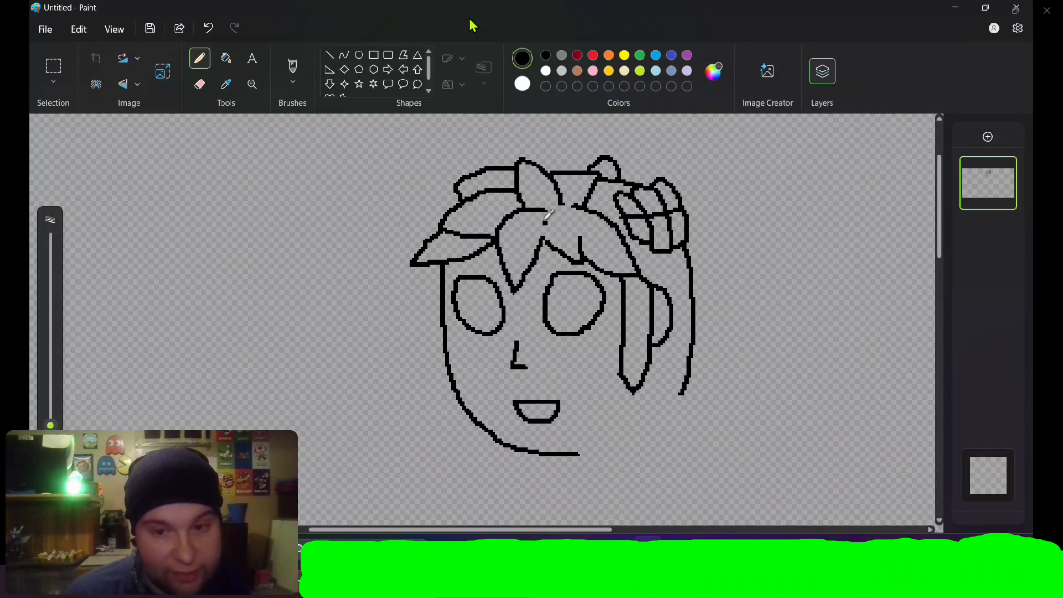
- Add a small lock and a long narrow strand along the head's left side, plus eyebrows and outer lash marks for both eyes
mouse_move(461, 180)
left_mouse_down()
mouse_move(450, 180)
mouse_move(446, 217)
left_mouse_up()
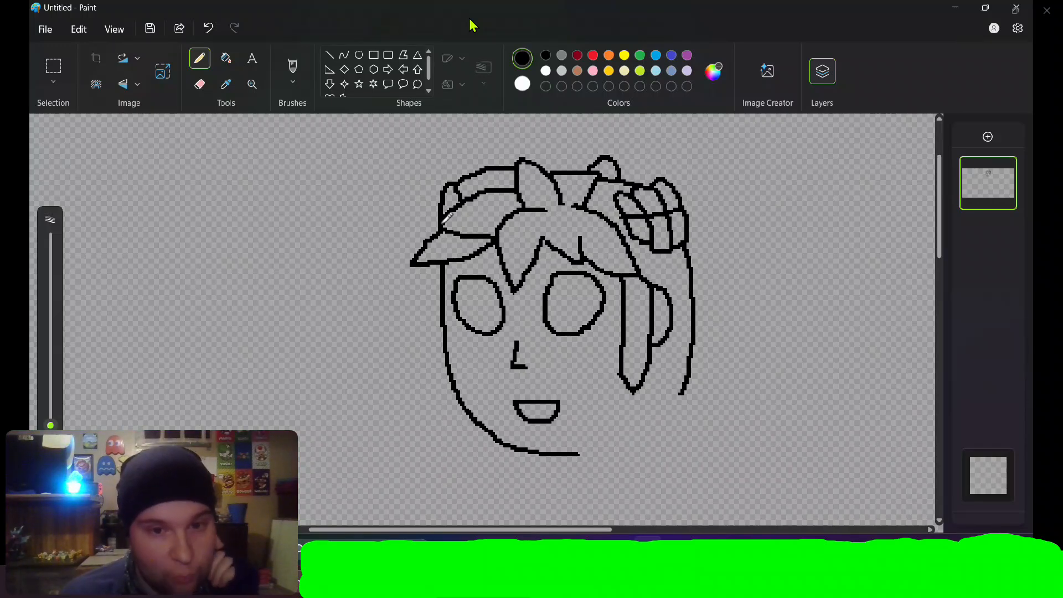
mouse_move(447, 217)
left_mouse_down()
mouse_move(432, 276)
mouse_move(447, 386)
left_mouse_up()
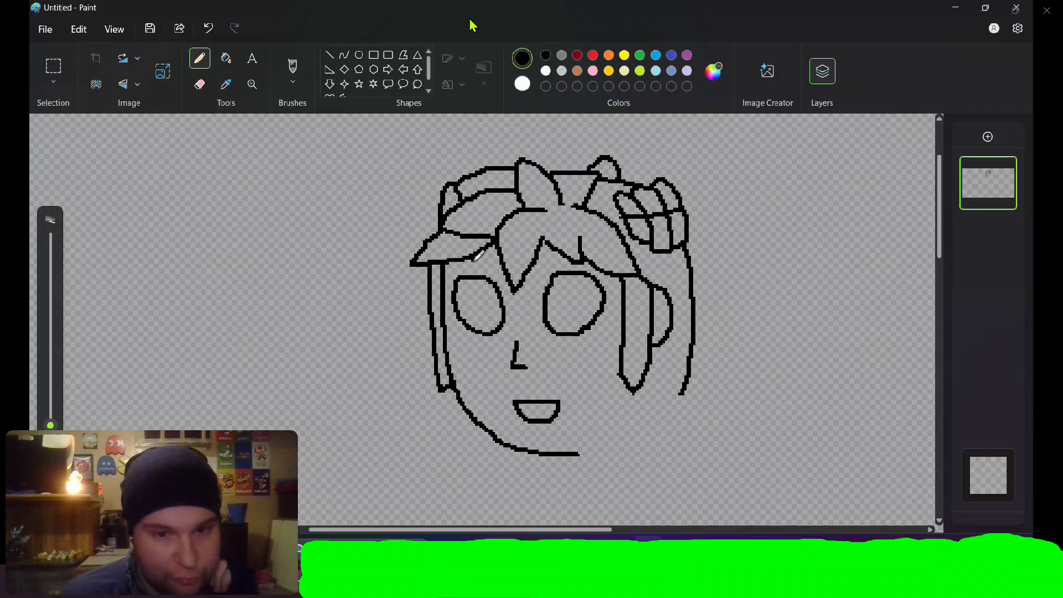
left_click_drag(459, 265, 604, 262)
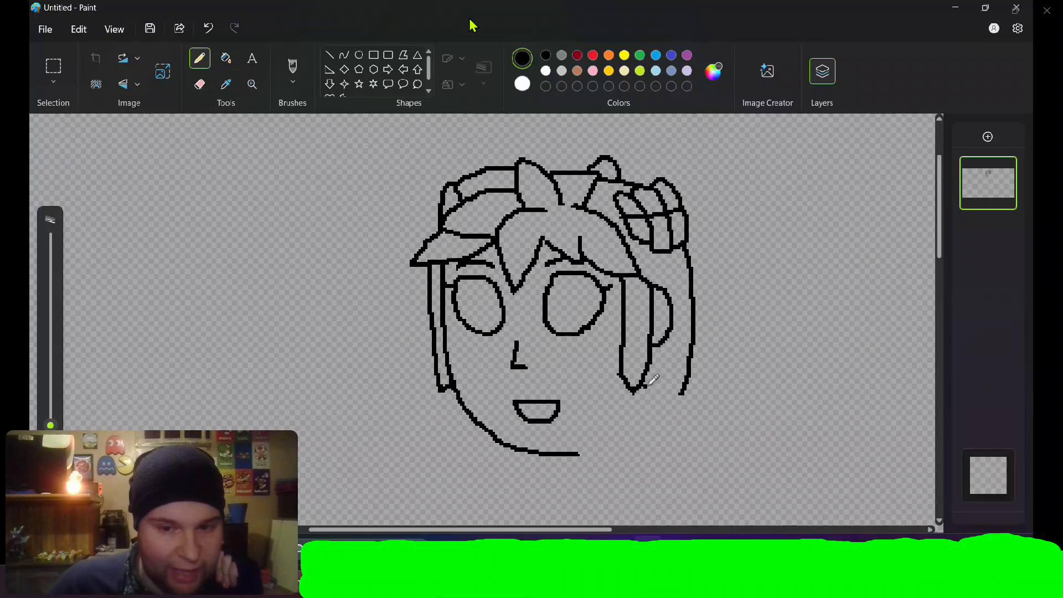
- Extend a line down from the side lock's tip and close the back hair's lower end with a slightly wavy edge
left_click_drag(634, 391, 640, 442)
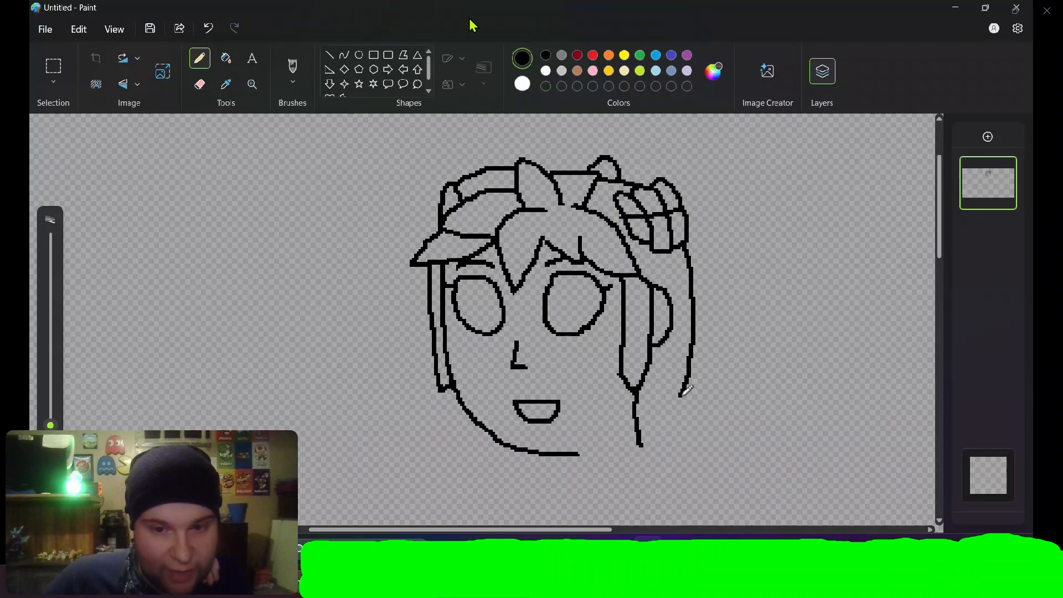
mouse_move(681, 394)
left_mouse_down()
mouse_move(674, 421)
mouse_move(647, 427)
left_mouse_up()
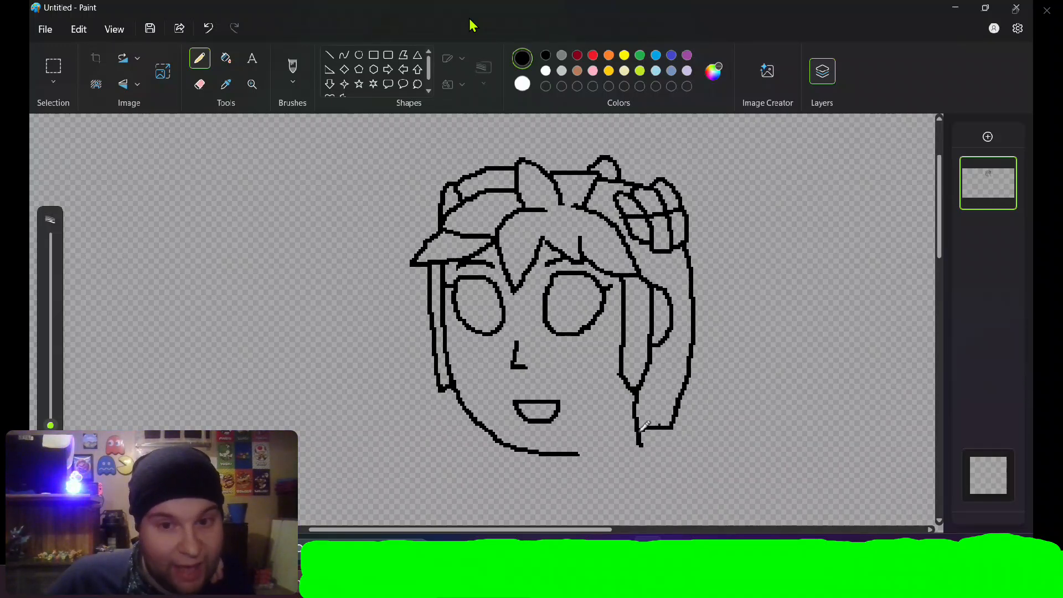
key("ctrl+z")
mouse_move(640, 434)
left_mouse_down()
mouse_move(680, 422)
mouse_move(684, 393)
left_mouse_up()
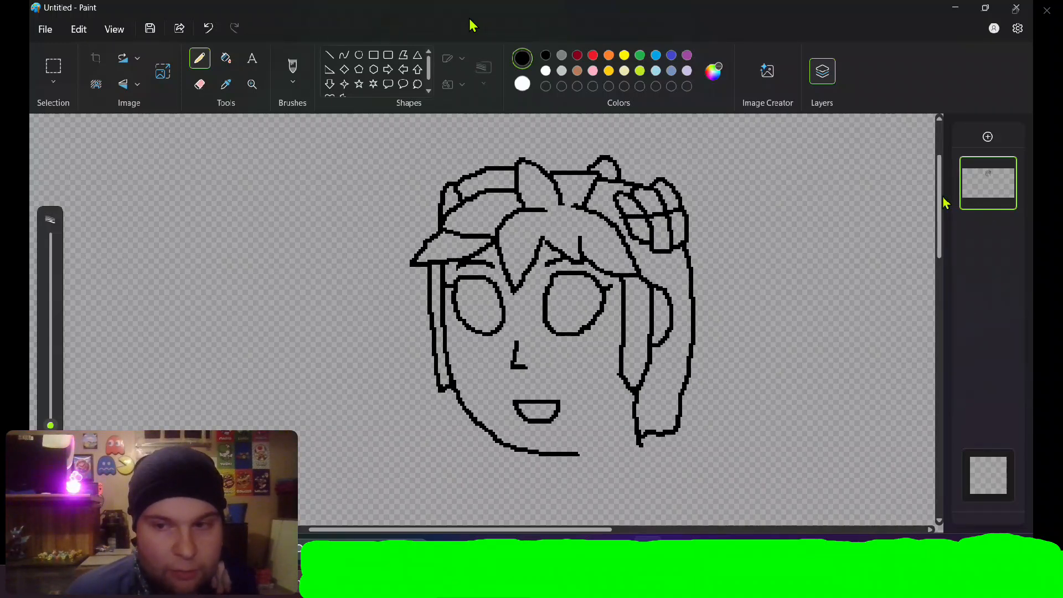
- Draw the neck with a curved base below the chin and a large rounded scarf outline around it
left_click_drag(942, 205, 942, 253)
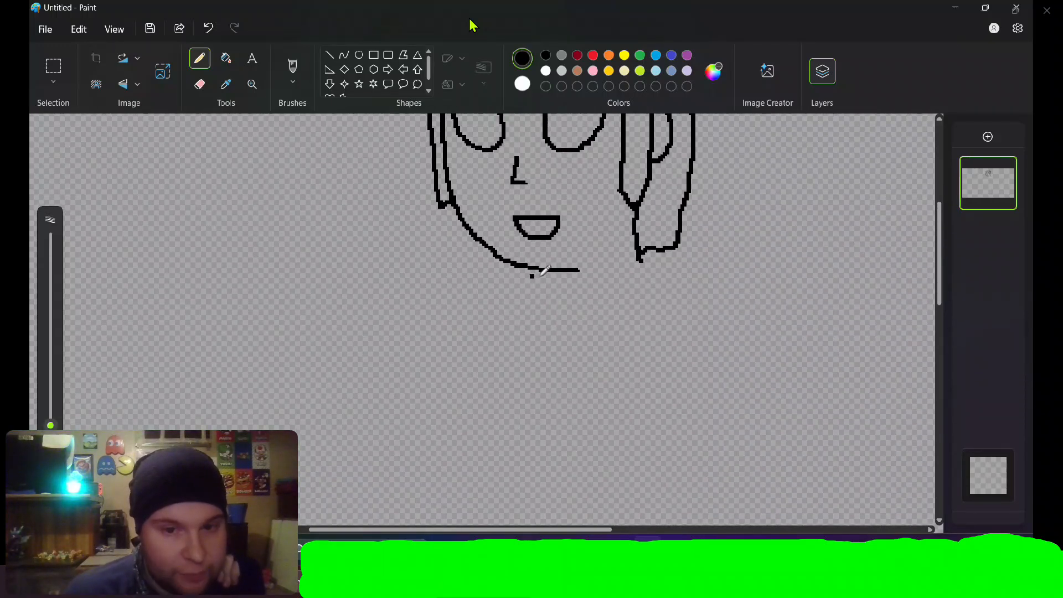
mouse_move(536, 271)
left_mouse_down()
mouse_move(544, 302)
mouse_move(571, 315)
mouse_move(622, 313)
mouse_move(650, 301)
mouse_move(646, 265)
left_mouse_up()
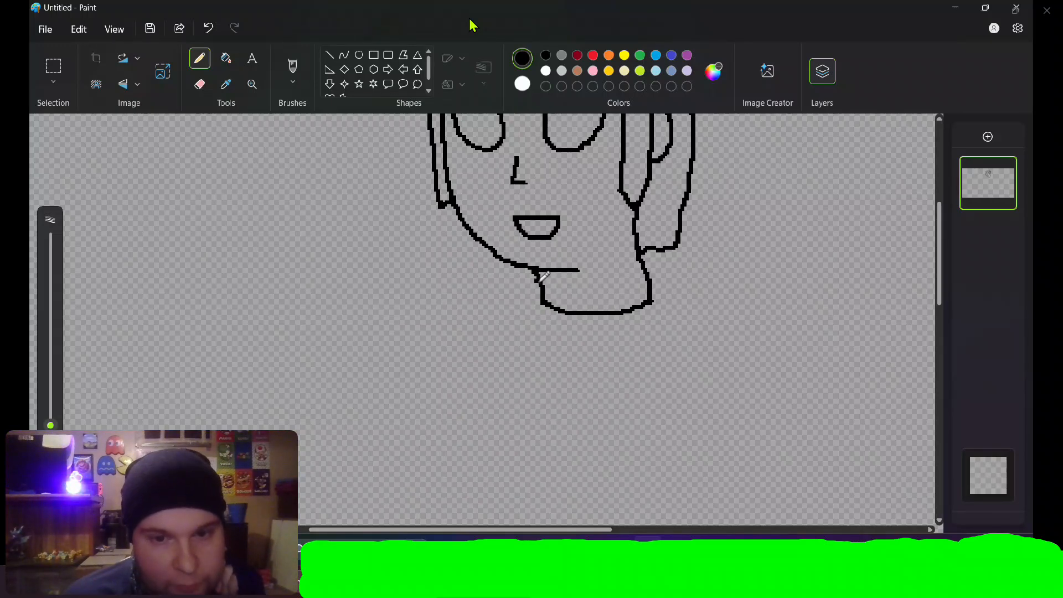
mouse_move(538, 278)
left_mouse_down()
mouse_move(512, 311)
mouse_move(532, 362)
mouse_move(567, 395)
mouse_move(595, 401)
mouse_move(648, 382)
mouse_move(677, 340)
mouse_move(653, 273)
left_mouse_up()
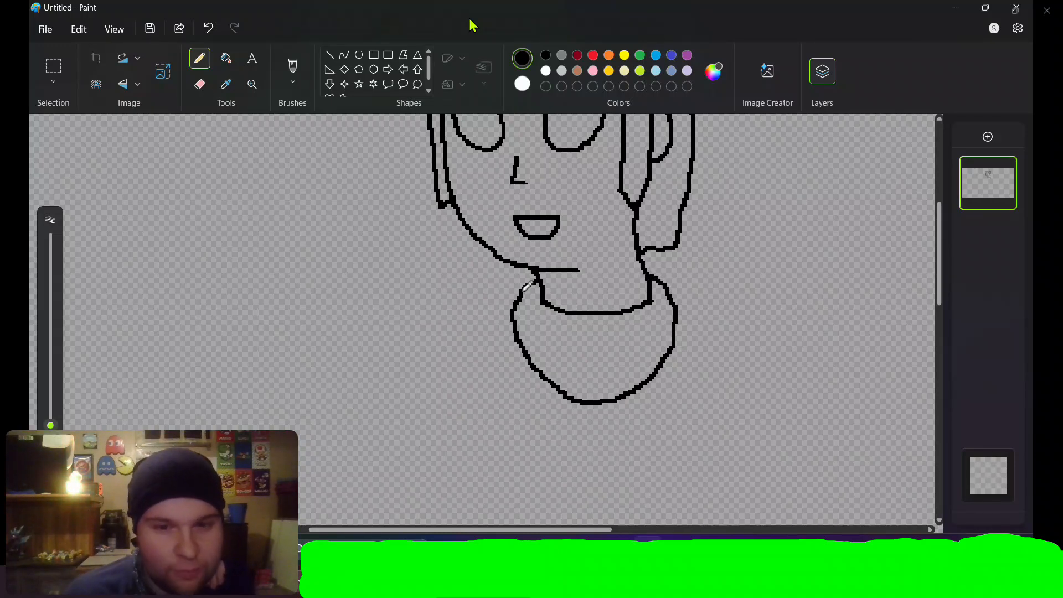
- Draw a small divided circle at the scarf's left shoulder and a hanging panel with a closed lower edge under each side of the scarf
mouse_move(523, 285)
left_mouse_down()
mouse_move(494, 289)
mouse_move(500, 312)
mouse_move(514, 311)
left_mouse_up()
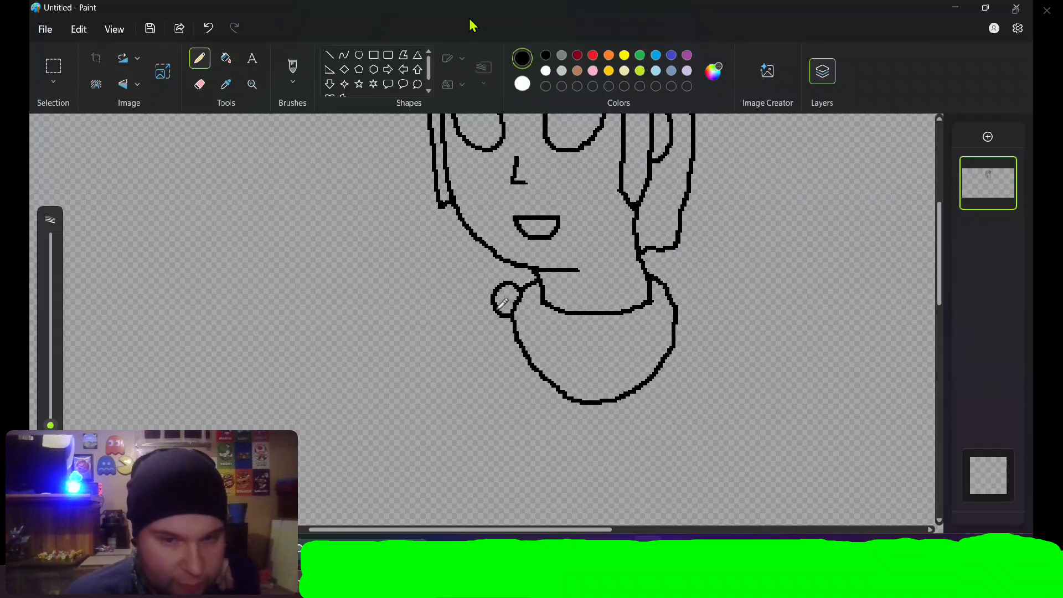
left_click_drag(501, 305, 517, 295)
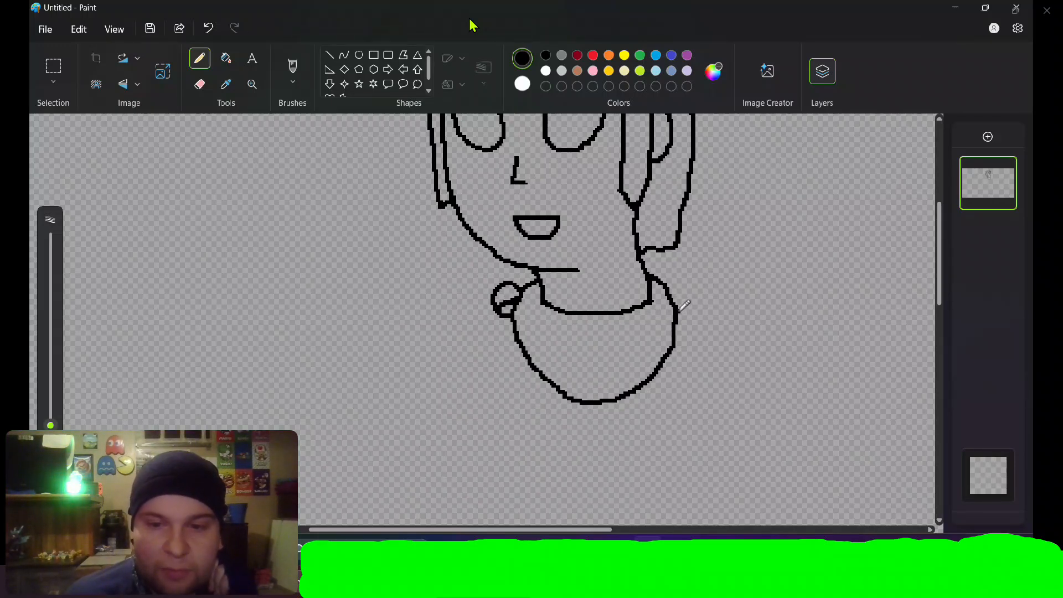
mouse_move(678, 311)
left_mouse_down()
mouse_move(697, 368)
mouse_move(682, 452)
mouse_move(639, 446)
mouse_move(623, 424)
mouse_move(633, 394)
left_mouse_up()
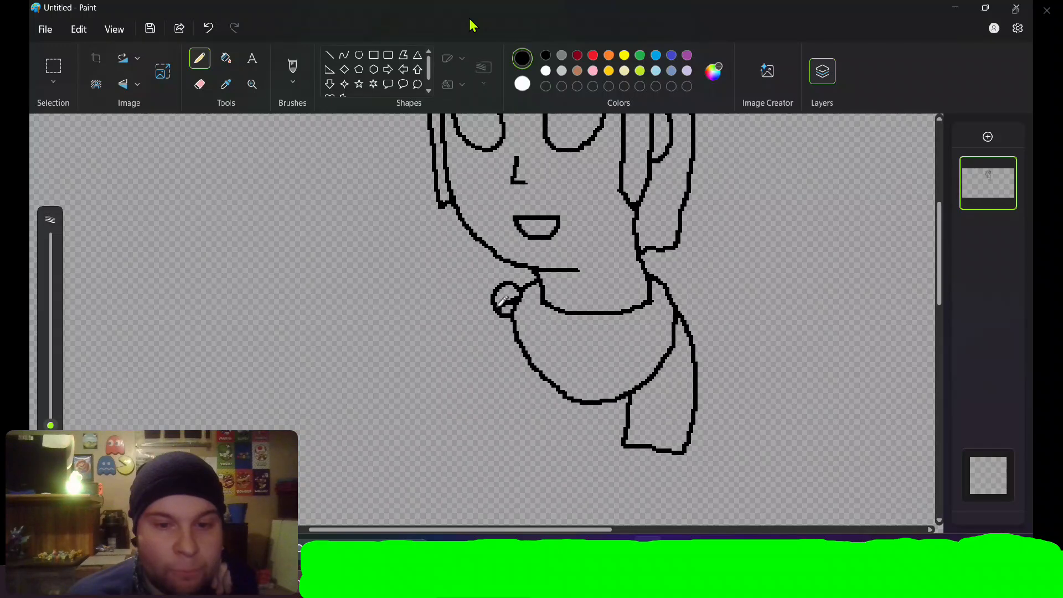
mouse_move(493, 309)
left_mouse_down()
mouse_move(484, 443)
mouse_move(554, 441)
mouse_move(536, 367)
left_mouse_up()
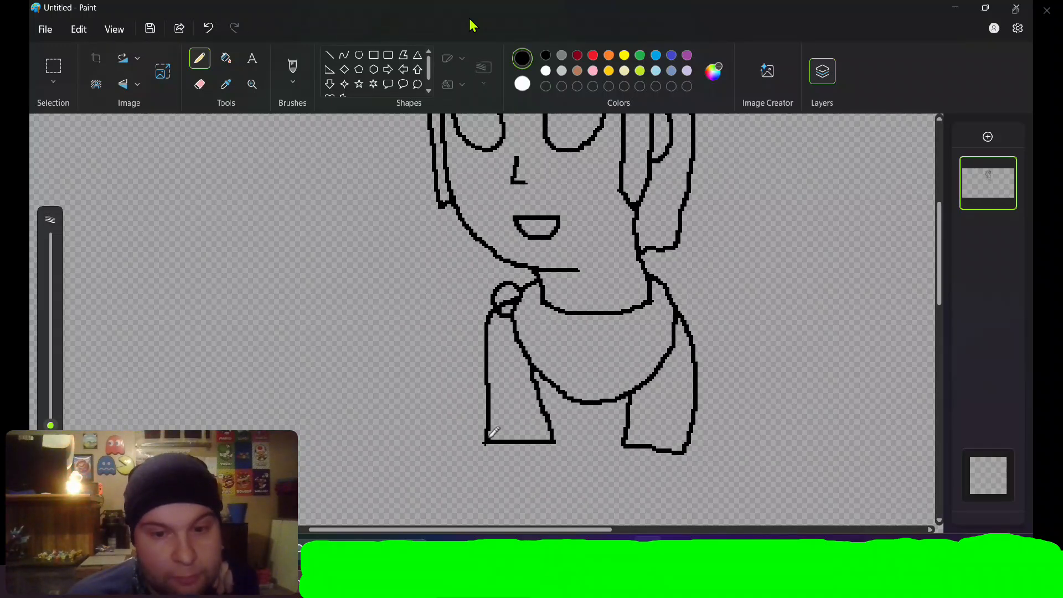
- Draw two curved fold lines across the scarf, one below the other
key("e")
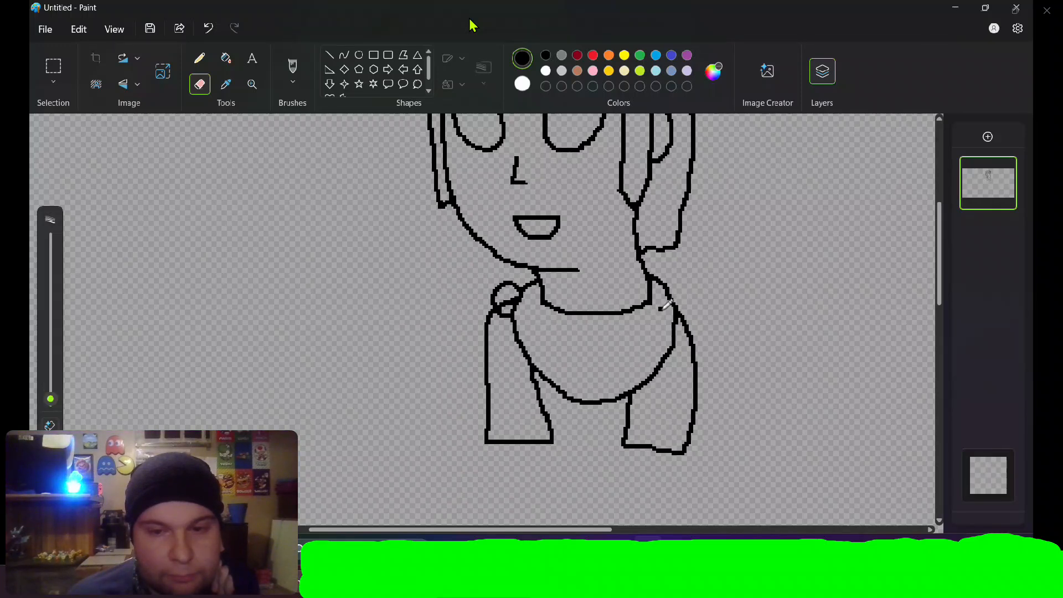
key("p")
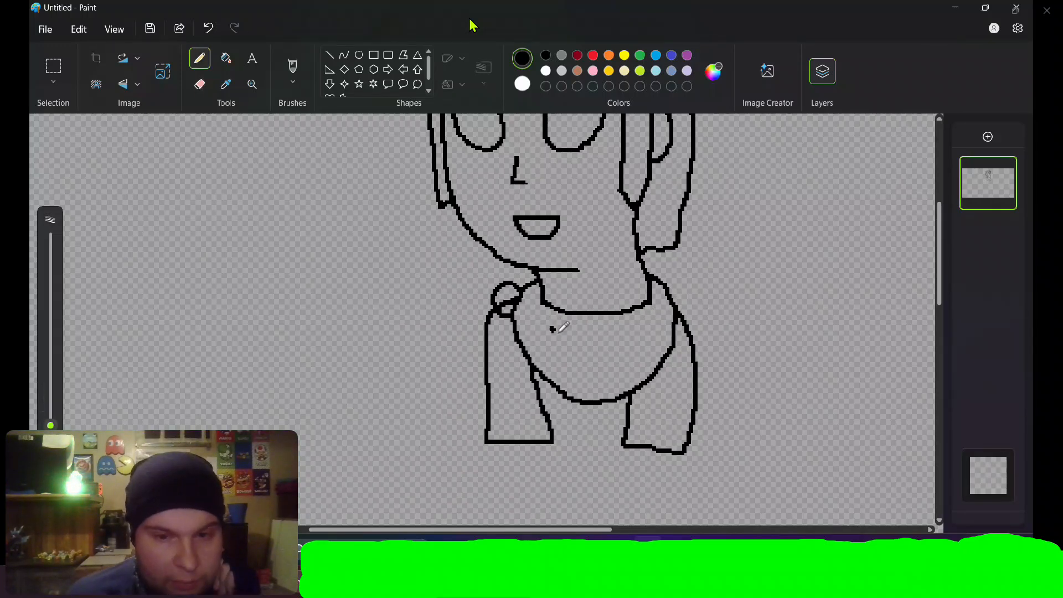
mouse_move(549, 328)
left_mouse_down()
mouse_move(607, 343)
mouse_move(679, 313)
mouse_move(620, 335)
mouse_move(543, 322)
mouse_move(542, 343)
mouse_move(569, 360)
mouse_move(659, 348)
left_mouse_up()
key("ctrl+z")
left_click(546, 347)
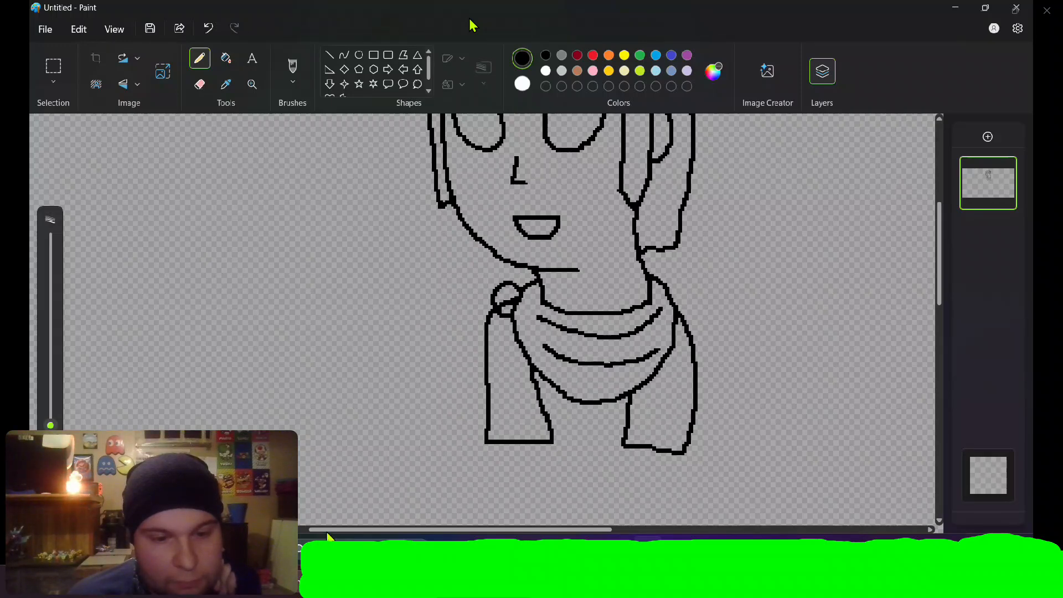
- Draw a rounded sleeve from the right shoulder, ending in a slanted cuff with two parallel stripes
left_click_drag(327, 533, 424, 521)
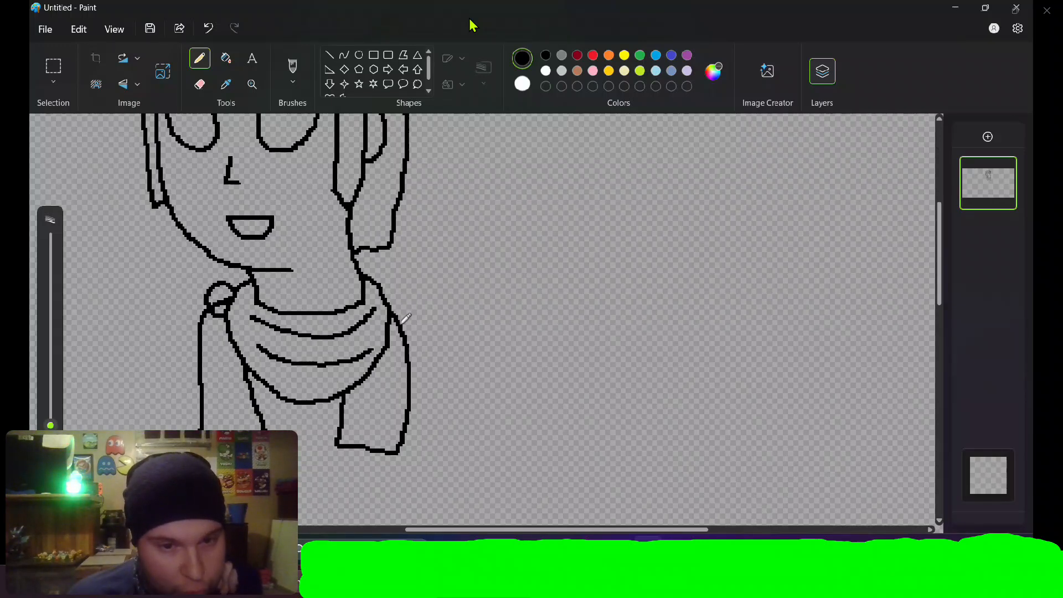
mouse_move(394, 320)
left_mouse_down()
mouse_move(426, 317)
mouse_move(471, 340)
mouse_move(497, 412)
mouse_move(450, 443)
mouse_move(410, 437)
left_mouse_up()
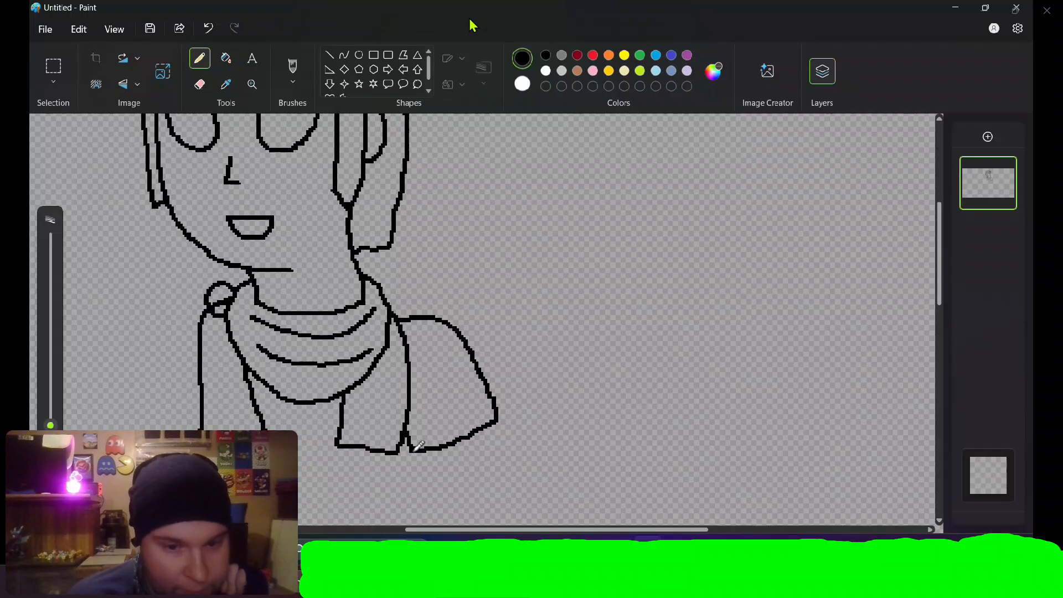
mouse_move(411, 450)
left_mouse_down()
mouse_move(422, 494)
mouse_move(444, 492)
mouse_move(525, 456)
mouse_move(502, 414)
left_mouse_up()
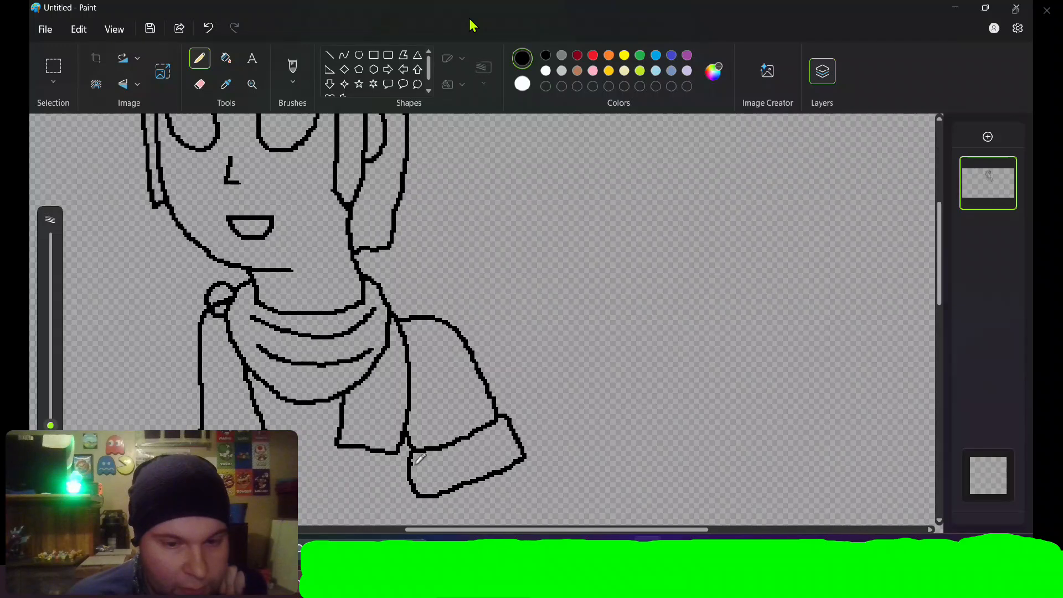
left_click_drag(412, 462, 511, 428)
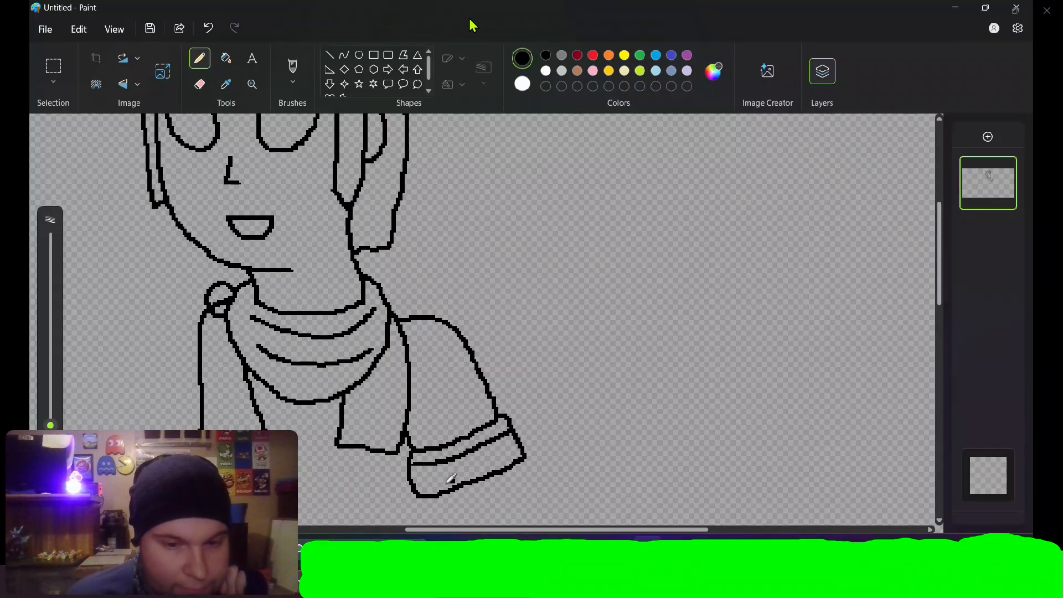
left_click_drag(419, 477, 520, 441)
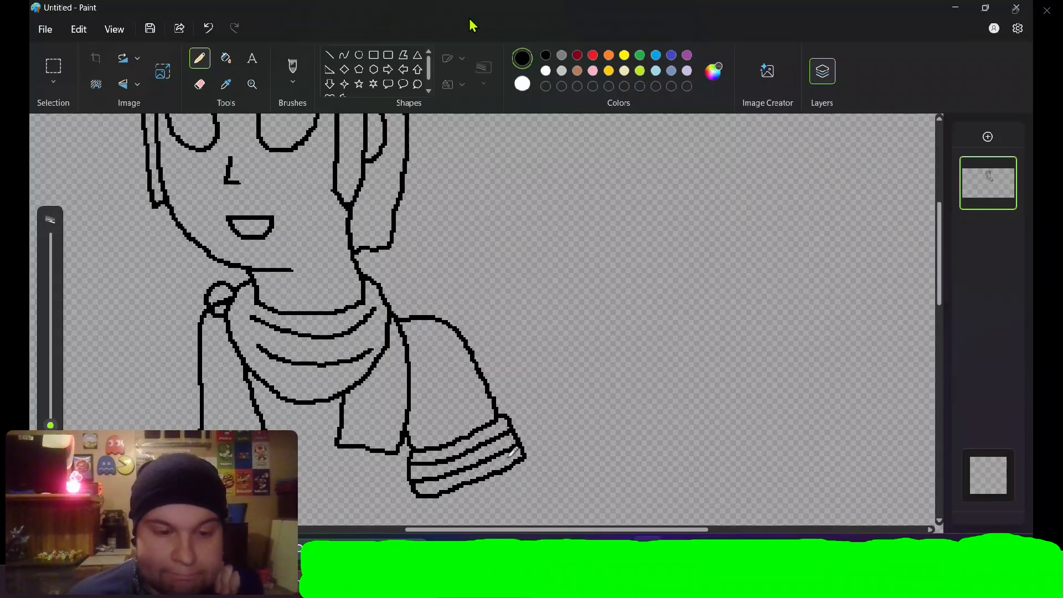
- Extend the arm below the striped cuff with two tapered segments, each ending in a wide rounded band
left_click_drag(942, 241, 941, 308)
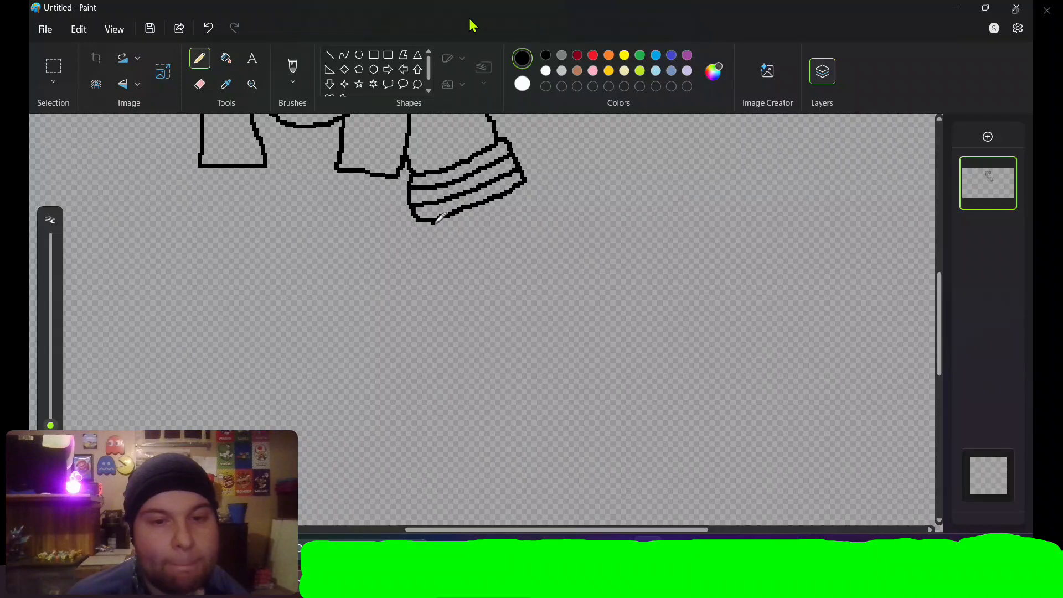
left_click_drag(435, 222, 458, 284)
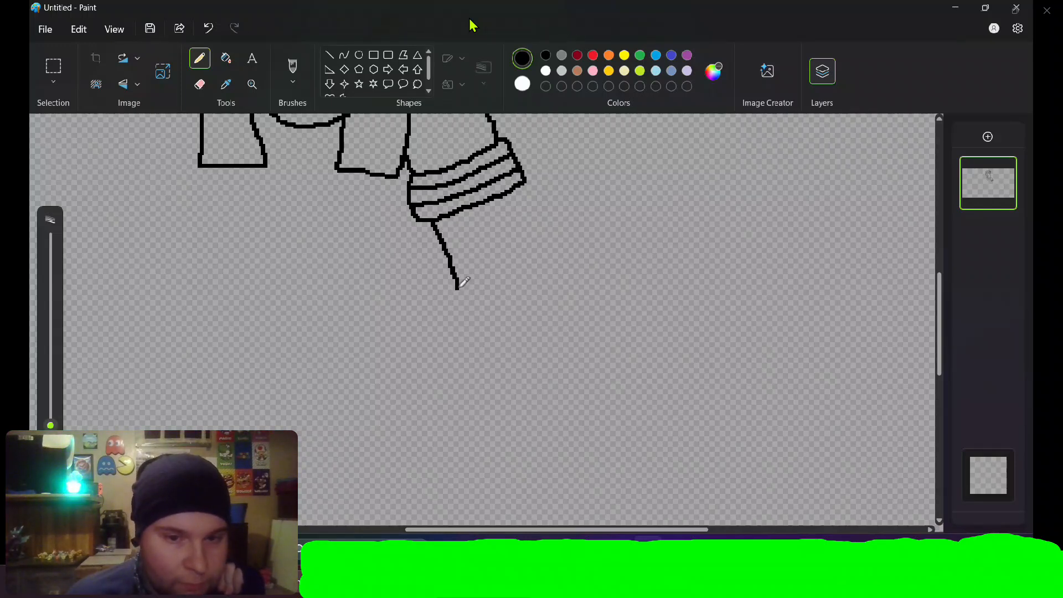
mouse_move(458, 286)
left_mouse_down()
mouse_move(458, 302)
mouse_move(475, 304)
mouse_move(554, 294)
mouse_move(527, 185)
left_mouse_up()
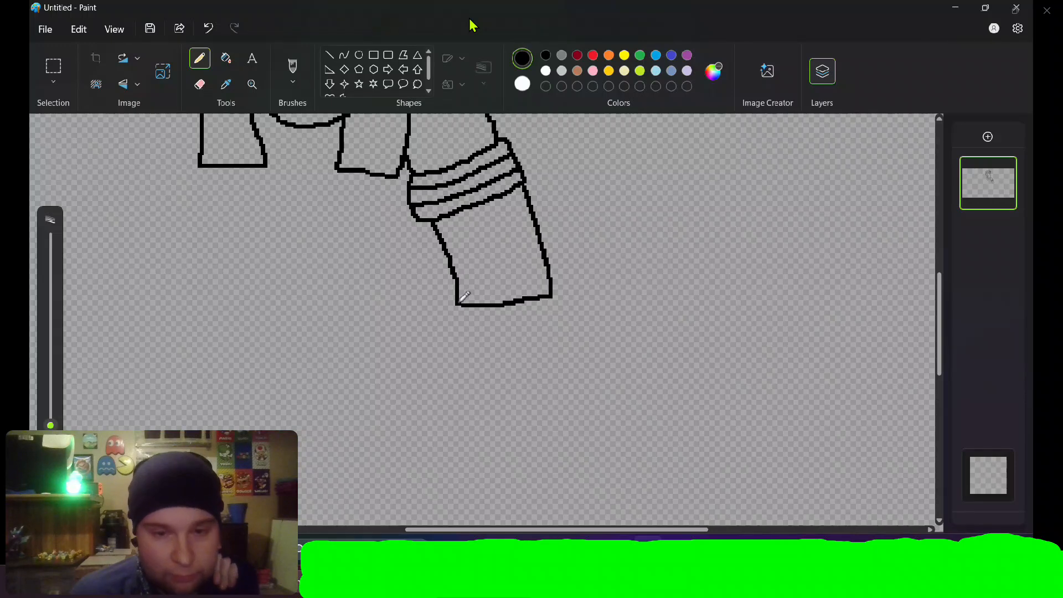
mouse_move(458, 303)
left_mouse_down()
mouse_move(439, 305)
mouse_move(443, 330)
mouse_move(548, 327)
mouse_move(579, 314)
mouse_move(583, 293)
mouse_move(560, 294)
left_mouse_up()
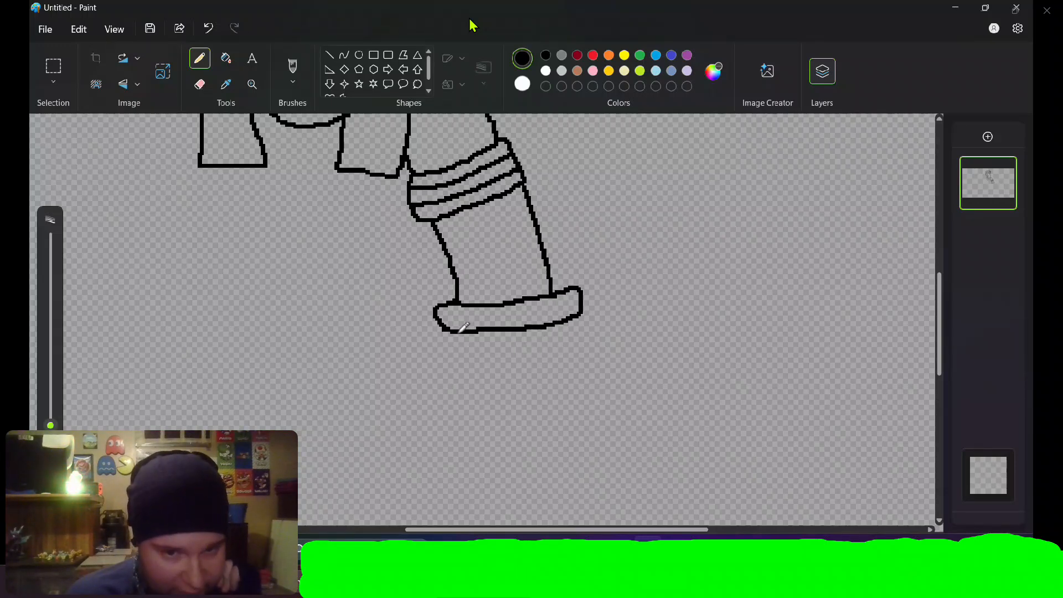
mouse_move(458, 333)
left_mouse_down()
mouse_move(478, 414)
mouse_move(564, 413)
mouse_move(578, 404)
mouse_move(573, 322)
left_mouse_up()
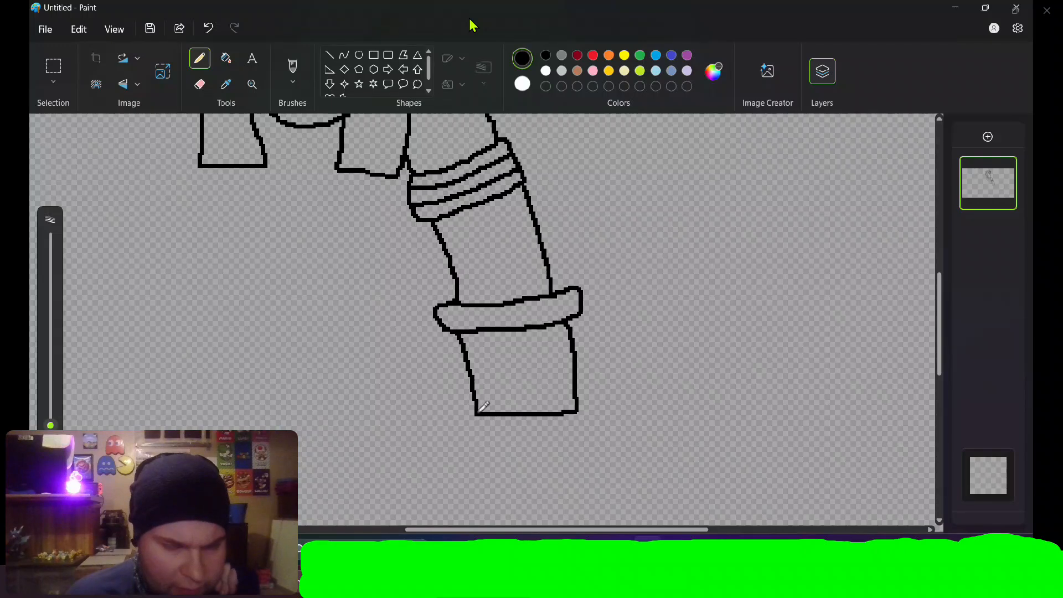
mouse_move(481, 411)
left_mouse_down()
mouse_move(454, 425)
mouse_move(466, 441)
mouse_move(583, 441)
mouse_move(601, 432)
mouse_move(603, 412)
mouse_move(581, 412)
left_mouse_up()
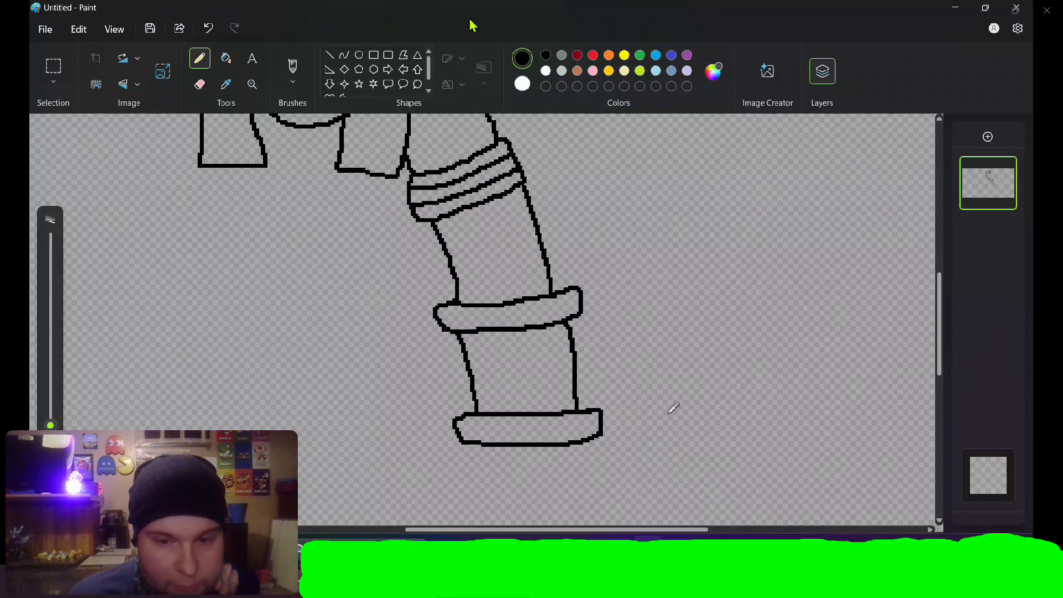
left_click_drag(943, 306, 941, 334)
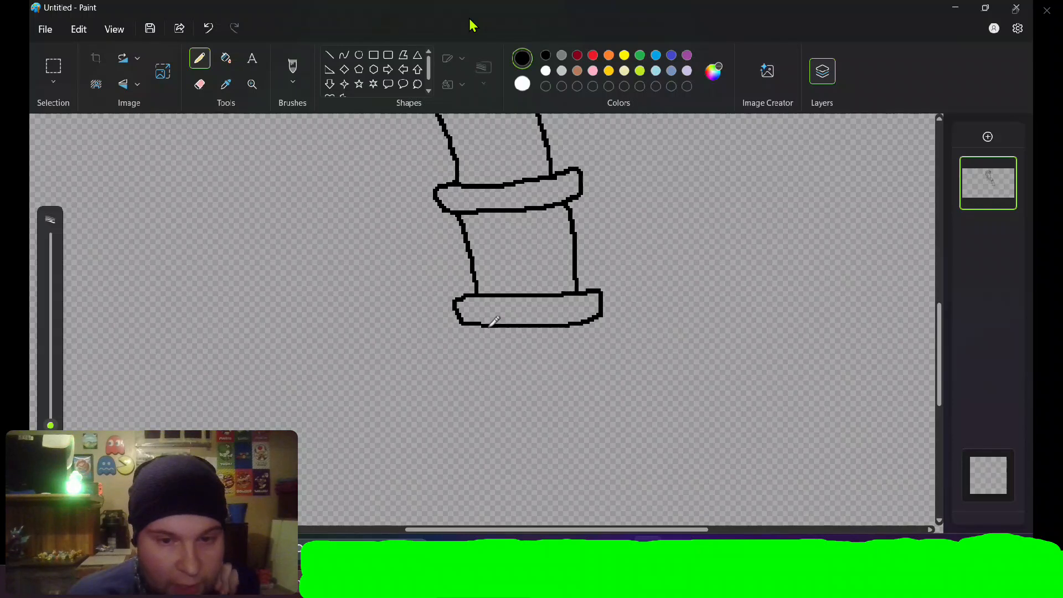
- Draw the hand below the lowest arm band with a rounded star-marked panel, a thumb, four fingers and short lines joining them
mouse_move(487, 326)
left_mouse_down()
mouse_move(502, 370)
mouse_move(530, 397)
mouse_move(565, 394)
mouse_move(592, 357)
mouse_move(587, 326)
left_mouse_up()
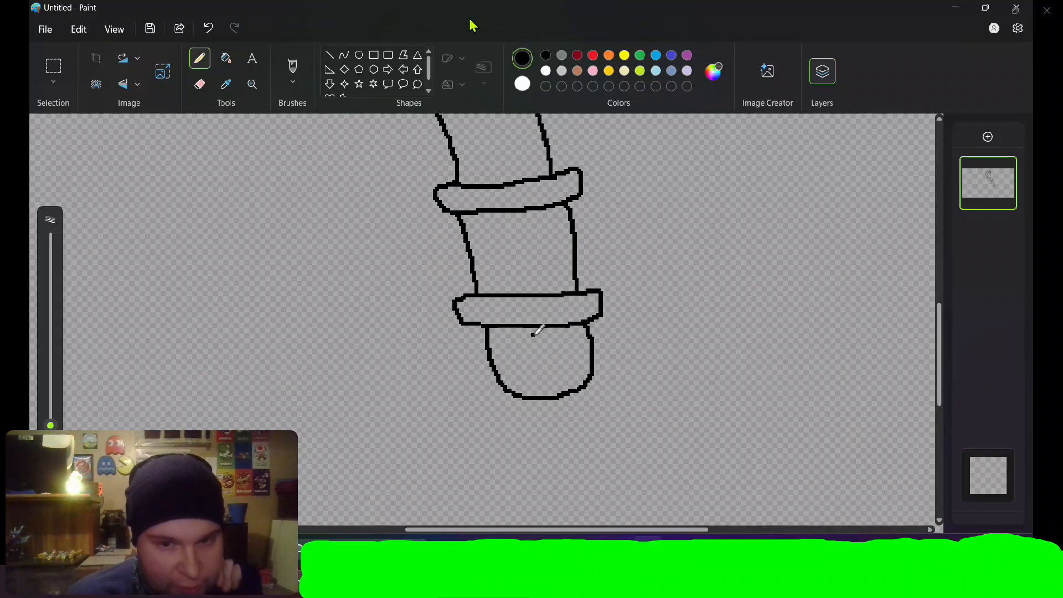
mouse_move(533, 326)
left_mouse_down()
mouse_move(520, 359)
mouse_move(545, 374)
mouse_move(569, 355)
mouse_move(546, 330)
left_mouse_up()
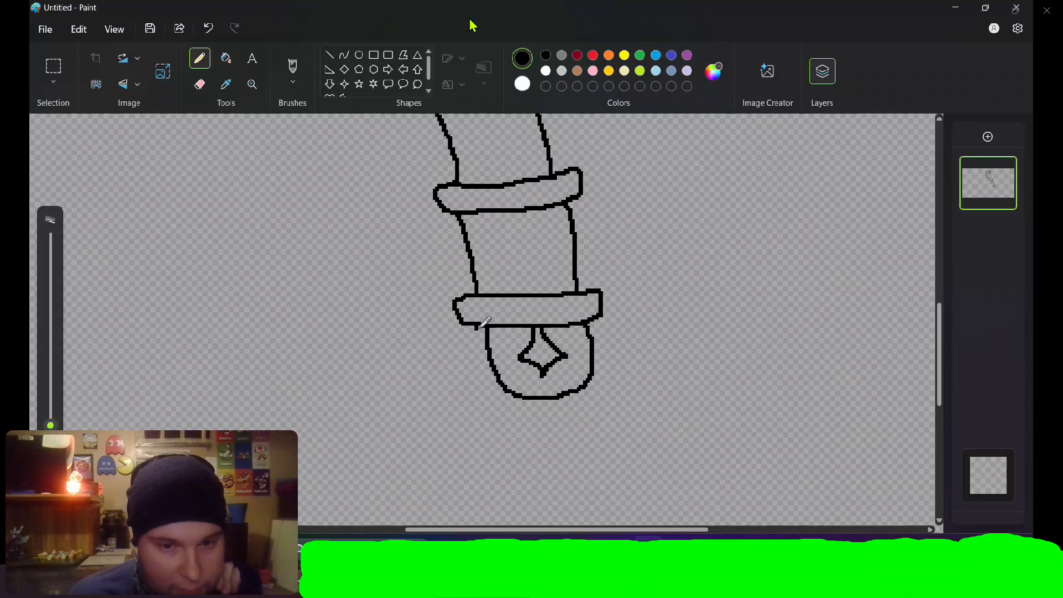
mouse_move(479, 327)
left_mouse_down()
mouse_move(463, 416)
mouse_move(493, 404)
mouse_move(512, 449)
mouse_move(526, 417)
mouse_move(531, 443)
mouse_move(550, 446)
mouse_move(559, 417)
mouse_move(575, 446)
mouse_move(586, 414)
mouse_move(590, 436)
mouse_move(608, 437)
mouse_move(596, 335)
left_mouse_up()
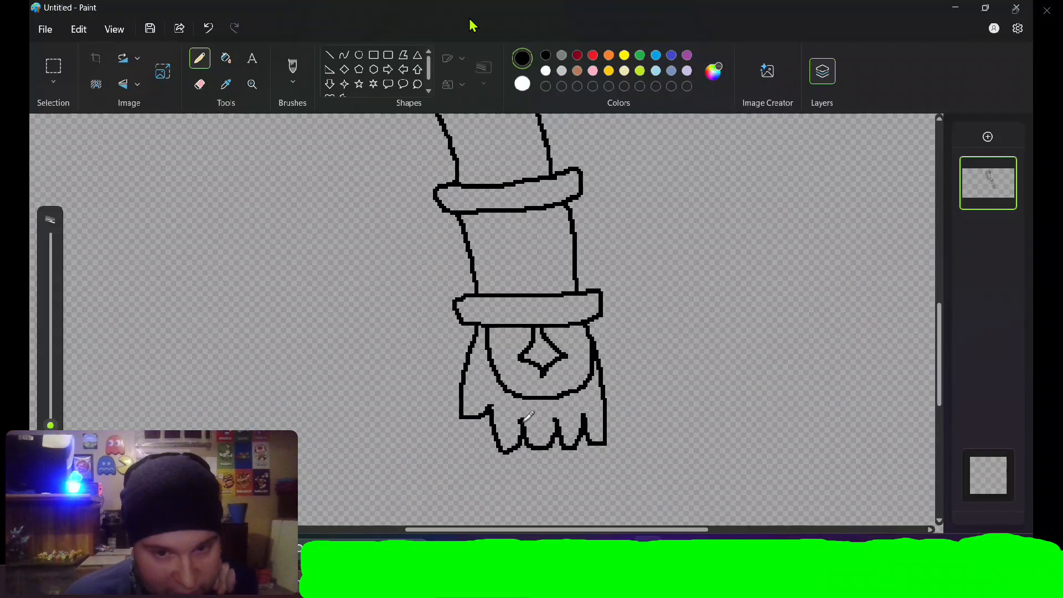
left_click_drag(527, 415, 508, 390)
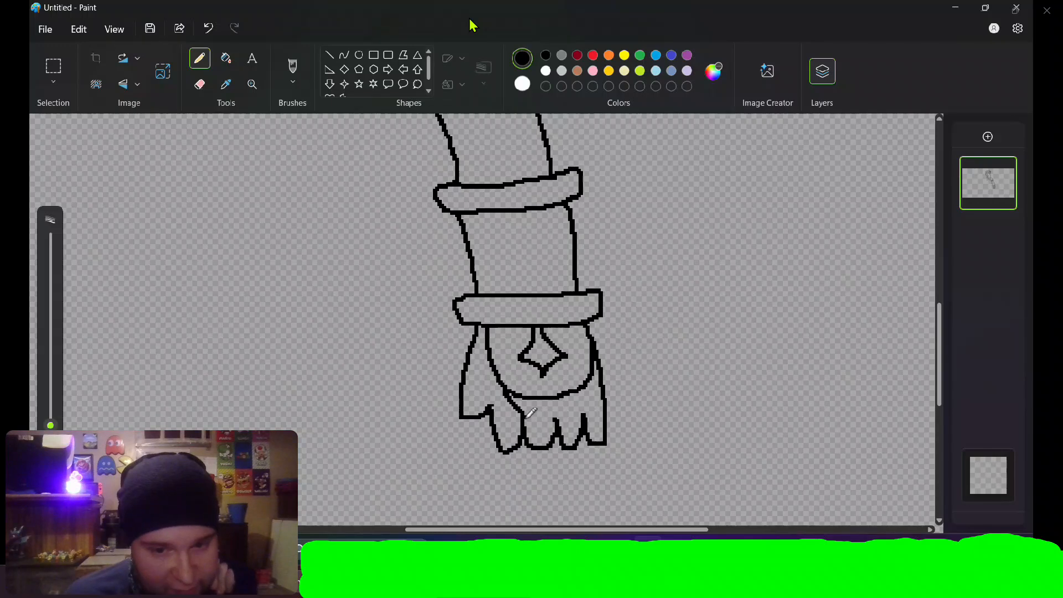
left_click_drag(530, 411, 543, 394)
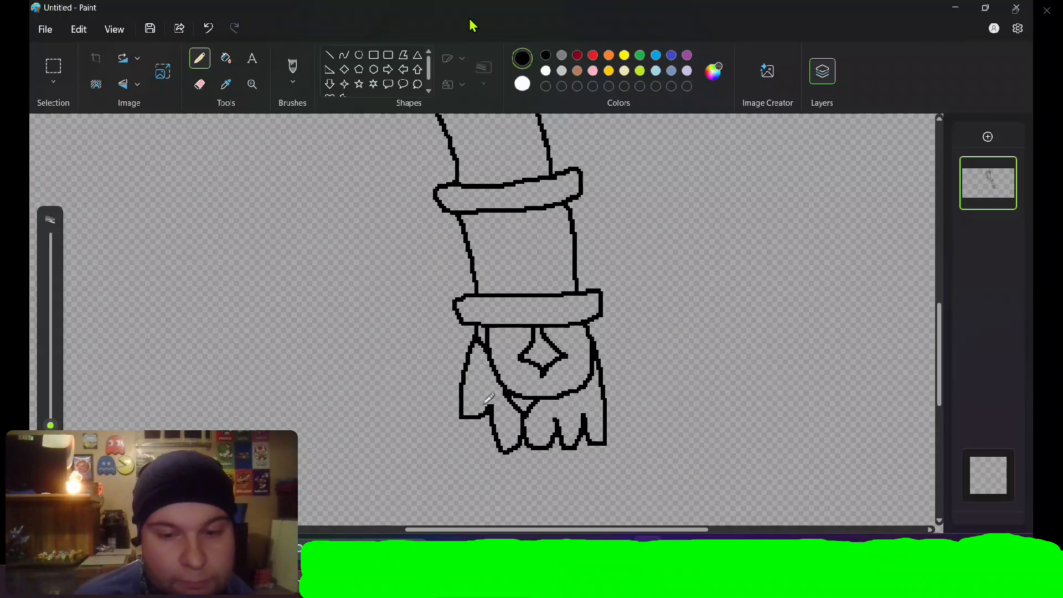
- Draw the torso outline below the scarf with a diagonal chest line, a waistline with a short-tailed knot, and a small circle beside the sleeve cuff
left_click(375, 346)
scroll(380, 344, "down", 2)
scroll(384, 340, "down", 2)
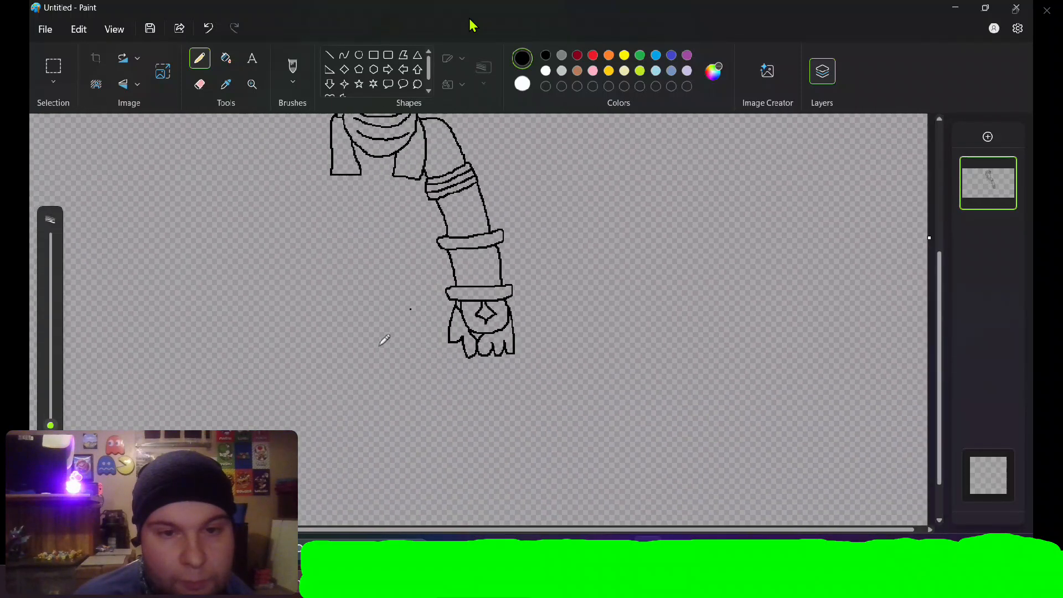
scroll(594, 204, "up", 5)
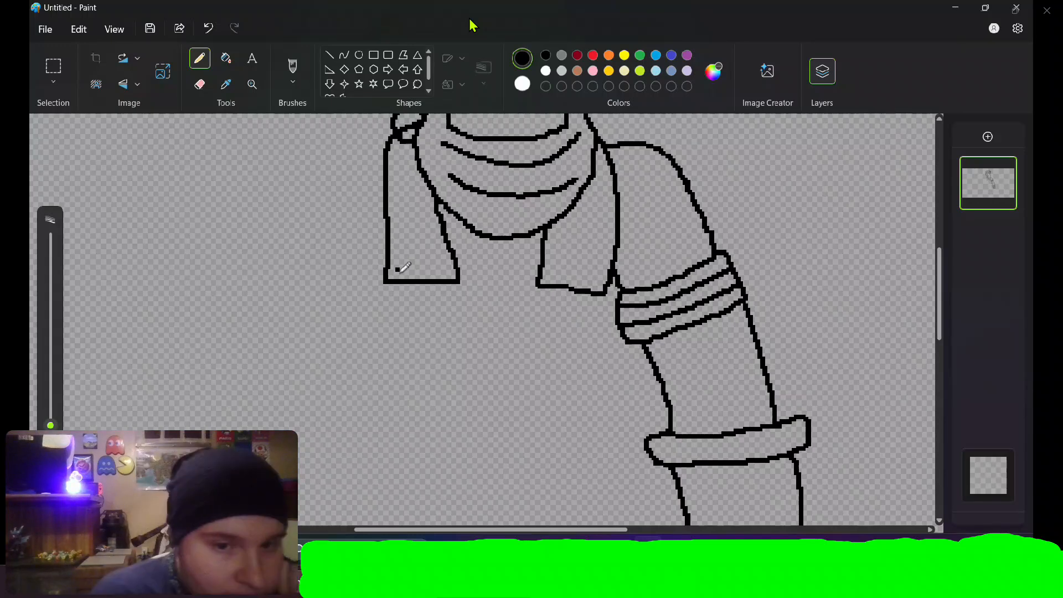
left_click_drag(404, 280, 432, 414)
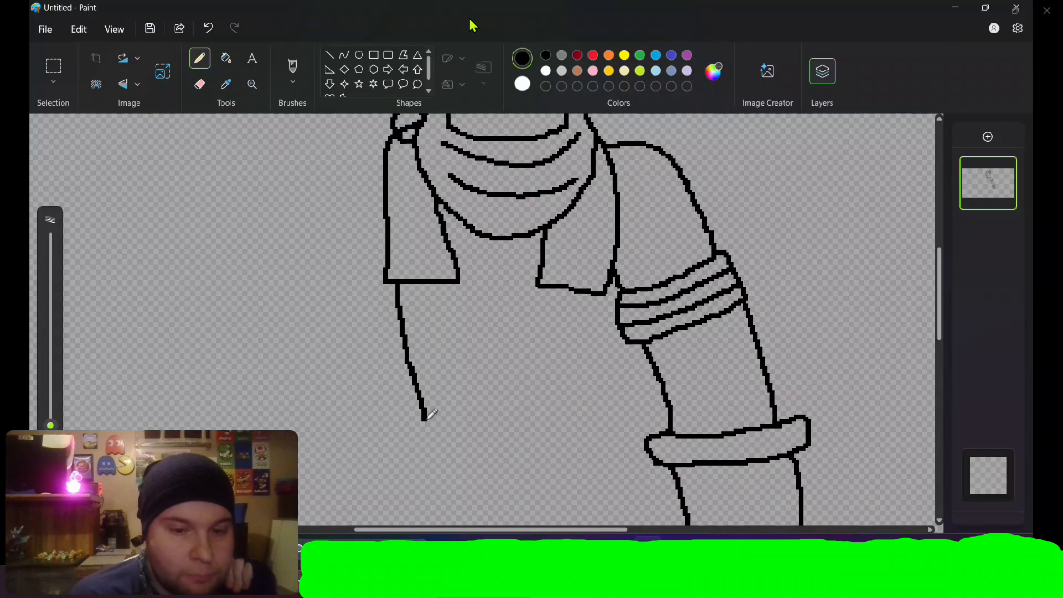
left_click_drag(432, 414, 523, 431)
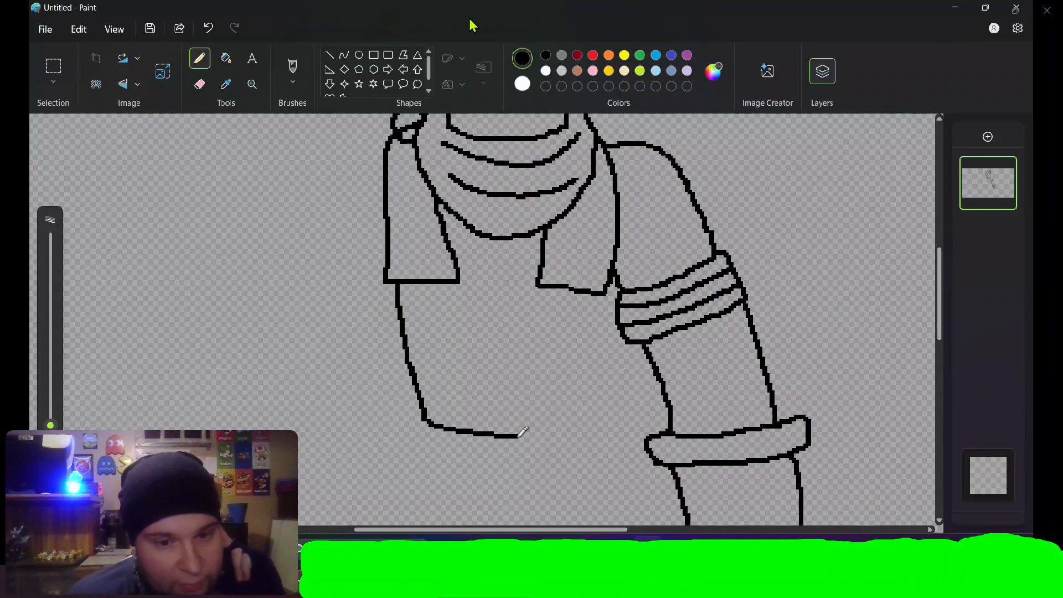
mouse_move(519, 437)
left_mouse_down()
mouse_move(523, 460)
mouse_move(535, 429)
mouse_move(521, 429)
left_mouse_up()
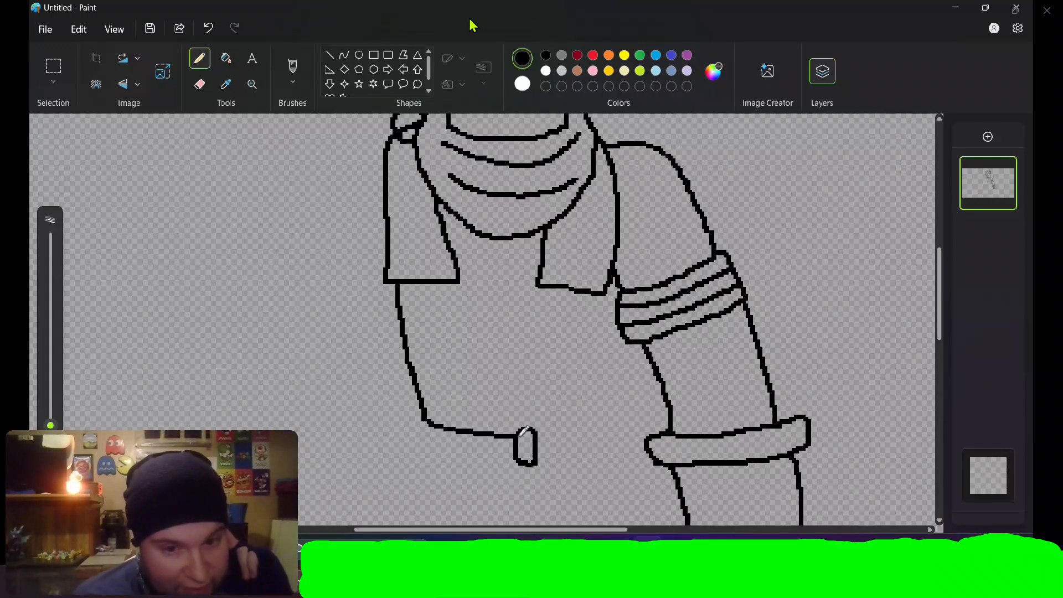
mouse_move(498, 435)
left_mouse_down()
mouse_move(455, 451)
mouse_move(460, 476)
mouse_move(474, 486)
mouse_move(527, 439)
mouse_move(607, 430)
mouse_move(623, 346)
mouse_move(550, 307)
mouse_move(491, 236)
left_mouse_up()
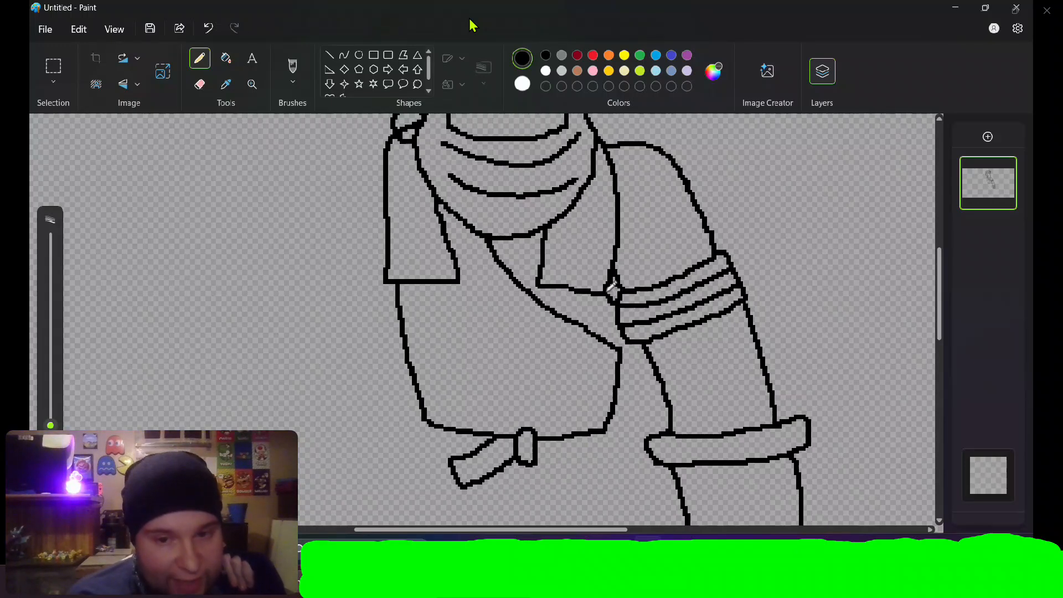
left_click_drag(612, 286, 623, 342)
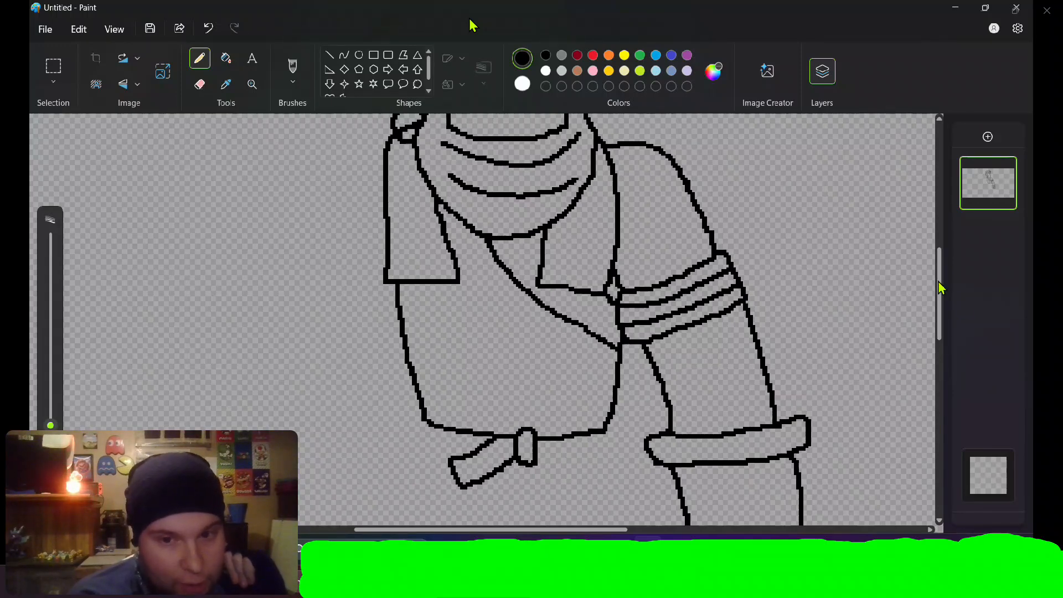
- Draw a long, narrow sash tail with a rounded end hanging down from the waist knot
left_click_drag(940, 289, 939, 337)
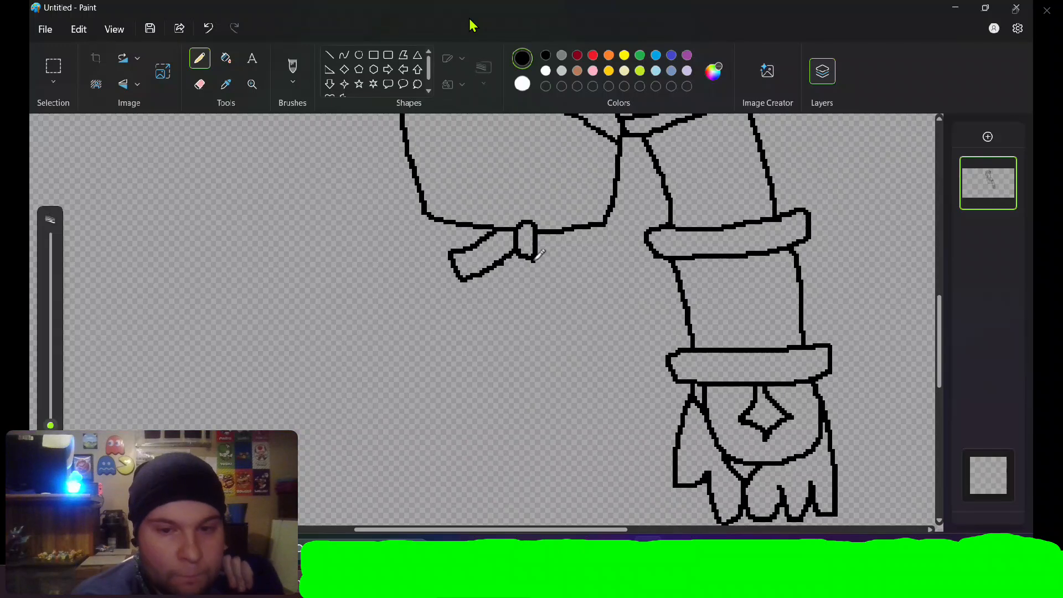
mouse_move(534, 257)
left_mouse_down()
mouse_move(518, 358)
mouse_move(525, 377)
mouse_move(543, 366)
left_mouse_up()
left_click_drag(554, 343, 554, 228)
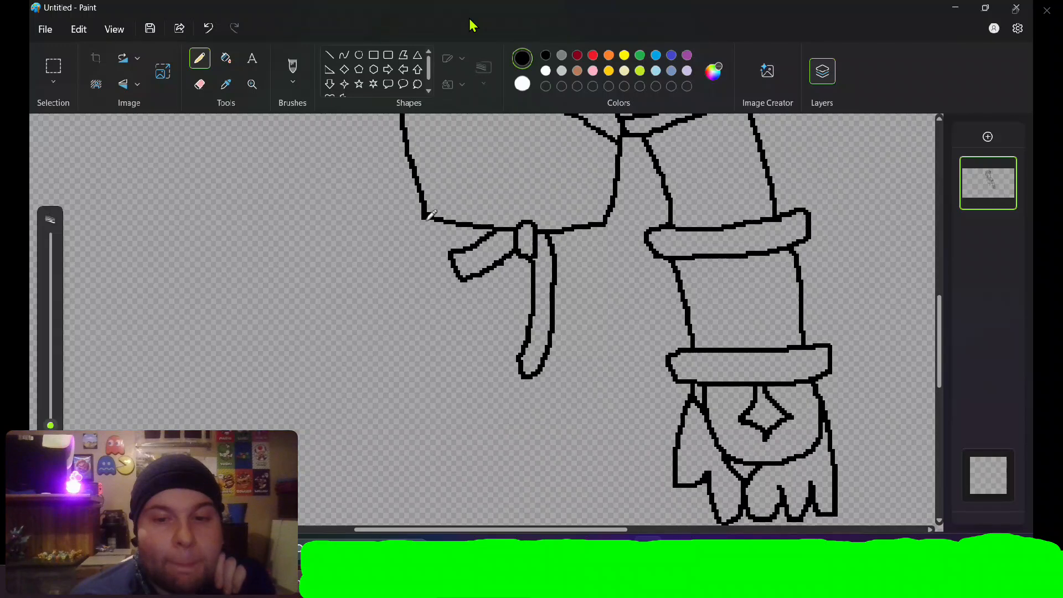
left_click_drag(423, 215, 420, 236)
key("ctrl+z")
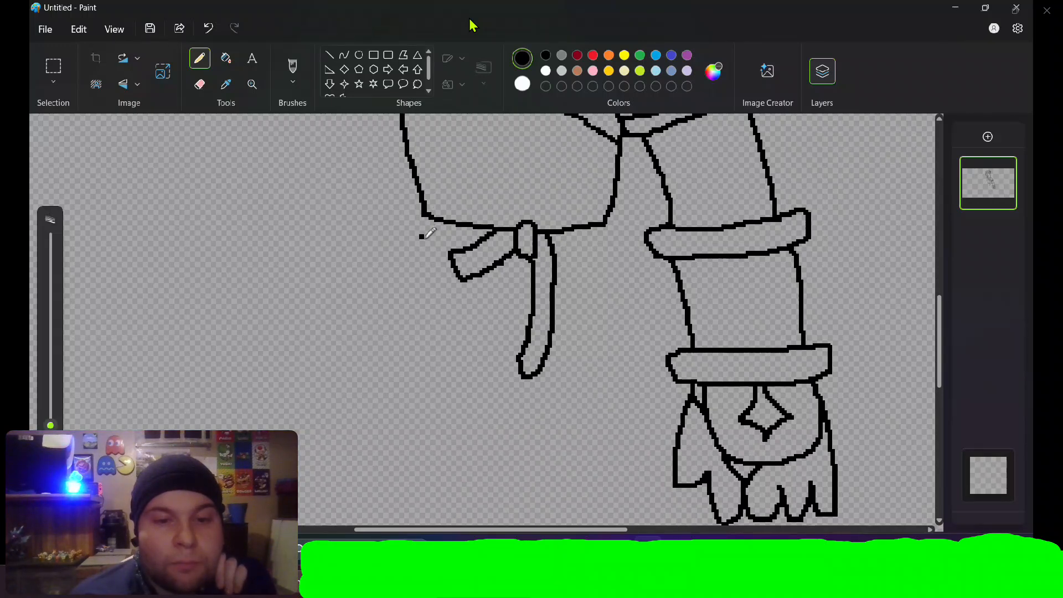
key("ctrl+z")
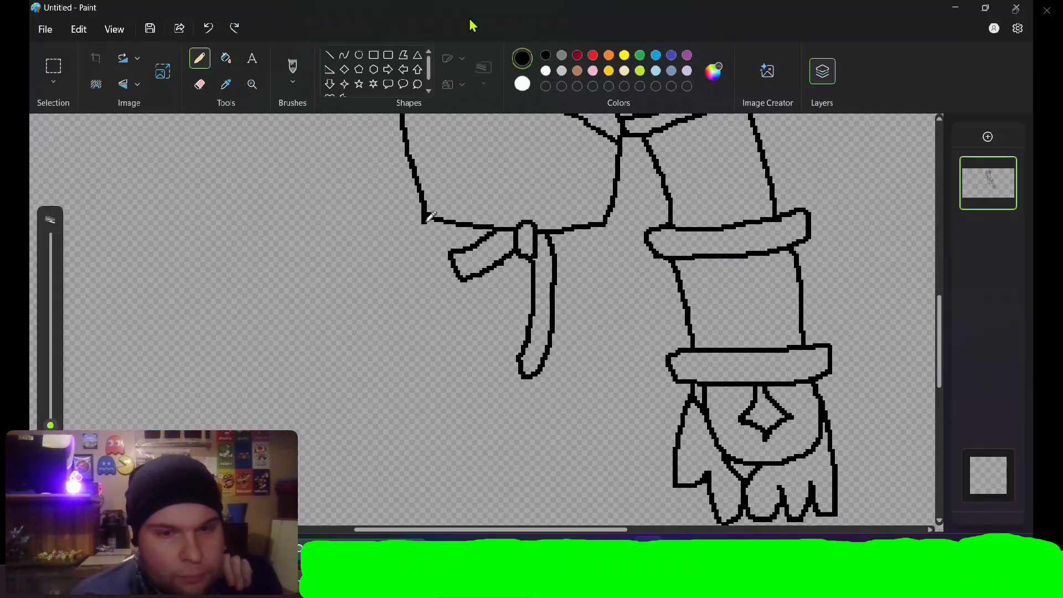
left_click_drag(424, 220, 423, 235)
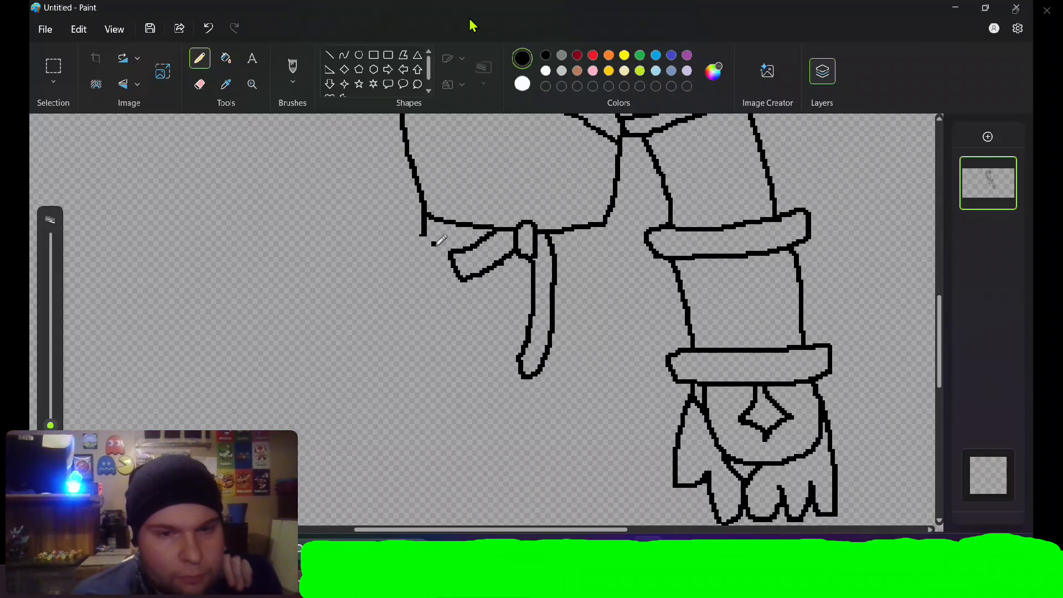
key("ctrl+z")
- Draw the belt's lower edge and short side ends on both sides of the waist knot
mouse_move(424, 220)
left_mouse_down()
mouse_move(423, 233)
mouse_move(471, 249)
mouse_move(496, 232)
left_mouse_up()
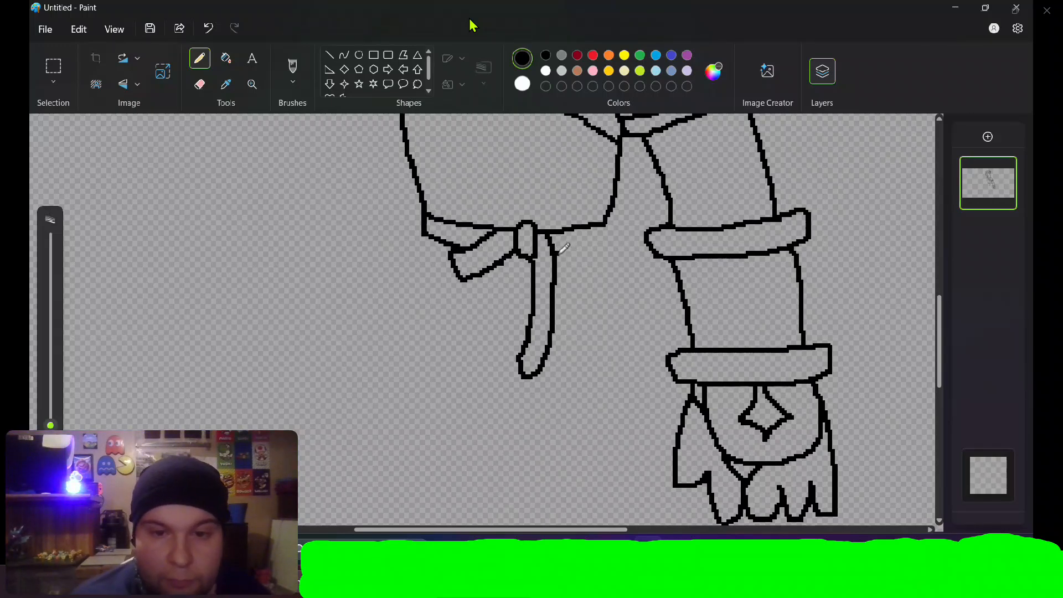
mouse_move(564, 252)
left_mouse_down()
mouse_move(609, 245)
mouse_move(607, 225)
mouse_move(605, 247)
mouse_move(566, 256)
left_mouse_up()
key("ctrl+z")
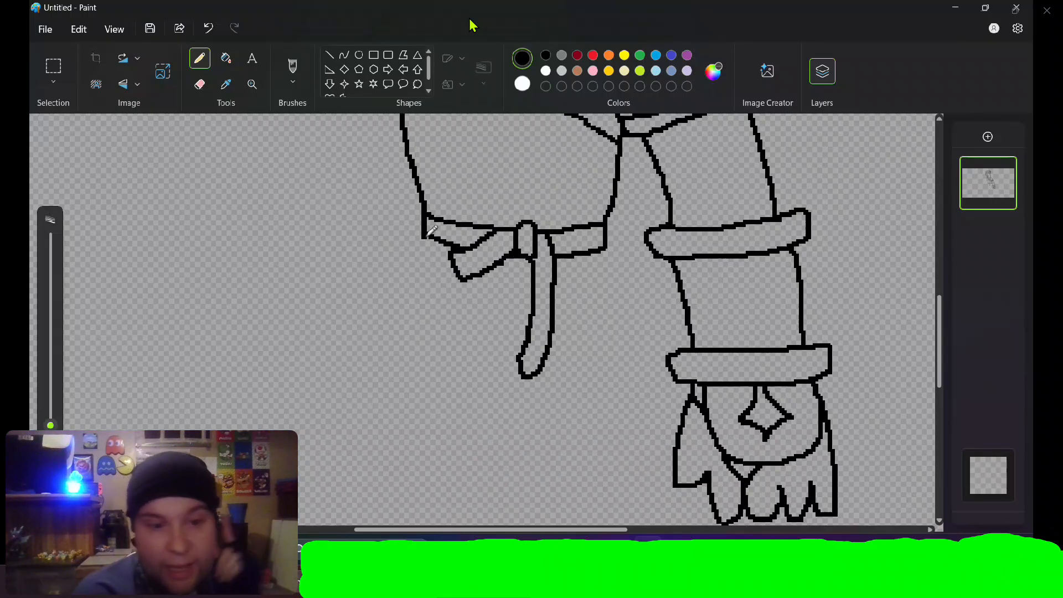
- Draw the tunic skirt from the belt, sweeping diagonally down to the hand, with a parallel inner line forming a hem band
mouse_move(428, 232)
left_mouse_down()
mouse_move(411, 309)
mouse_move(451, 399)
mouse_move(513, 458)
mouse_move(607, 510)
left_mouse_up()
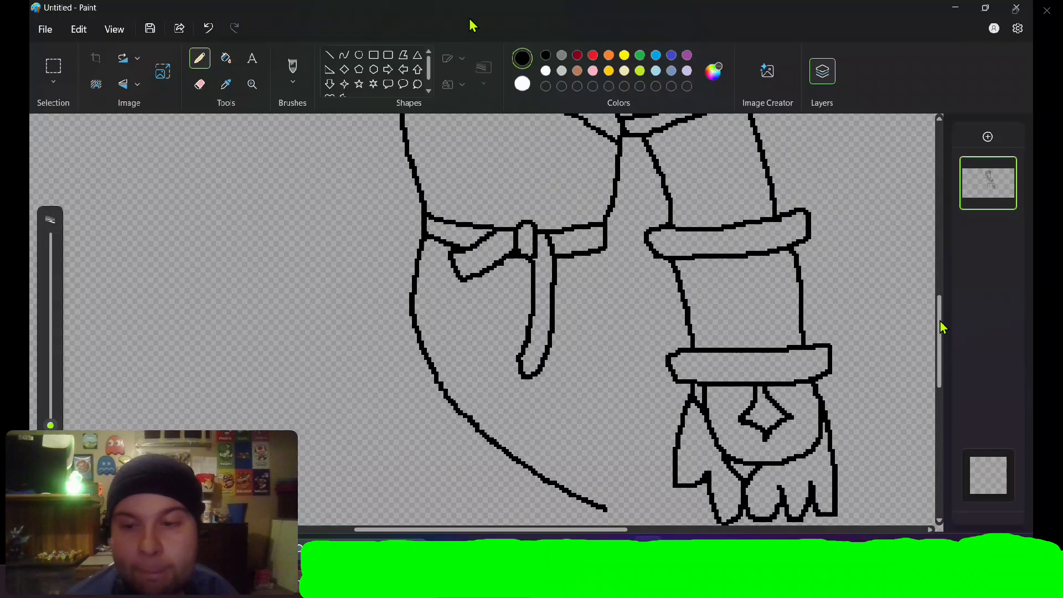
scroll(939, 327, "down", 2)
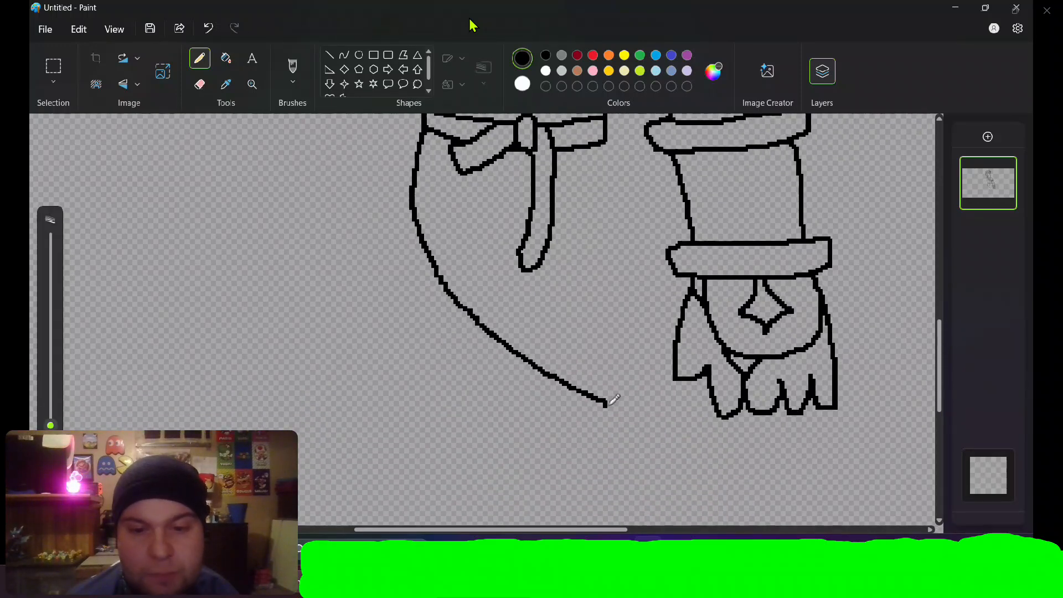
mouse_move(607, 403)
left_mouse_down()
mouse_move(685, 440)
mouse_move(729, 415)
left_mouse_up()
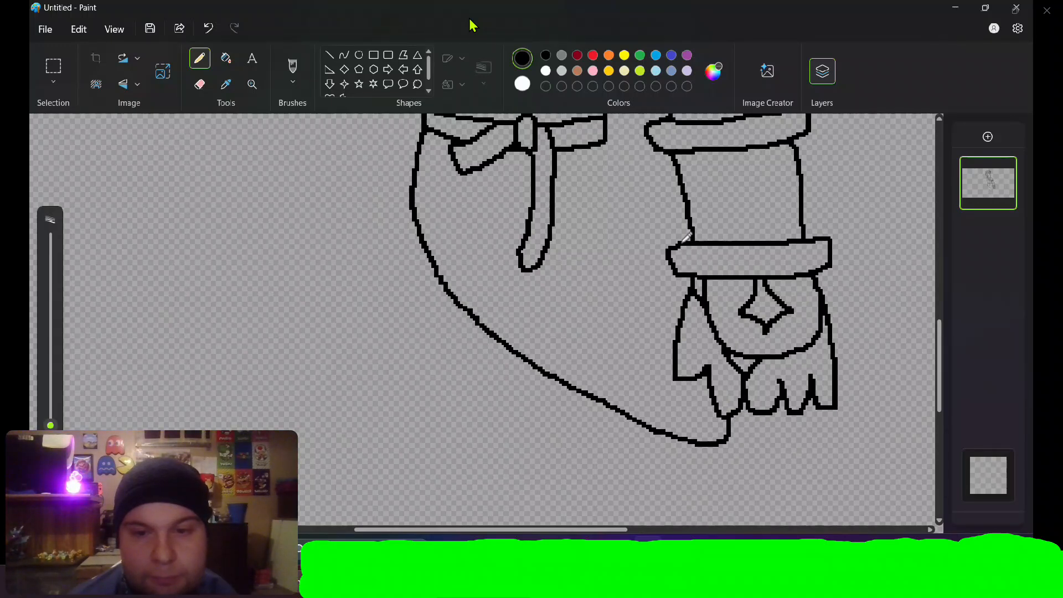
left_click_drag(679, 243, 609, 149)
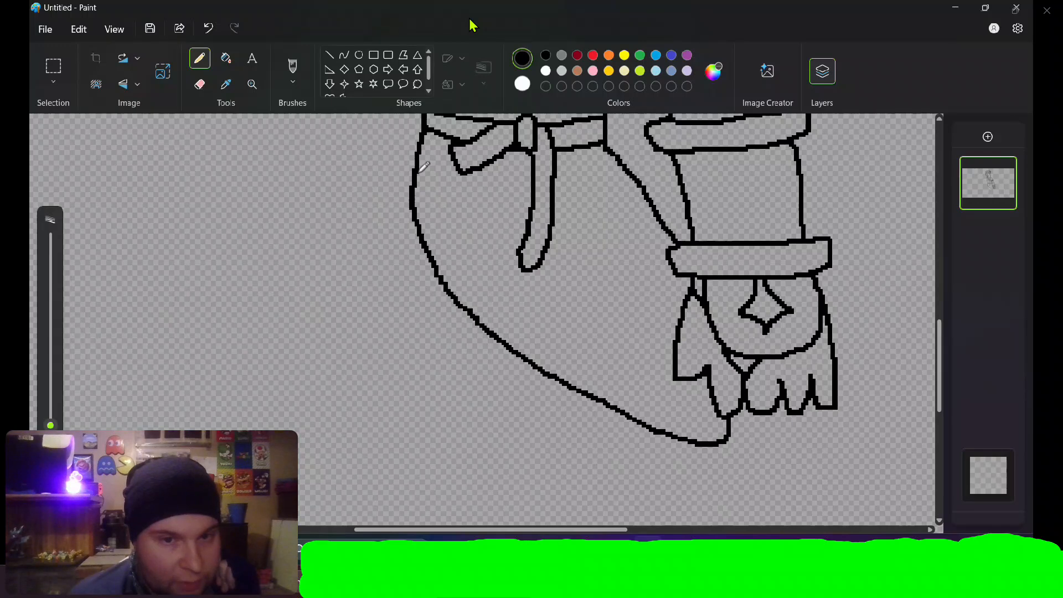
mouse_move(420, 172)
left_mouse_down()
mouse_move(453, 250)
mouse_move(540, 336)
mouse_move(655, 405)
mouse_move(711, 411)
left_mouse_up()
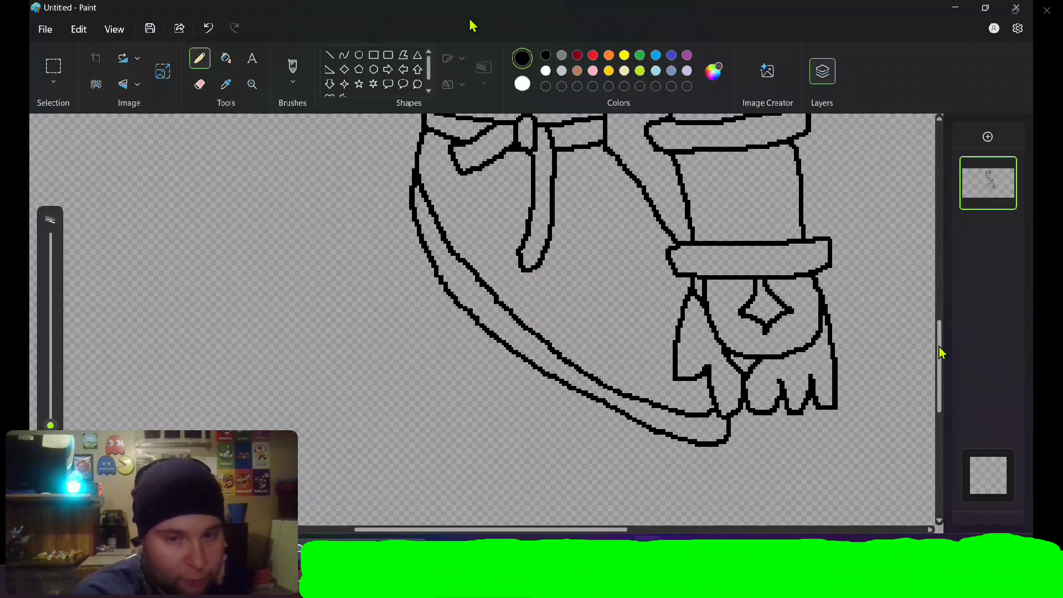
- Draw two upper legs side by side below the skirt's slanted hem, each with a curved lower edge
mouse_move(940, 353)
left_mouse_down()
mouse_move(942, 368)
mouse_move(940, 356)
left_mouse_up()
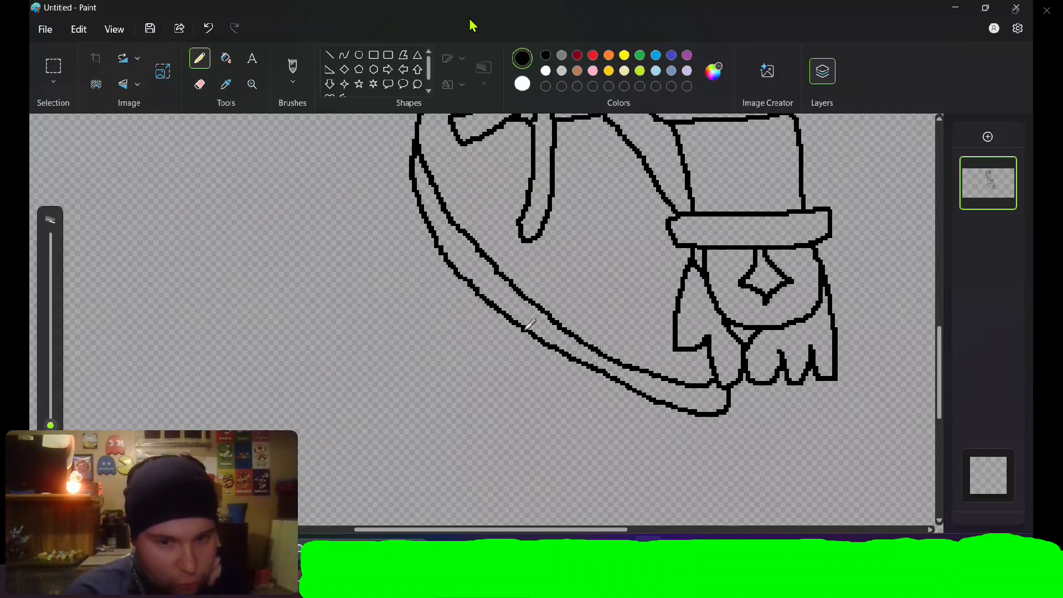
mouse_move(524, 329)
left_mouse_down()
mouse_move(550, 438)
mouse_move(630, 443)
mouse_move(658, 428)
mouse_move(657, 403)
left_mouse_up()
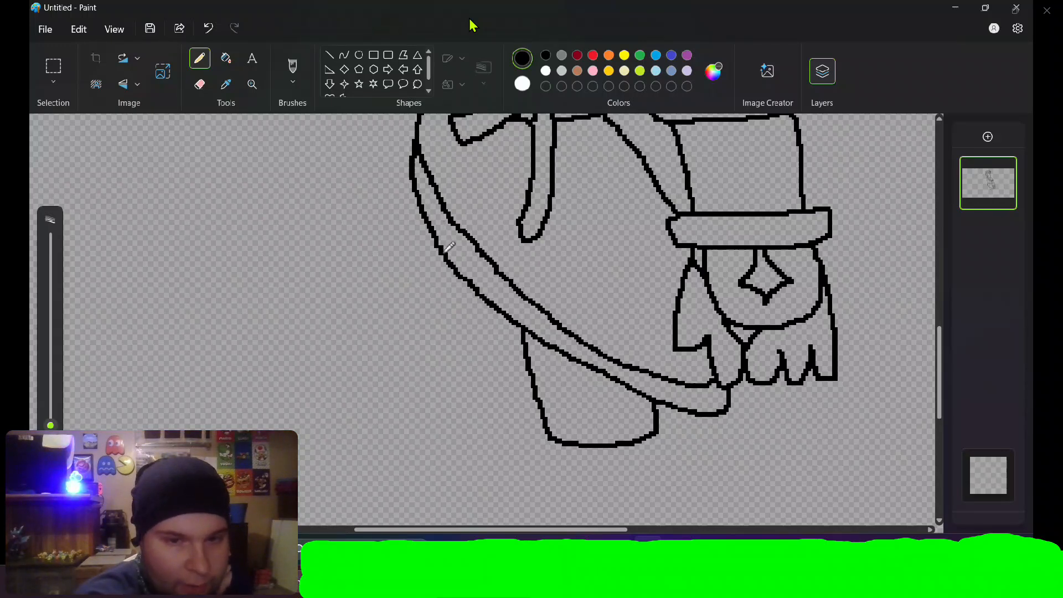
mouse_move(444, 249)
left_mouse_down()
mouse_move(452, 426)
mouse_move(541, 435)
left_mouse_up()
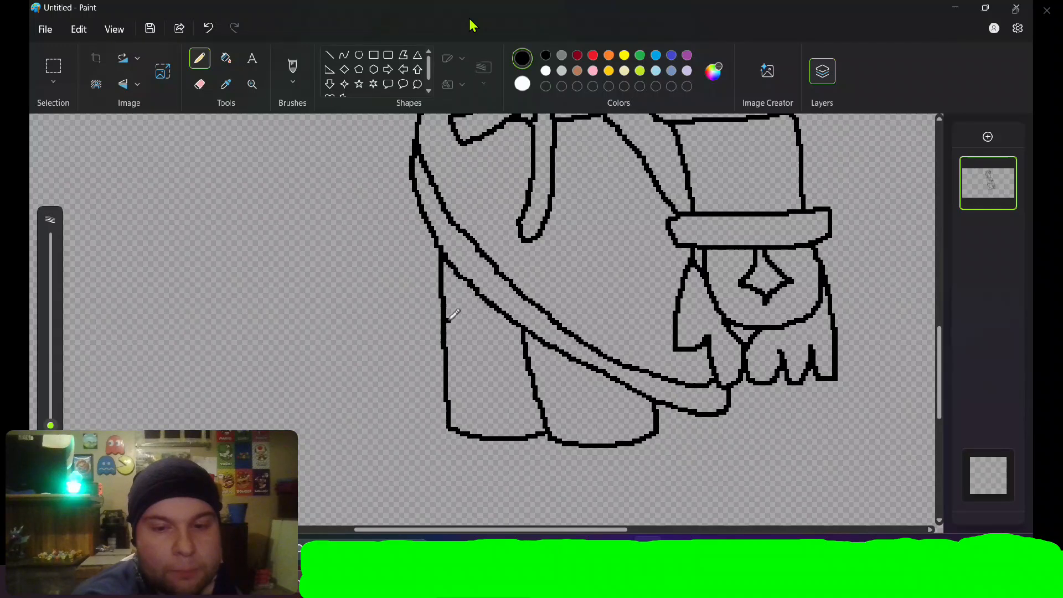
- Draw three stripes across the left upper leg, from its outer edge to the skirt hem
left_click_drag(448, 320, 518, 327)
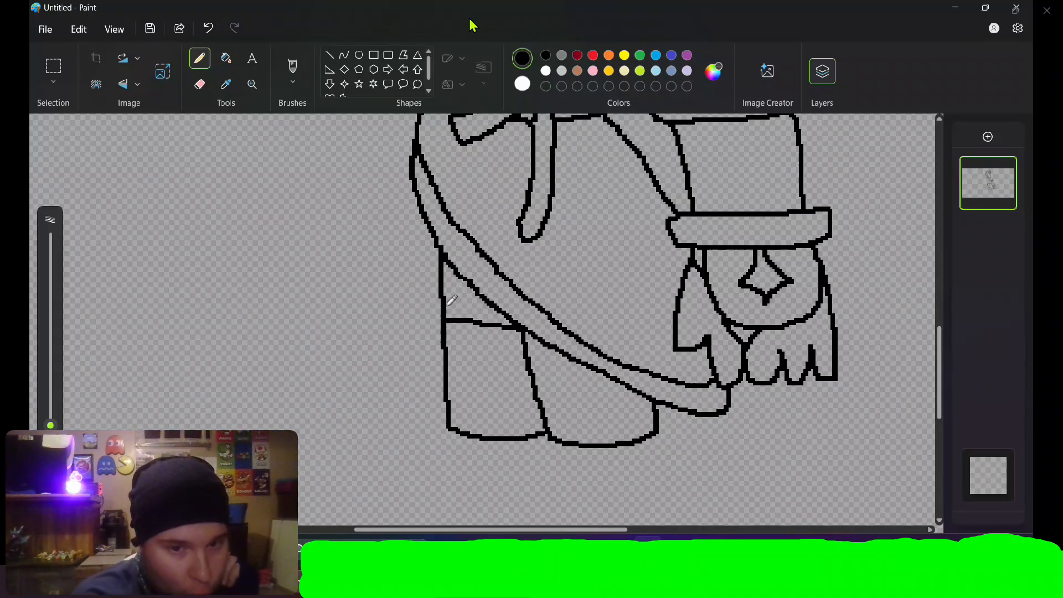
left_click_drag(446, 307, 487, 308)
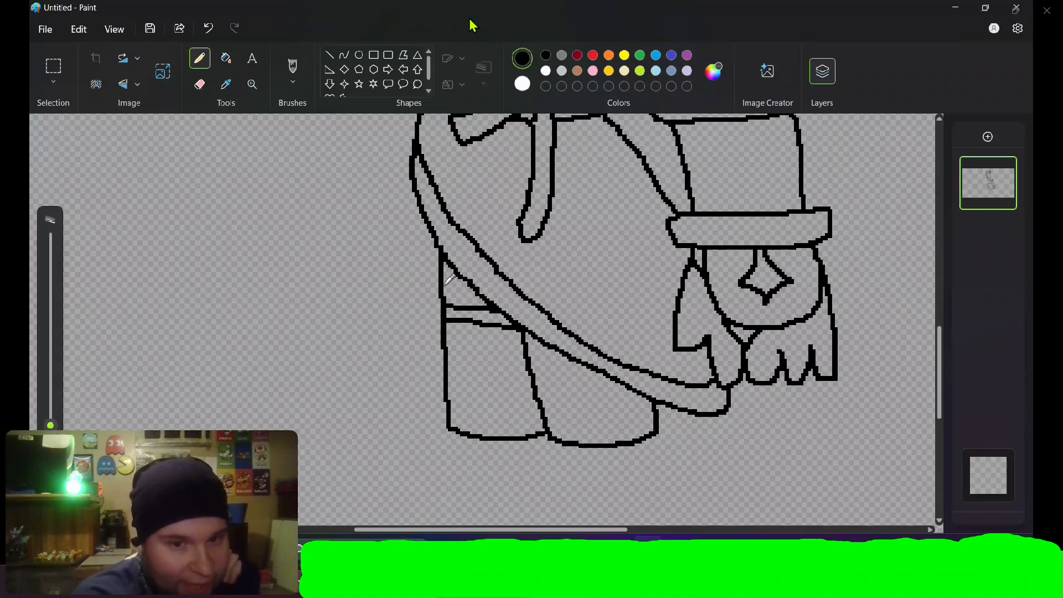
left_click_drag(444, 283, 471, 284)
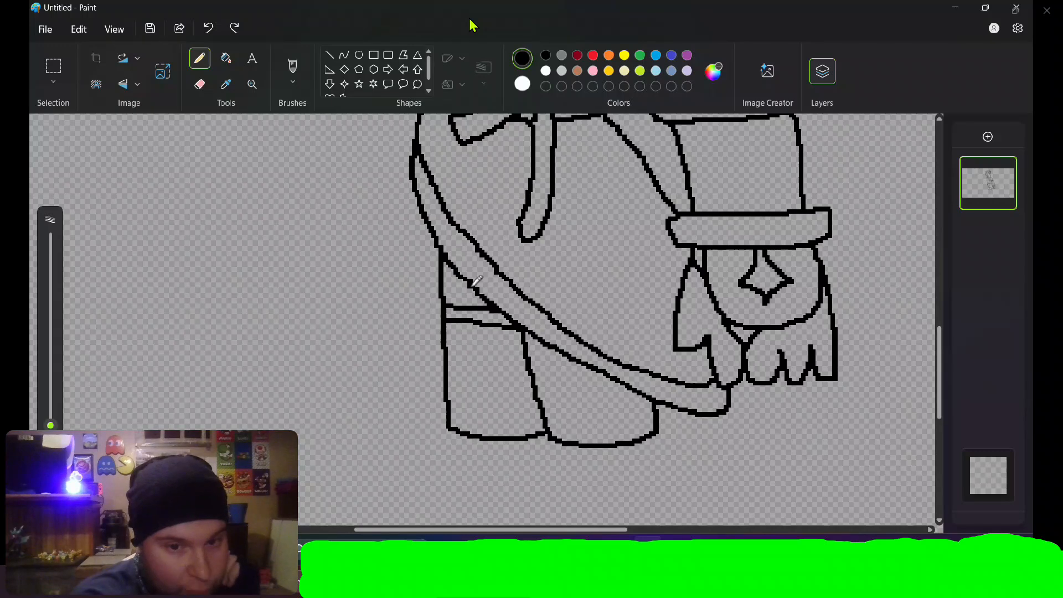
left_click_drag(449, 279, 461, 285)
key("ctrl+z")
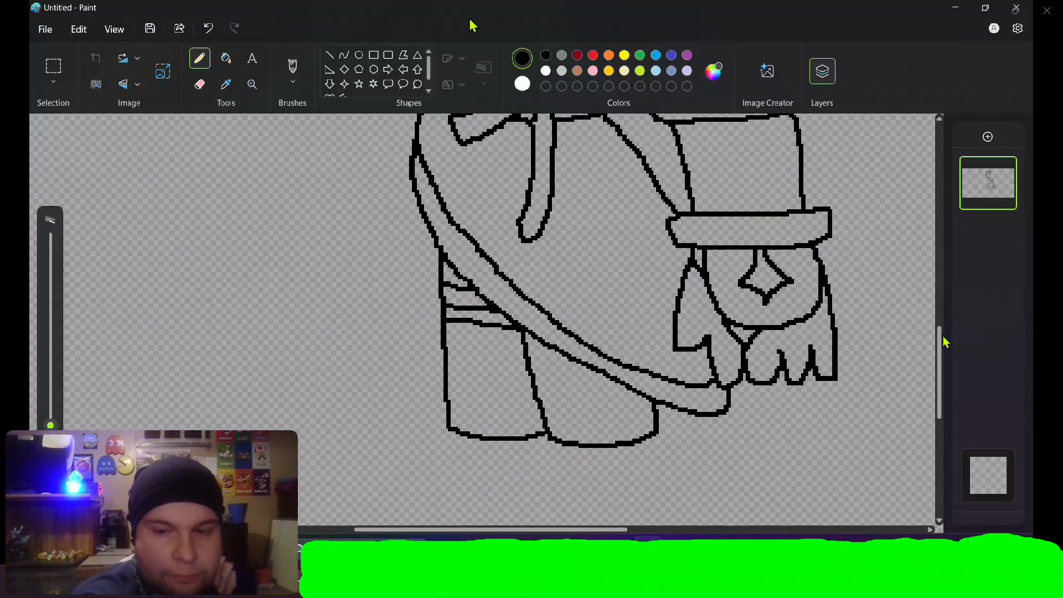
- Draw a curved cuff below the right upper leg and a long, slightly slanted lower leg beneath it, closed along its base
left_click_drag(940, 339, 943, 394)
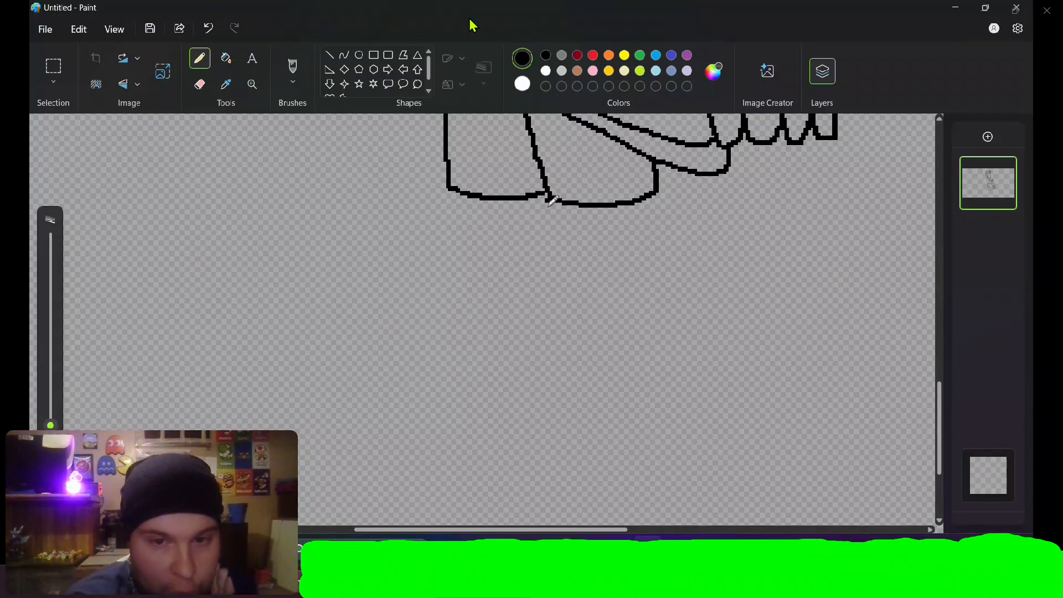
mouse_move(550, 203)
left_mouse_down()
mouse_move(559, 228)
mouse_move(619, 225)
mouse_move(666, 217)
mouse_move(673, 198)
mouse_move(661, 189)
left_mouse_up()
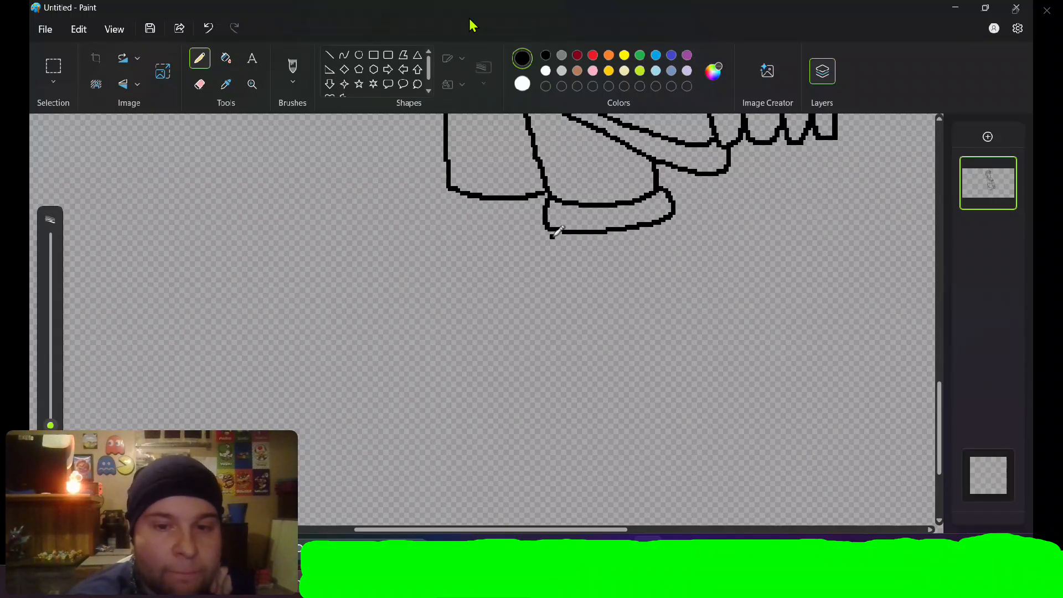
mouse_move(555, 234)
left_mouse_down()
mouse_move(580, 375)
mouse_move(648, 379)
mouse_move(688, 364)
mouse_move(674, 210)
left_mouse_up()
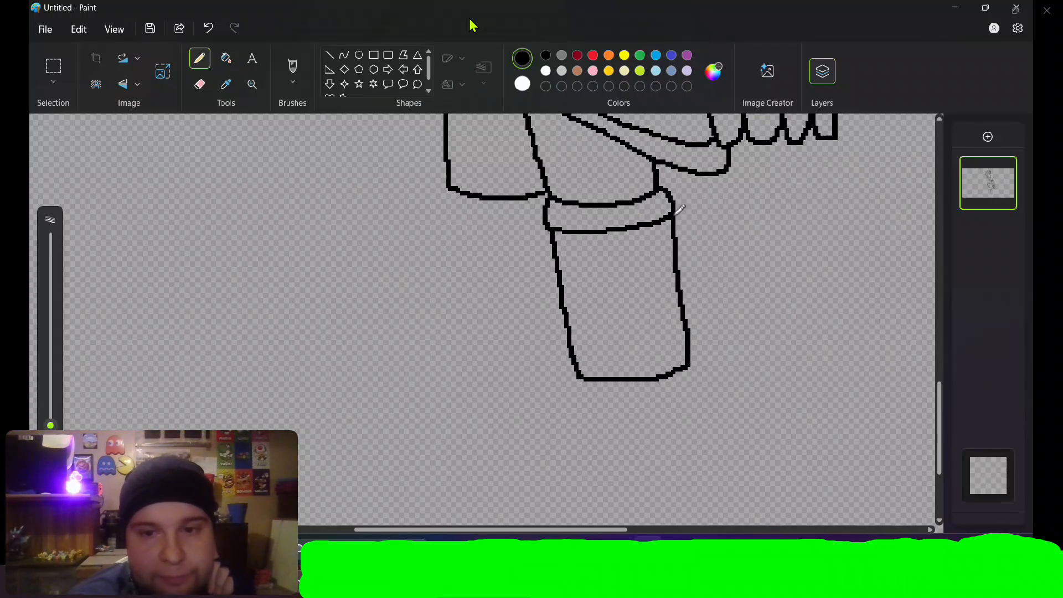
left_click(631, 286)
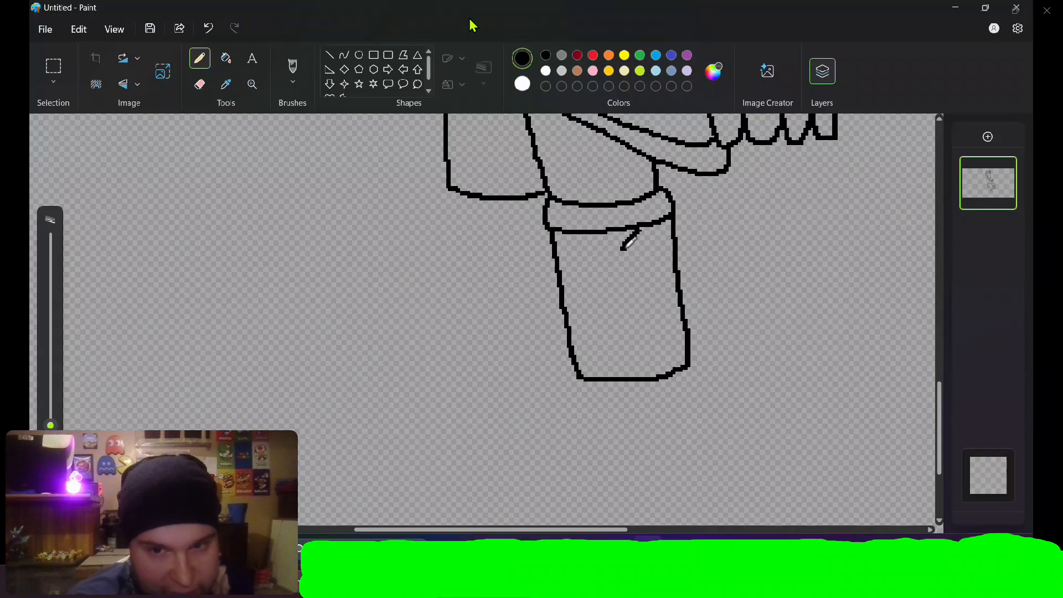
- Draw crossed wraps over the right lower leg, with three parallel diagonal lines in each direction
left_click_drag(633, 233, 575, 329)
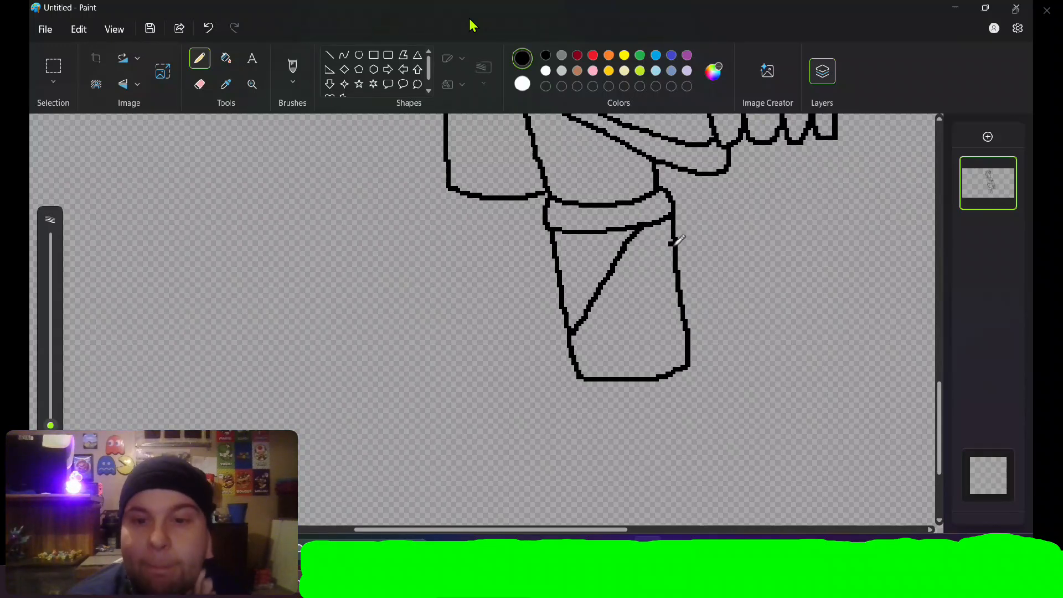
left_click_drag(674, 247, 589, 372)
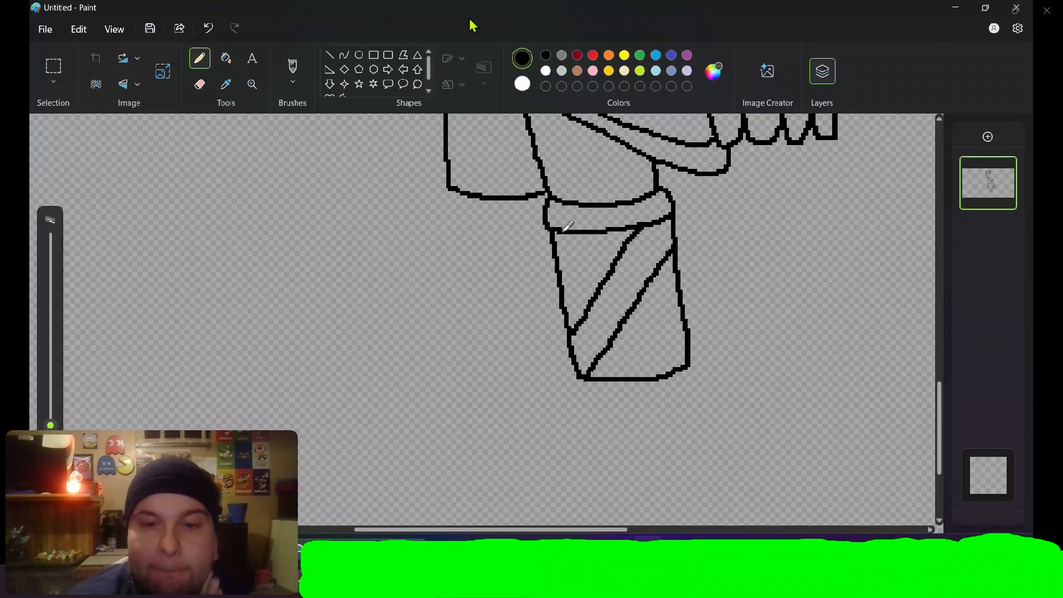
mouse_move(558, 229)
left_mouse_down()
mouse_move(617, 263)
mouse_move(688, 342)
left_mouse_up()
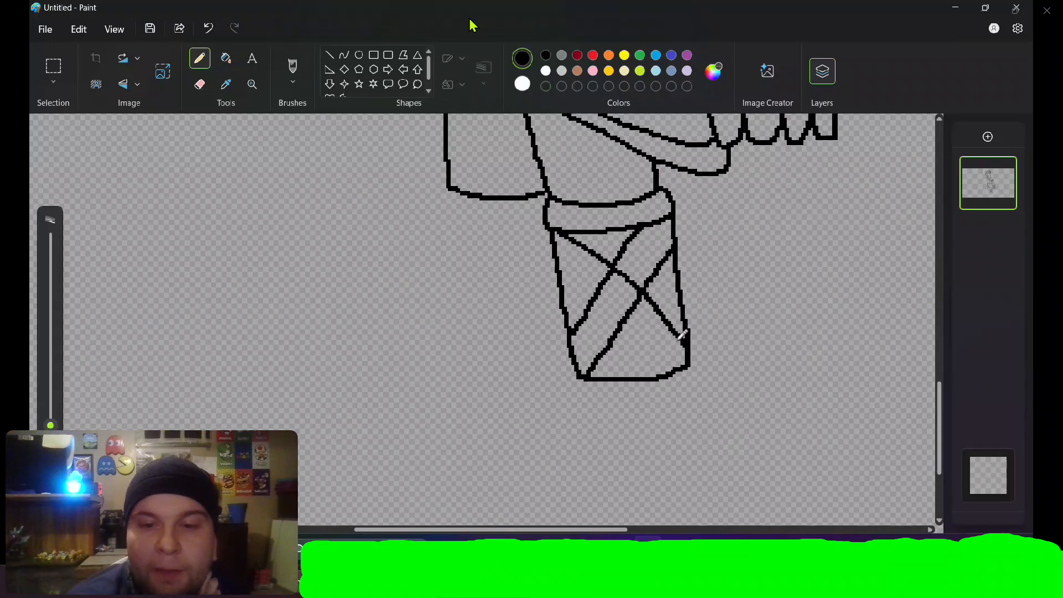
left_click_drag(559, 278, 669, 366)
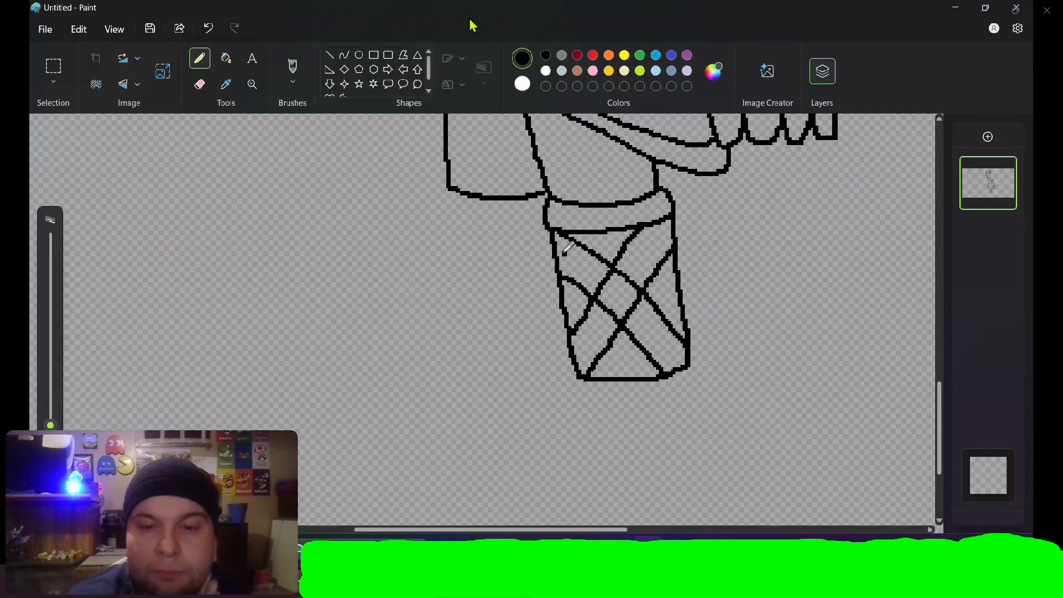
mouse_move(558, 252)
left_mouse_down()
mouse_move(621, 292)
mouse_move(682, 366)
left_mouse_up()
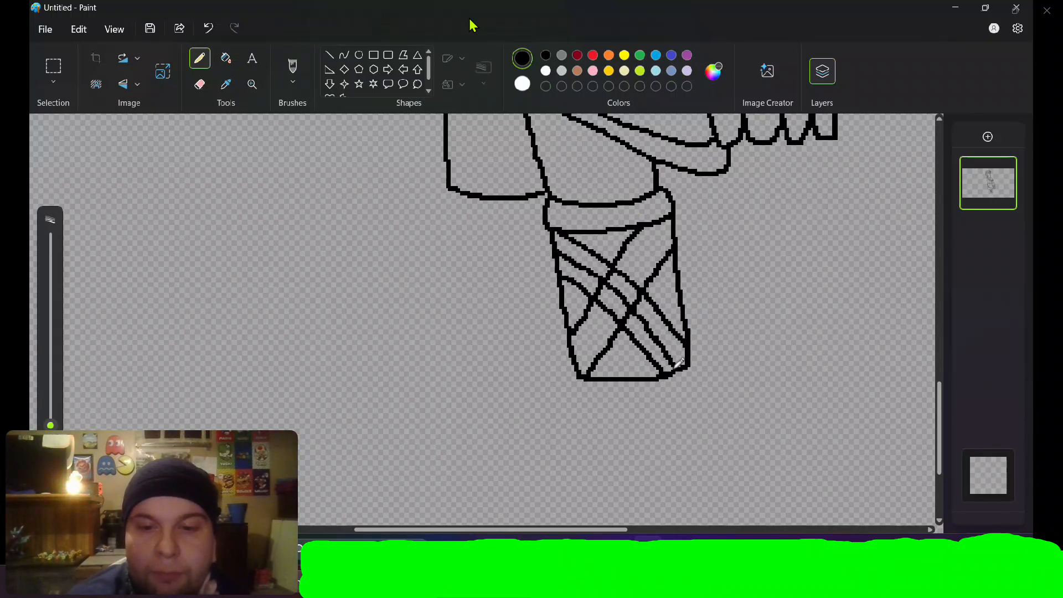
left_click_drag(580, 351, 672, 226)
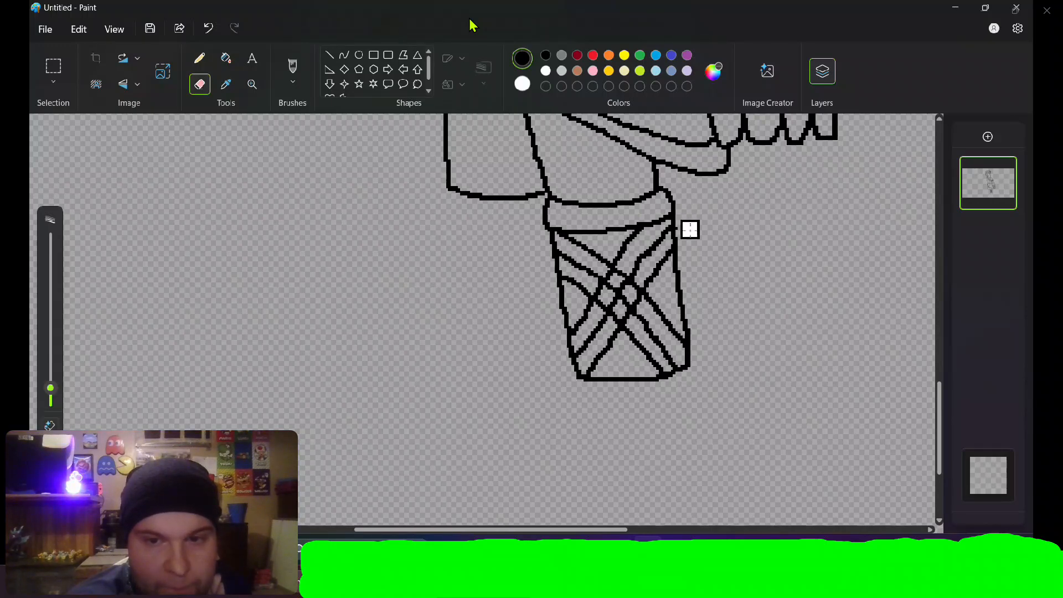
- Draw the left leg's cuff and lower leg with the pencil, crossed by three parallel diagonal lines in each direction
key("p")
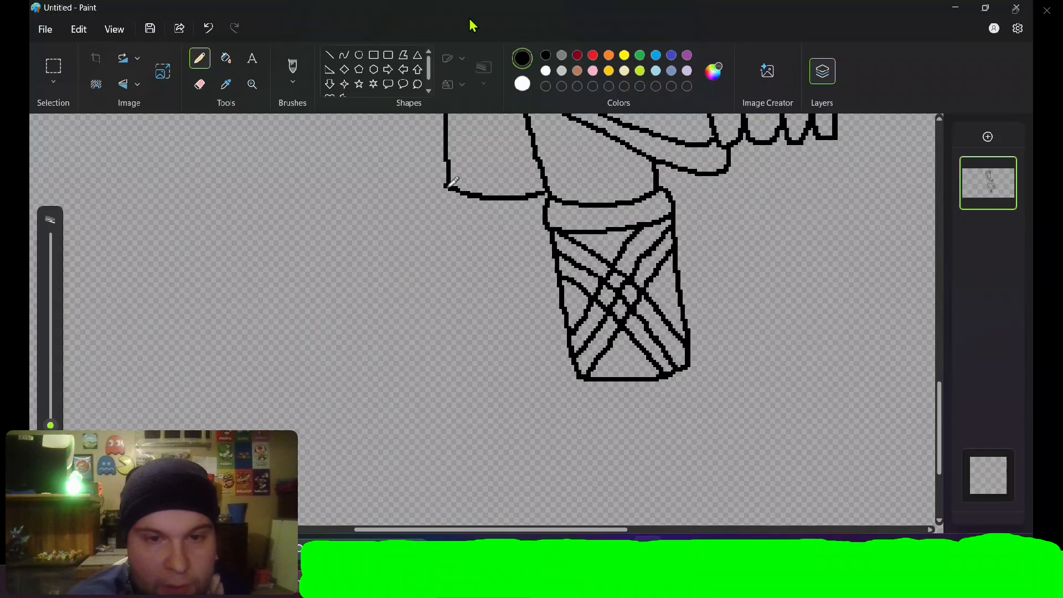
mouse_move(447, 187)
left_mouse_down()
mouse_move(495, 220)
mouse_move(546, 217)
mouse_move(471, 230)
mouse_move(450, 209)
mouse_move(460, 348)
mouse_move(558, 351)
mouse_move(564, 311)
left_mouse_up()
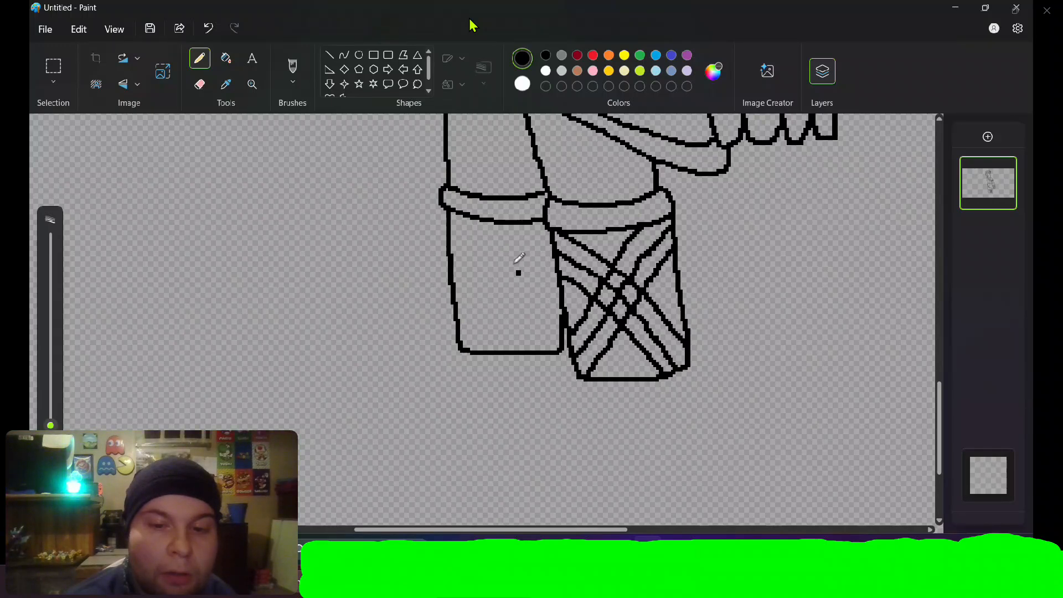
left_click_drag(531, 221, 455, 291)
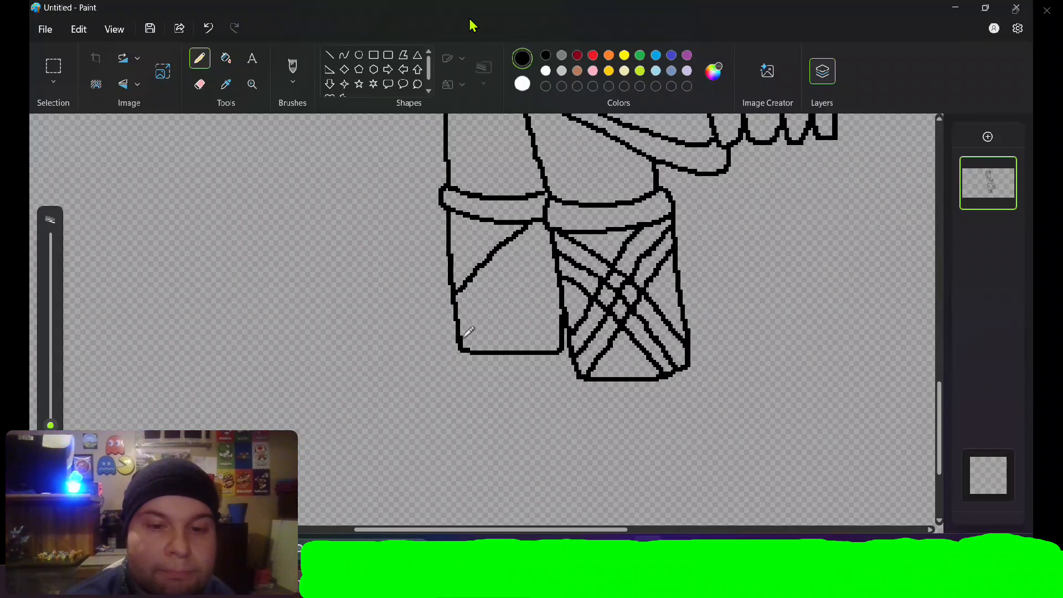
left_click_drag(465, 335, 555, 237)
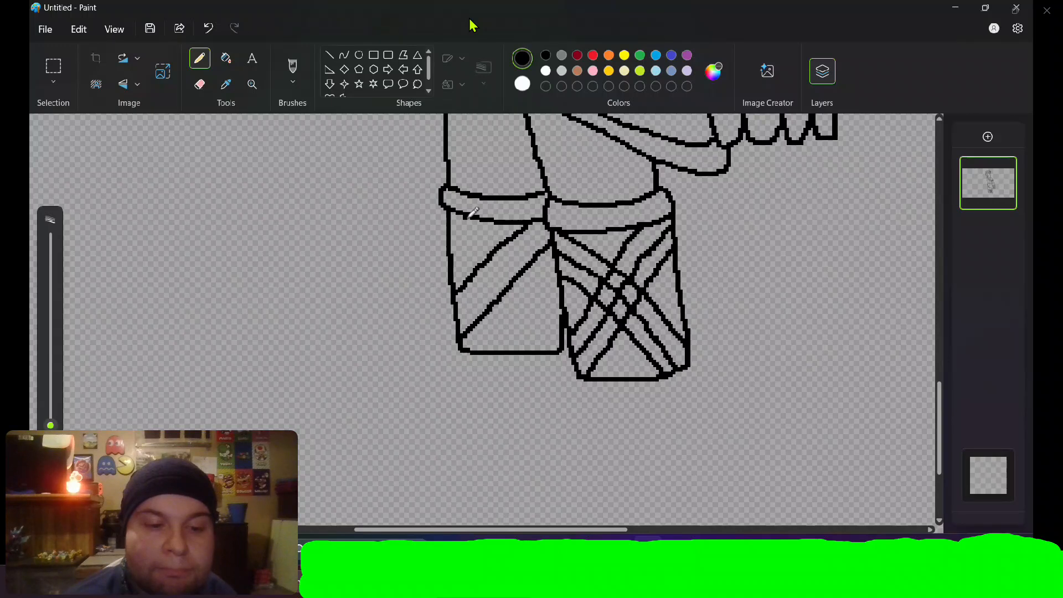
left_click_drag(467, 214, 563, 325)
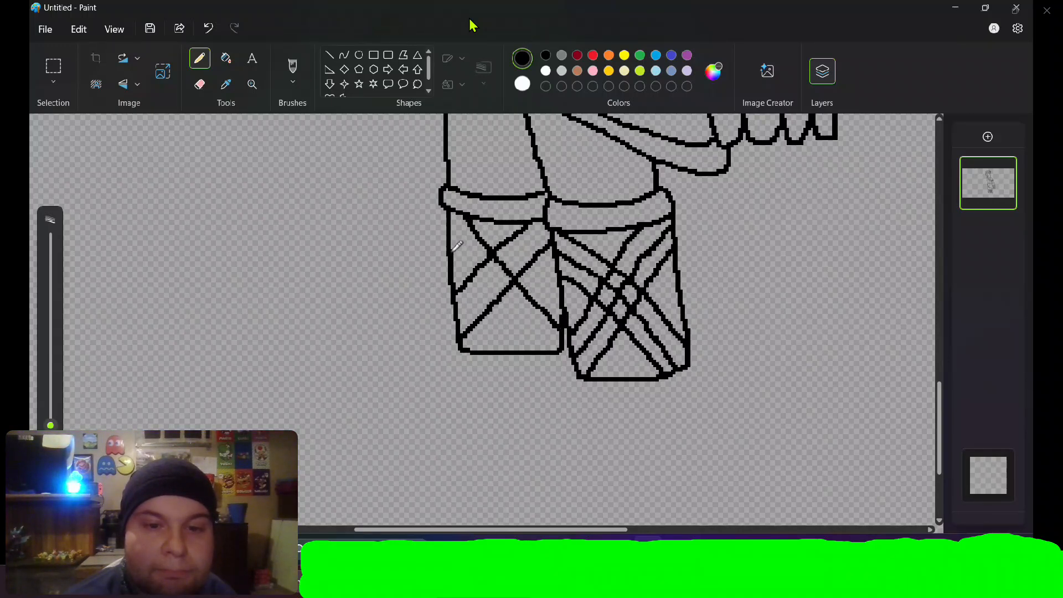
left_click_drag(453, 252, 532, 348)
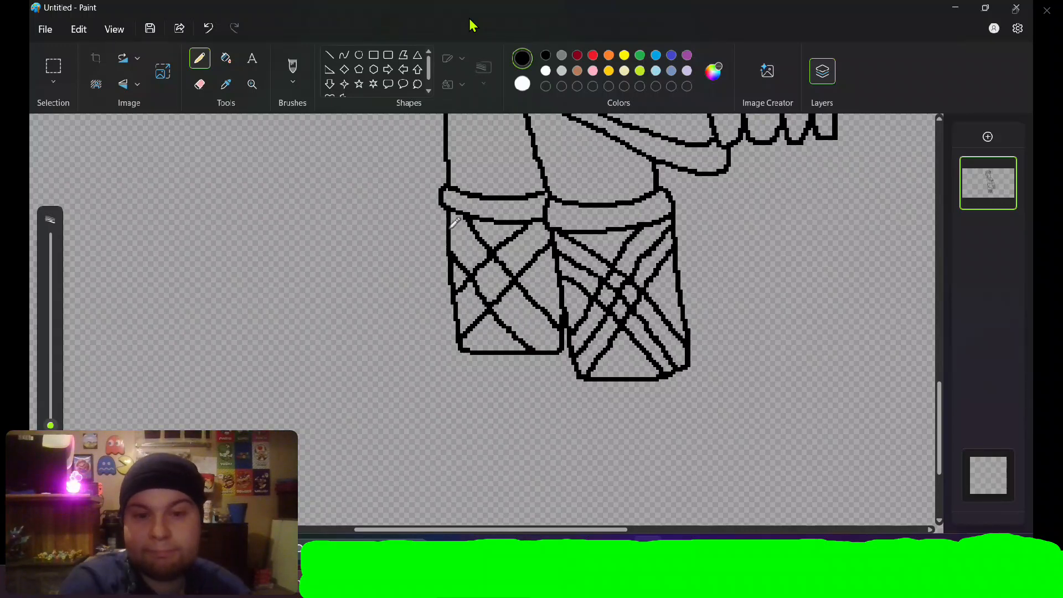
left_click_drag(454, 223, 559, 344)
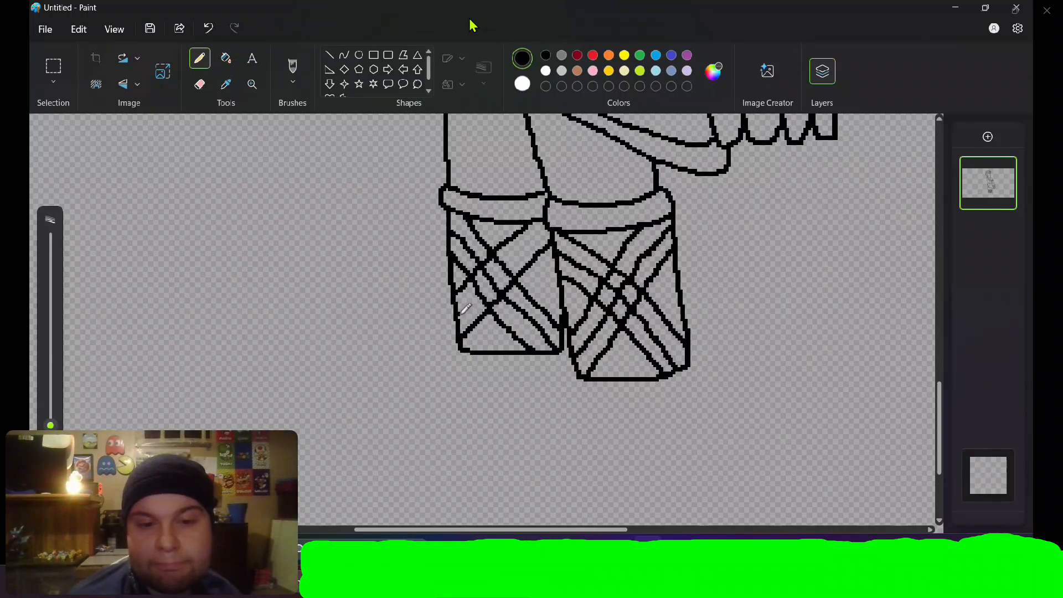
left_click_drag(461, 312, 527, 246)
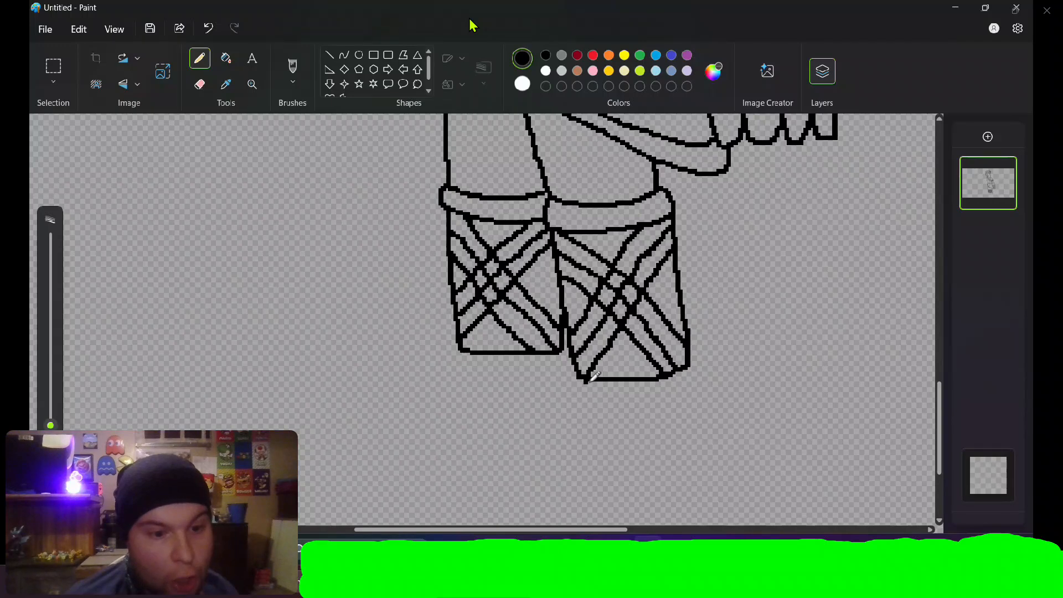
- Draw a thin ankle strip under each lower leg, and the right foot's sloping front with curled toes under an arched strap edge
left_click_drag(590, 381, 637, 390)
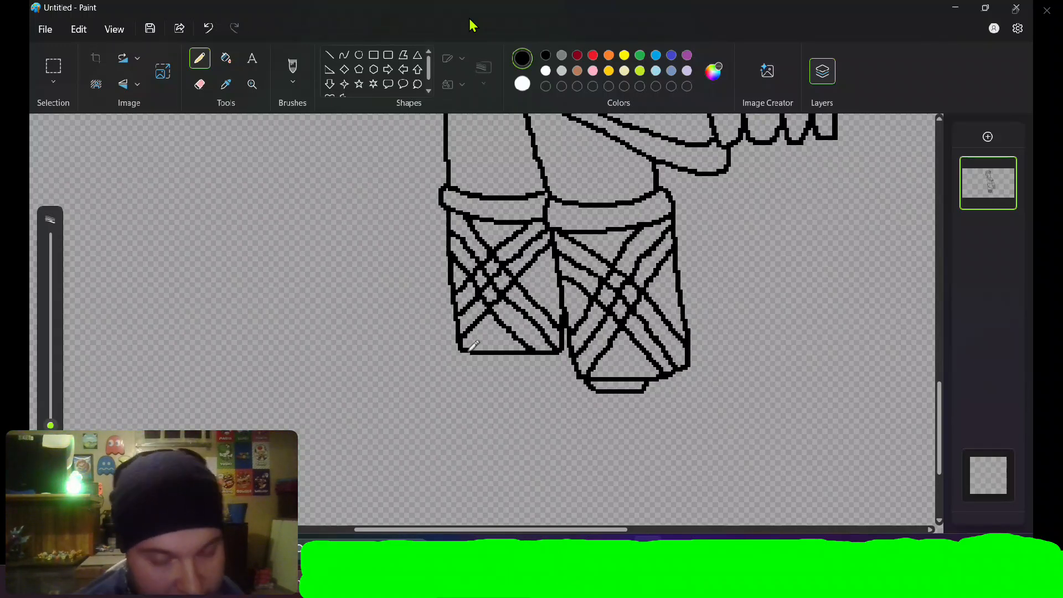
left_click_drag(472, 351, 519, 360)
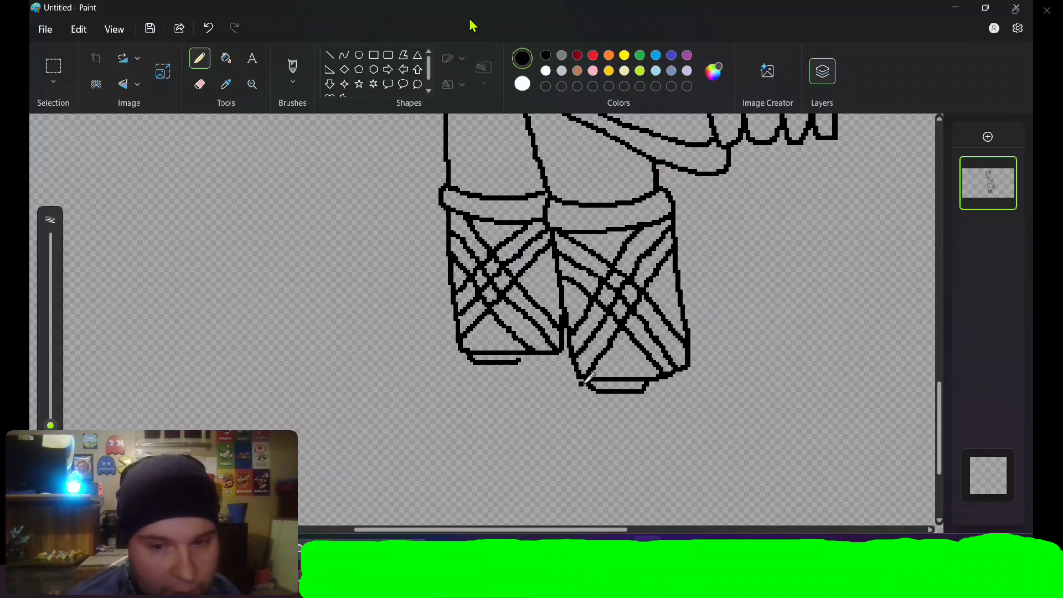
mouse_move(582, 382)
left_mouse_down()
mouse_move(491, 424)
mouse_move(504, 441)
left_mouse_up()
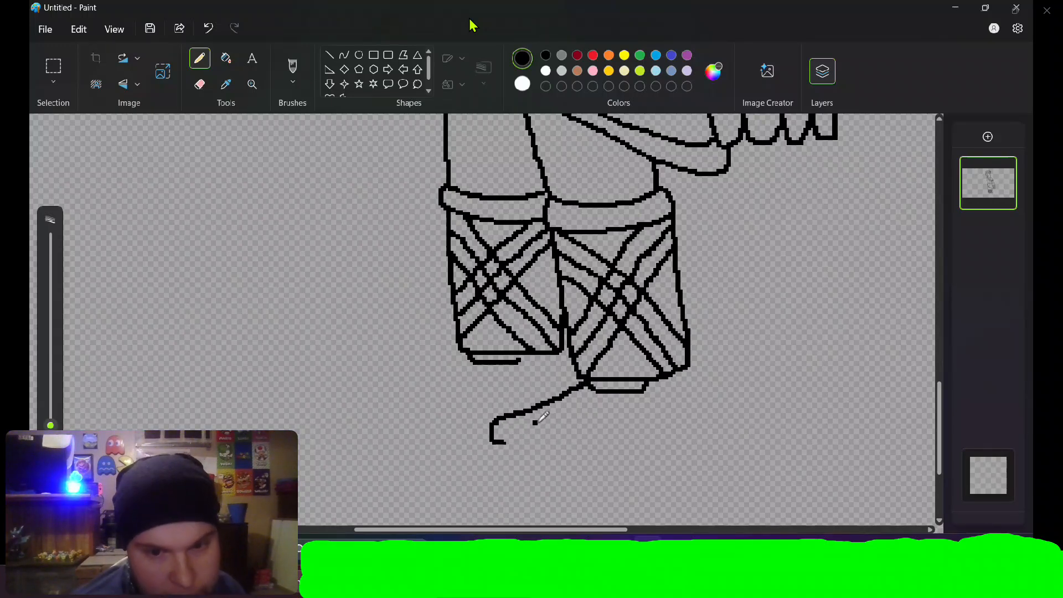
mouse_move(534, 423)
left_mouse_down()
mouse_move(521, 436)
mouse_move(529, 443)
mouse_move(542, 430)
mouse_move(551, 440)
mouse_move(563, 431)
mouse_move(600, 442)
left_mouse_up()
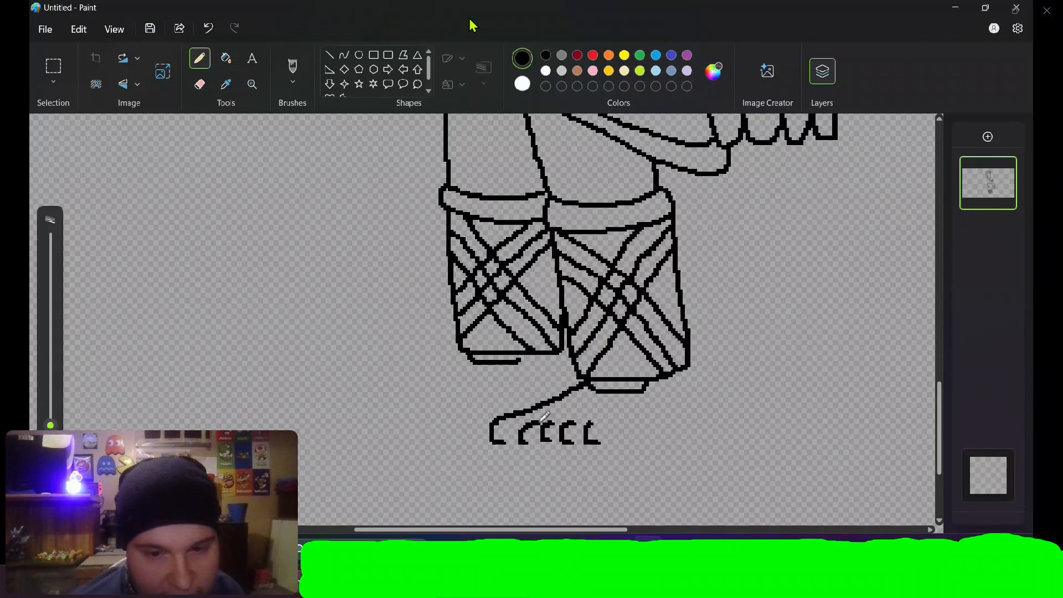
left_click_drag(544, 414, 619, 390)
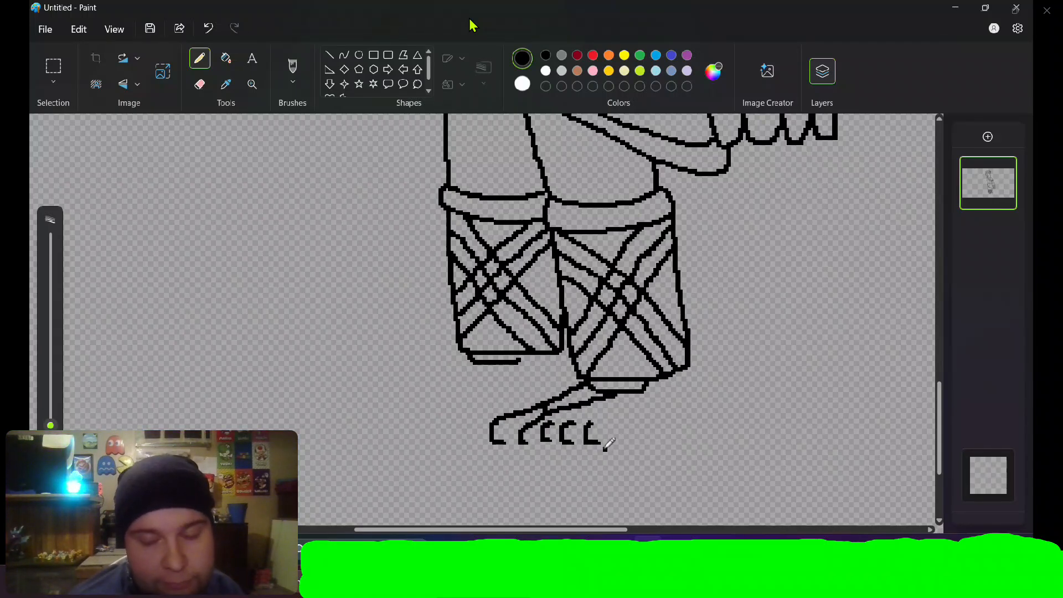
left_click_drag(606, 442, 599, 413)
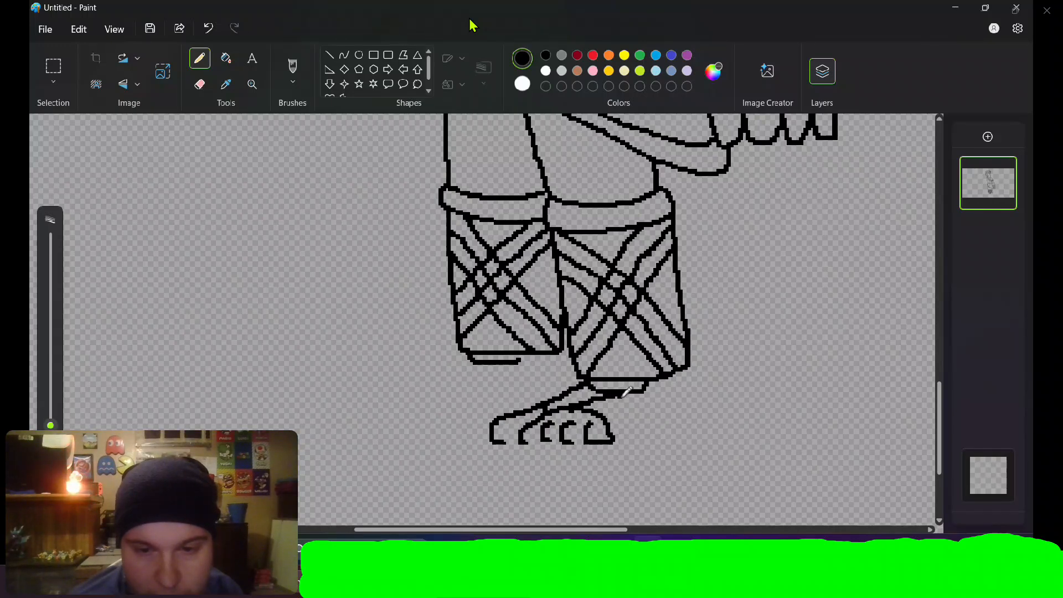
- Complete the right sandal with a curved side opening, a long flat sole rising toward the heel, the heel's back edge and closed toe bases
mouse_move(617, 392)
left_mouse_down()
mouse_move(657, 419)
mouse_move(659, 435)
mouse_move(616, 444)
left_mouse_up()
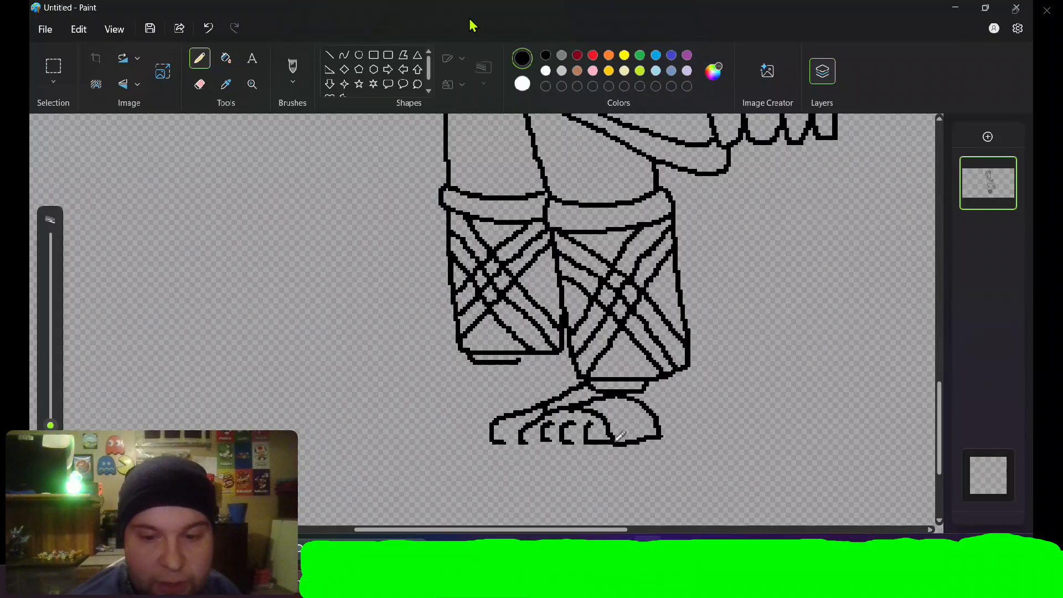
key("ctrl+z")
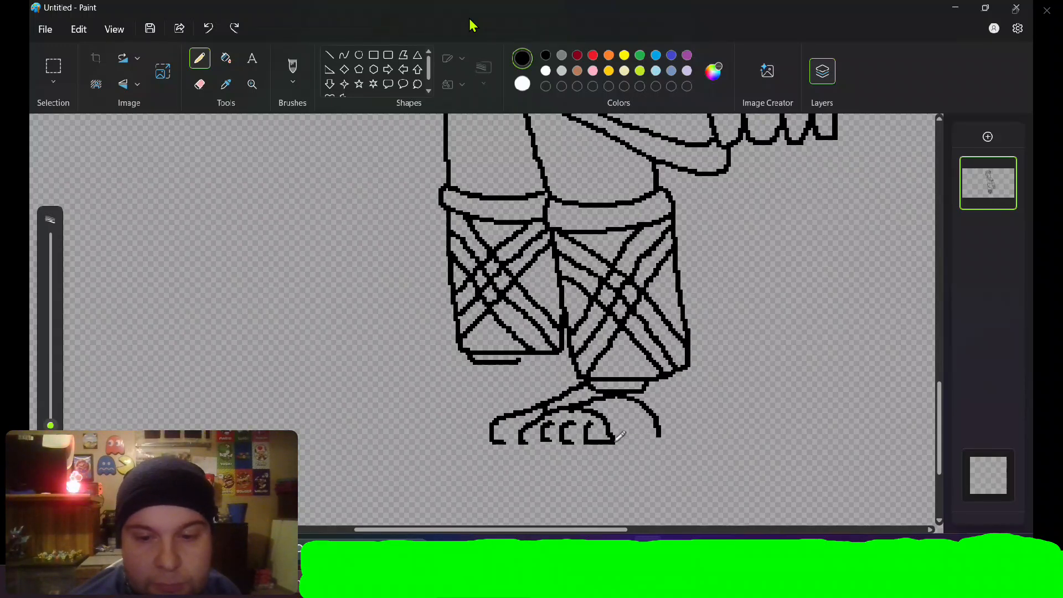
left_click_drag(616, 440, 659, 427)
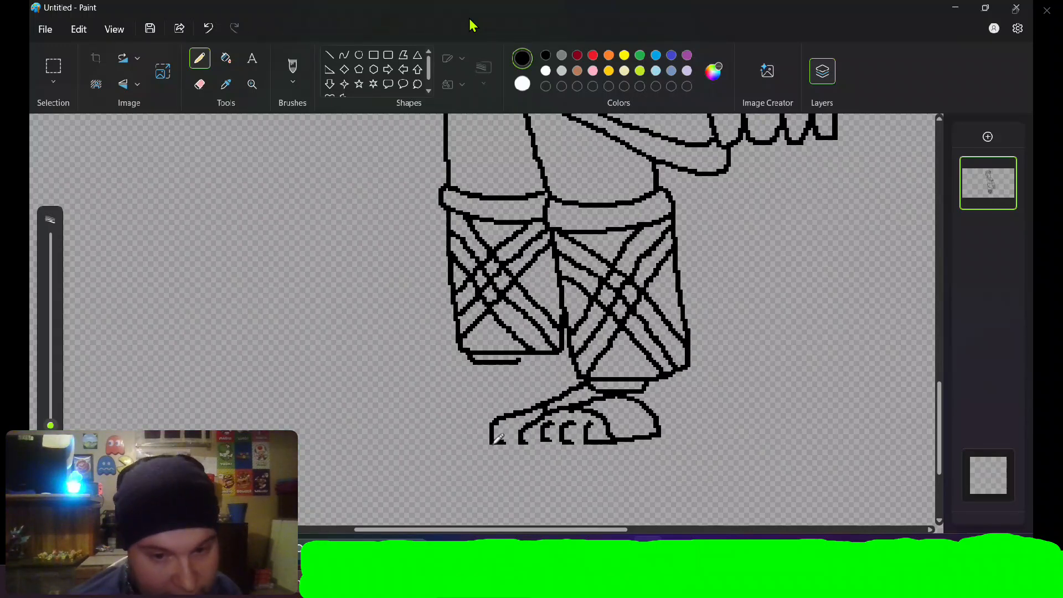
mouse_move(488, 441)
left_mouse_down()
mouse_move(508, 455)
mouse_move(633, 455)
mouse_move(729, 431)
mouse_move(716, 419)
mouse_move(674, 427)
left_mouse_up()
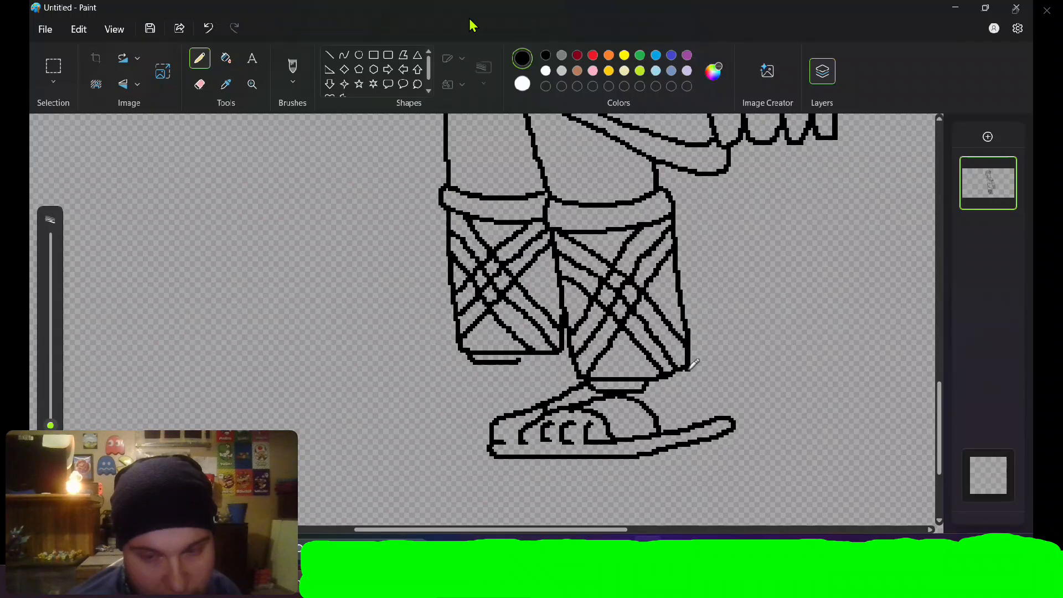
left_click_drag(692, 366, 723, 414)
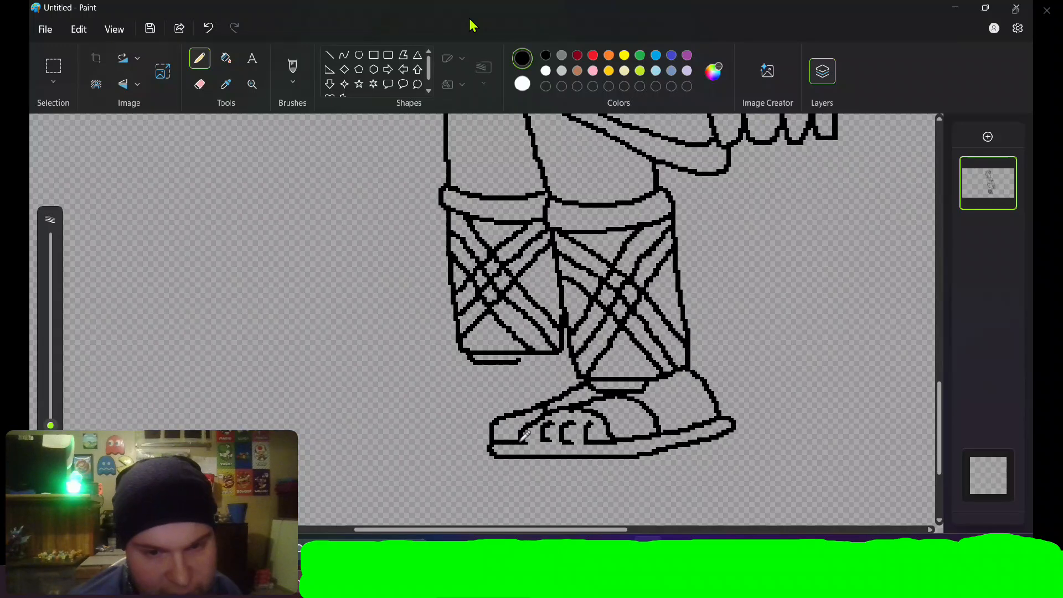
left_click_drag(520, 441, 564, 438)
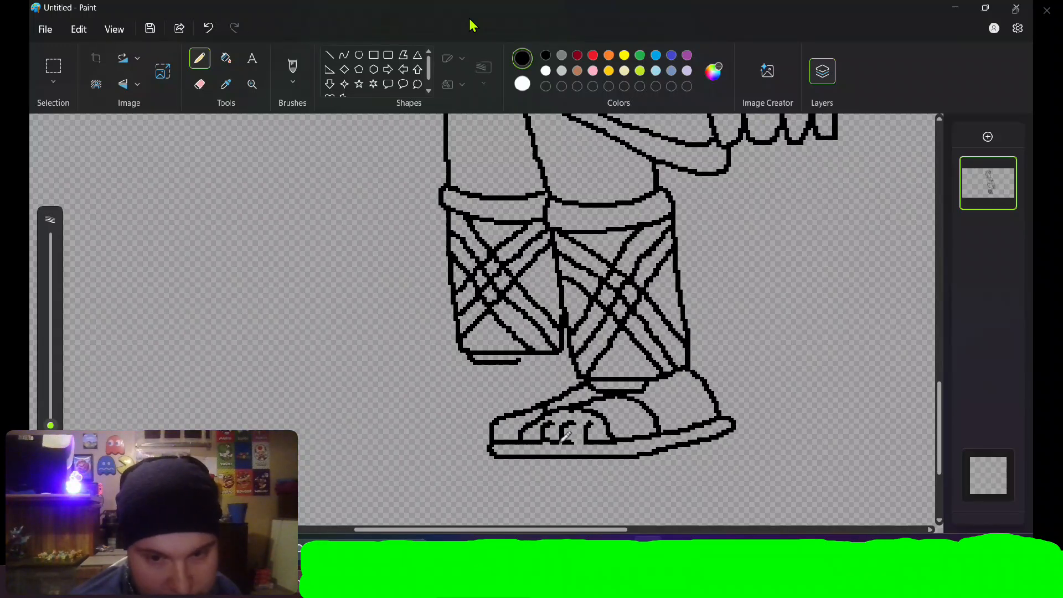
left_click_drag(564, 440, 578, 441)
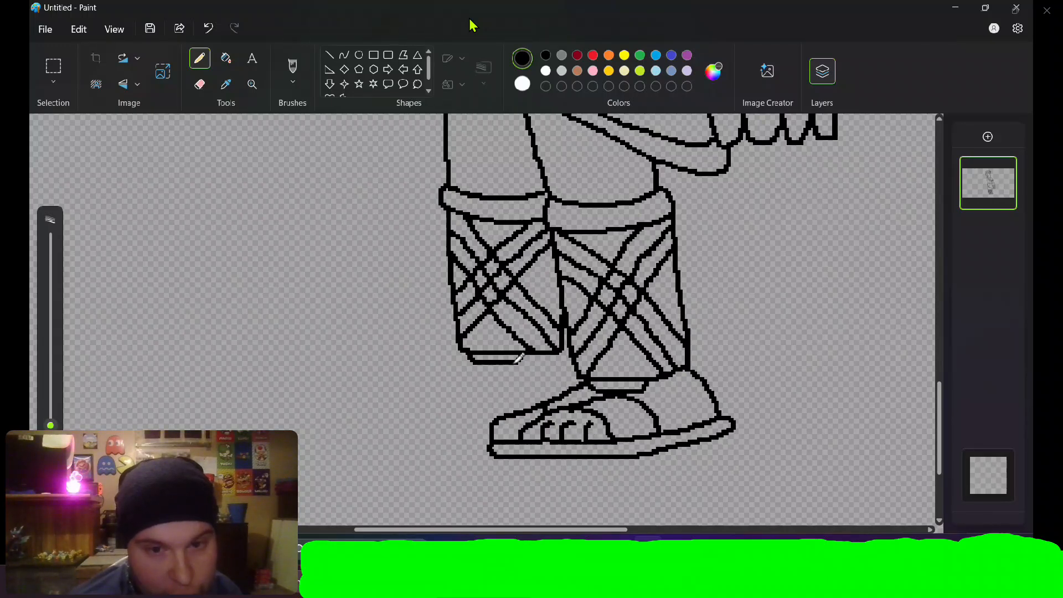
- Draw the left foot's sloping top from the ankle, four small toe curves, the lower side edge and a curved strap line up to the ankle
mouse_move(520, 358)
left_mouse_down()
mouse_move(485, 377)
mouse_move(454, 365)
mouse_move(370, 399)
mouse_move(440, 400)
mouse_move(431, 411)
mouse_move(459, 397)
mouse_move(447, 410)
mouse_move(470, 417)
mouse_move(492, 410)
mouse_move(453, 401)
mouse_move(466, 416)
mouse_move(536, 404)
left_mouse_up()
left_click(460, 401)
key("ctrl+z")
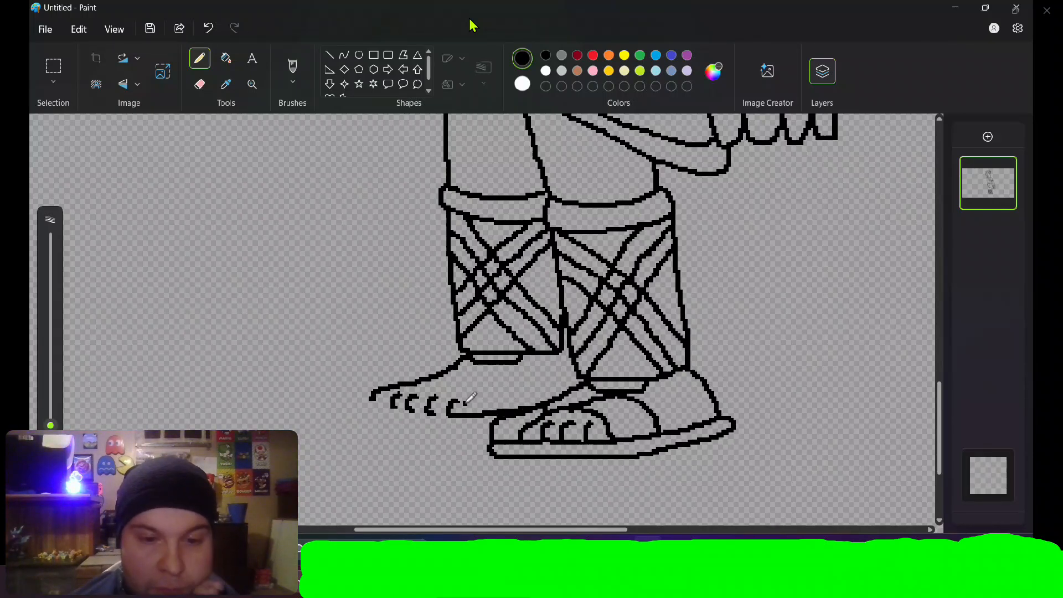
left_click_drag(462, 398, 474, 390)
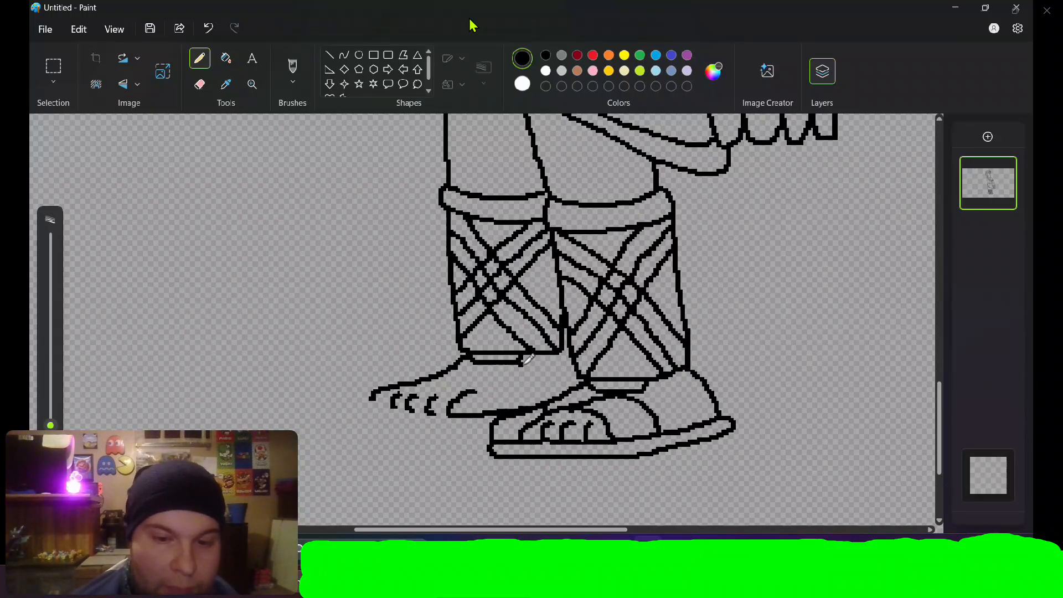
left_click_drag(520, 359, 476, 392)
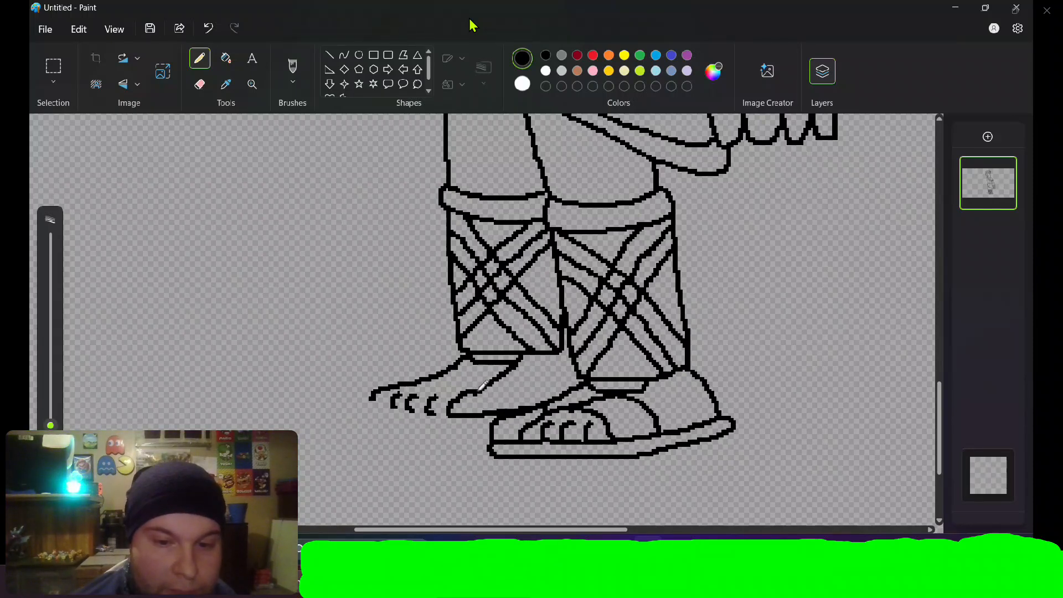
key("ctrl+z")
left_click_drag(479, 389, 523, 360)
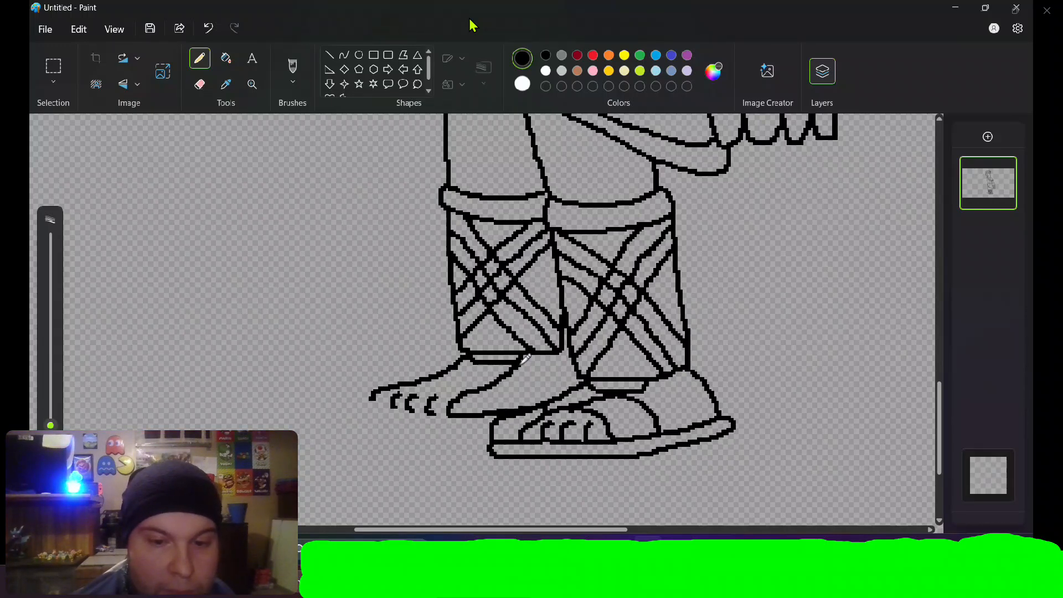
- Add the left sandal's straps with the pencil: an ankle strap edge, an arch behind the toes, a curved side opening and the heel's back edge
mouse_move(523, 359)
left_mouse_down()
mouse_move(490, 397)
mouse_move(467, 392)
mouse_move(479, 359)
left_mouse_up()
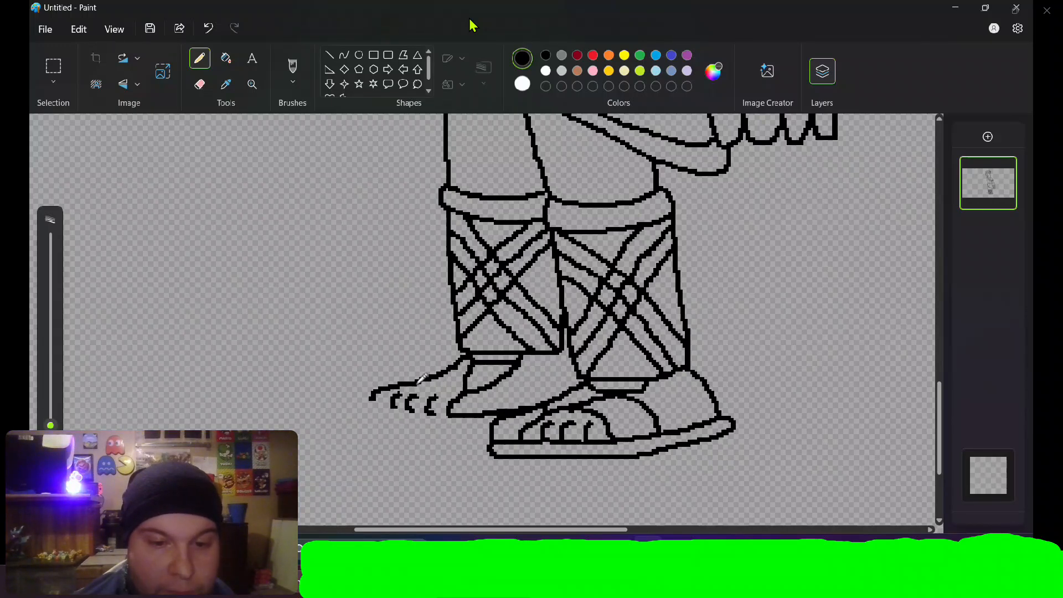
mouse_move(422, 378)
left_mouse_down()
mouse_move(476, 386)
mouse_move(513, 409)
left_mouse_up()
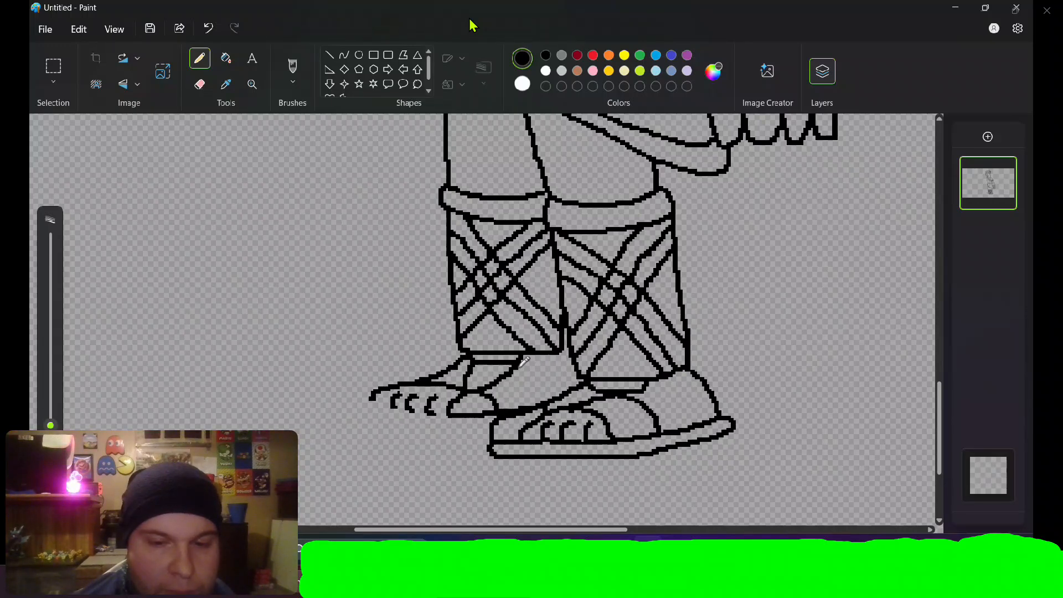
left_click_drag(521, 365, 559, 390)
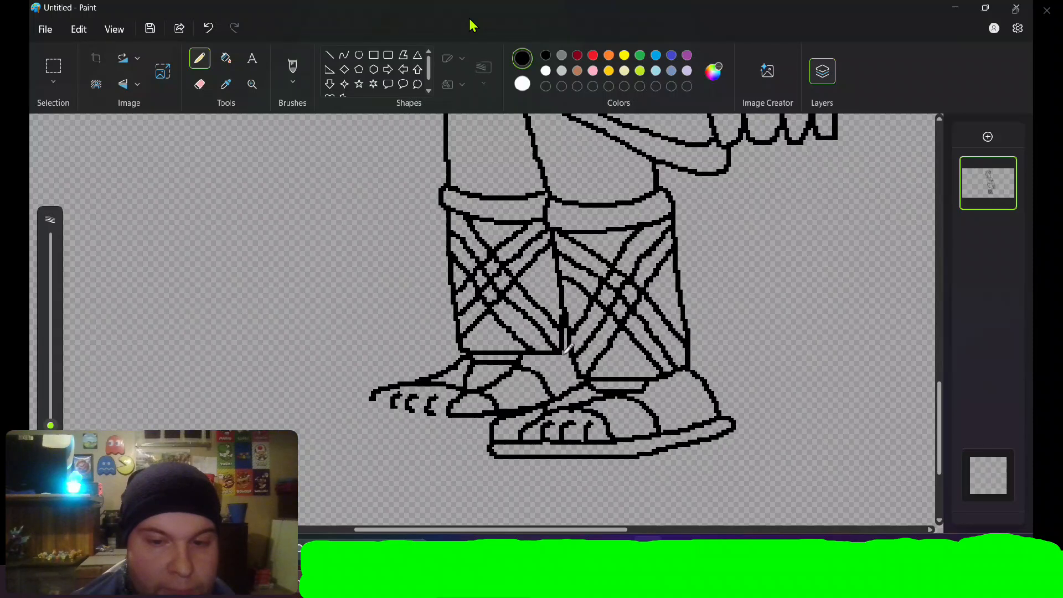
left_click_drag(565, 351, 575, 382)
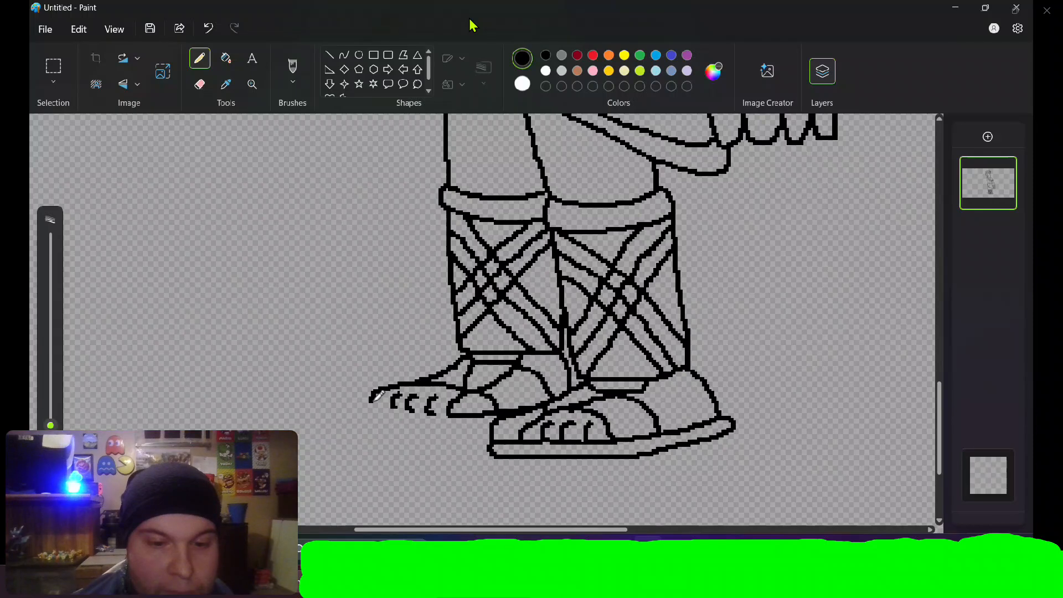
- Close the bases of the left foot's toes and draw a long flat sole beneath them that meets the right sandal
mouse_move(377, 395)
left_mouse_down()
mouse_move(389, 407)
mouse_move(422, 408)
left_mouse_up()
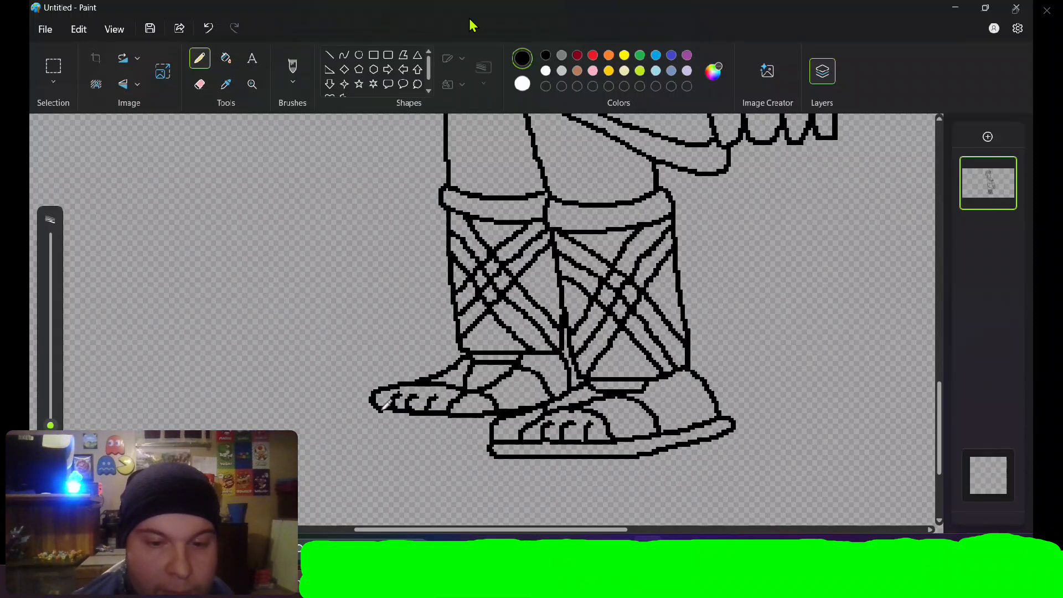
mouse_move(371, 405)
left_mouse_down()
mouse_move(394, 425)
mouse_move(498, 420)
left_mouse_up()
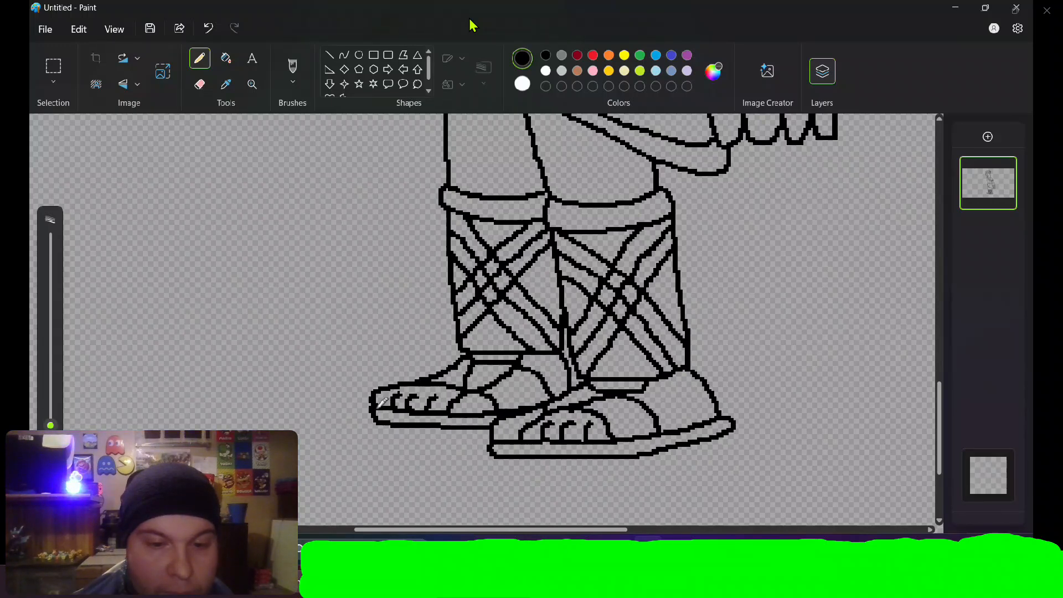
key("e")
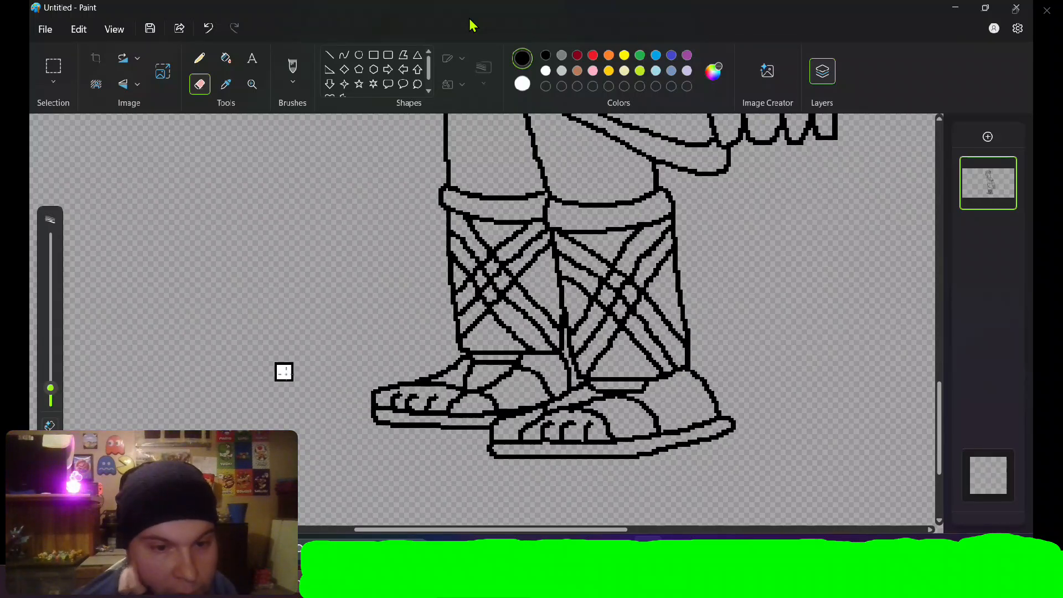
key("p")
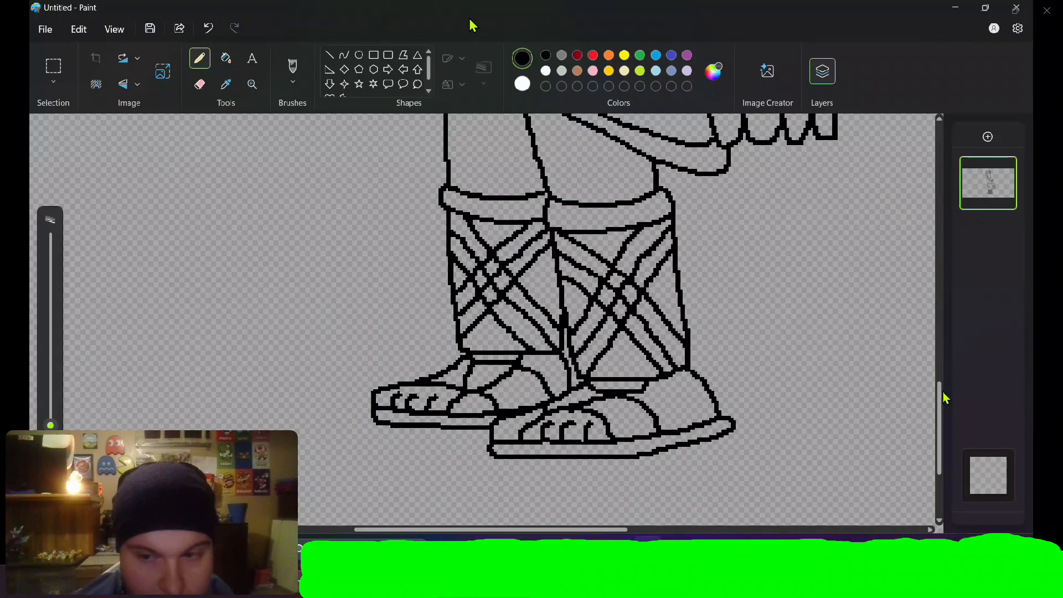
- Draw the left arm's wide curved sleeve from the shoulder to a squared elbow end, and a small scarf fold beside the shoulder knot
left_click_drag(939, 397, 842, 240)
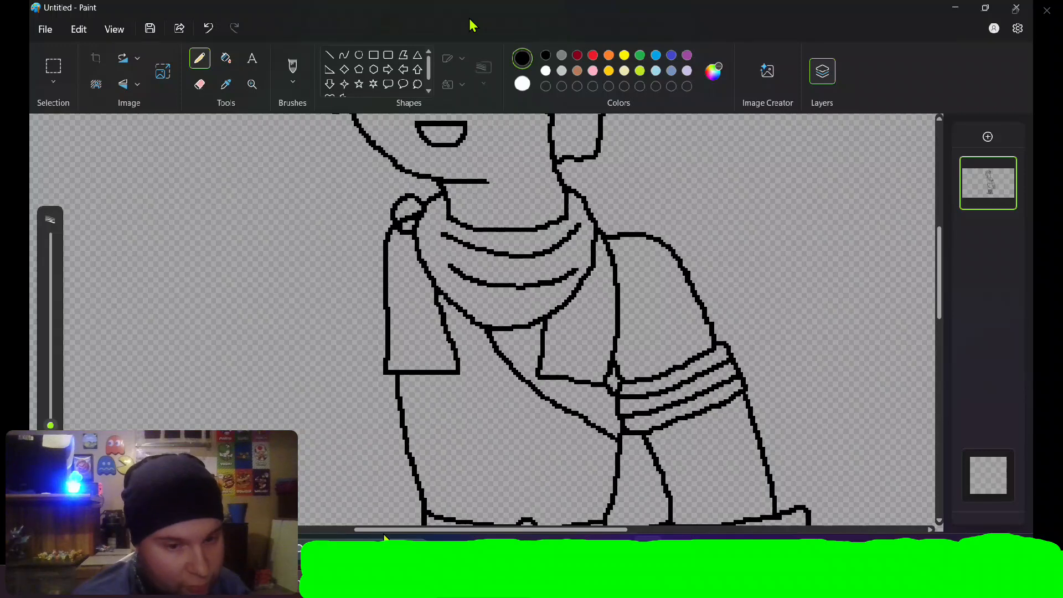
left_click_drag(386, 532, 335, 527)
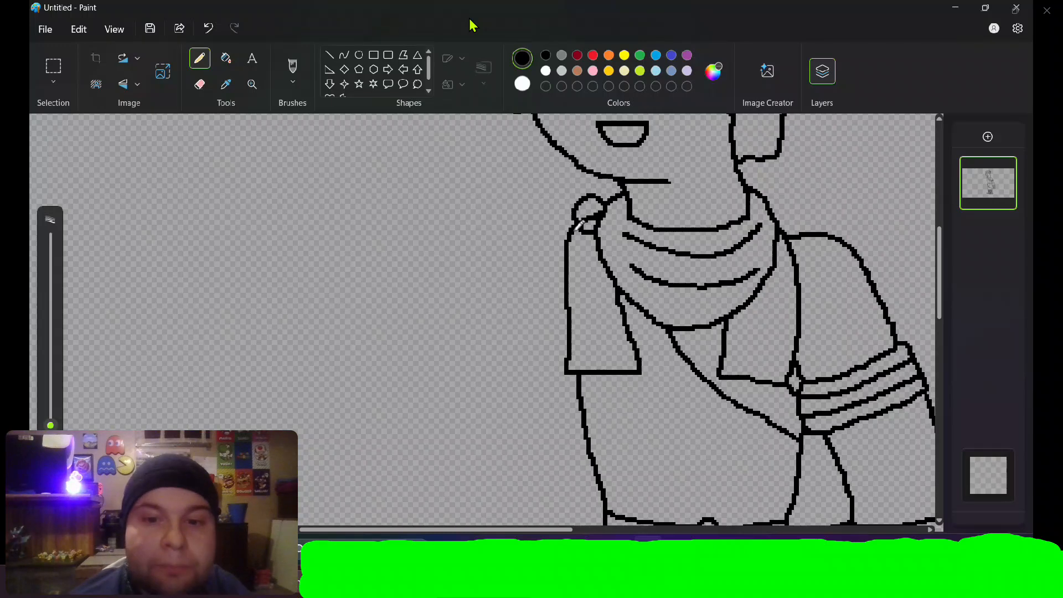
mouse_move(577, 226)
left_mouse_down()
mouse_move(513, 273)
mouse_move(474, 407)
mouse_move(457, 410)
mouse_move(463, 495)
mouse_move(539, 489)
mouse_move(579, 383)
left_mouse_up()
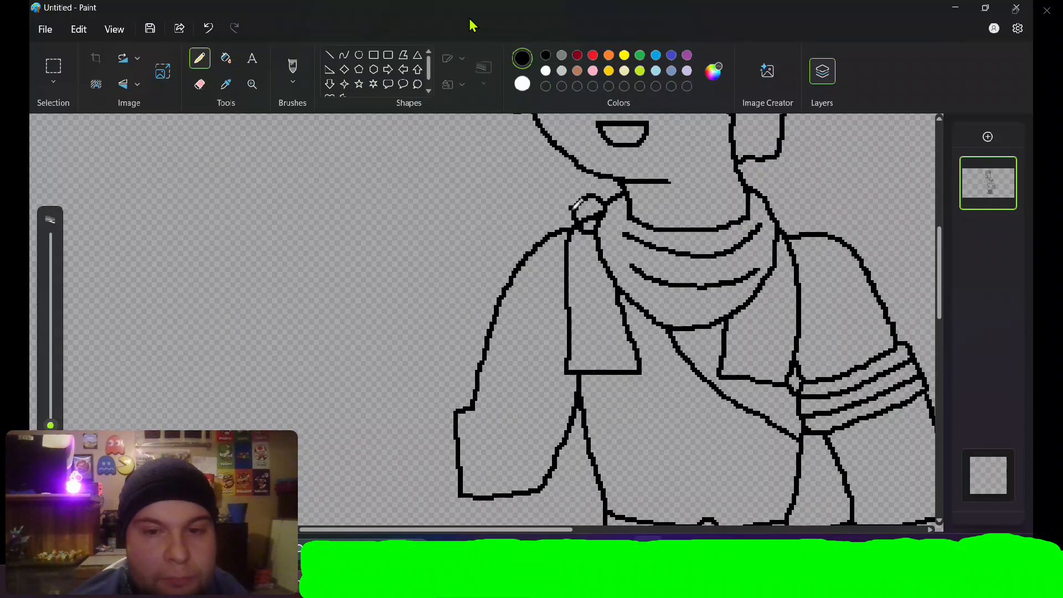
left_click_drag(575, 207, 547, 231)
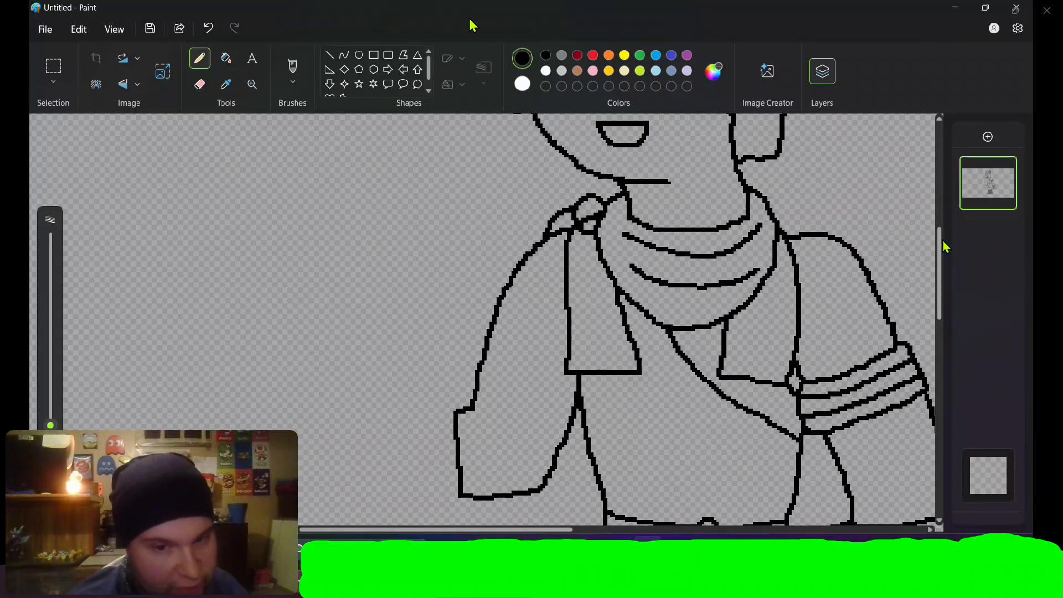
- Draw the left forearm as a straight-sided section extending outward between a narrow upright band at the elbow and another at the wrist
left_click_drag(943, 243, 942, 264)
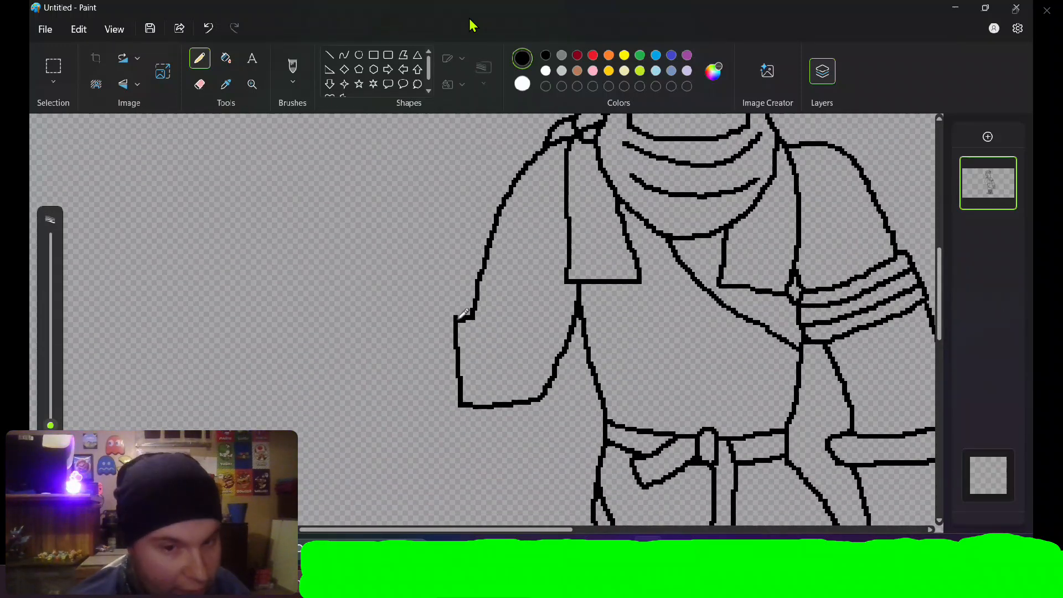
mouse_move(457, 317)
left_mouse_down()
mouse_move(432, 306)
mouse_move(448, 429)
mouse_move(463, 430)
mouse_move(463, 408)
left_mouse_up()
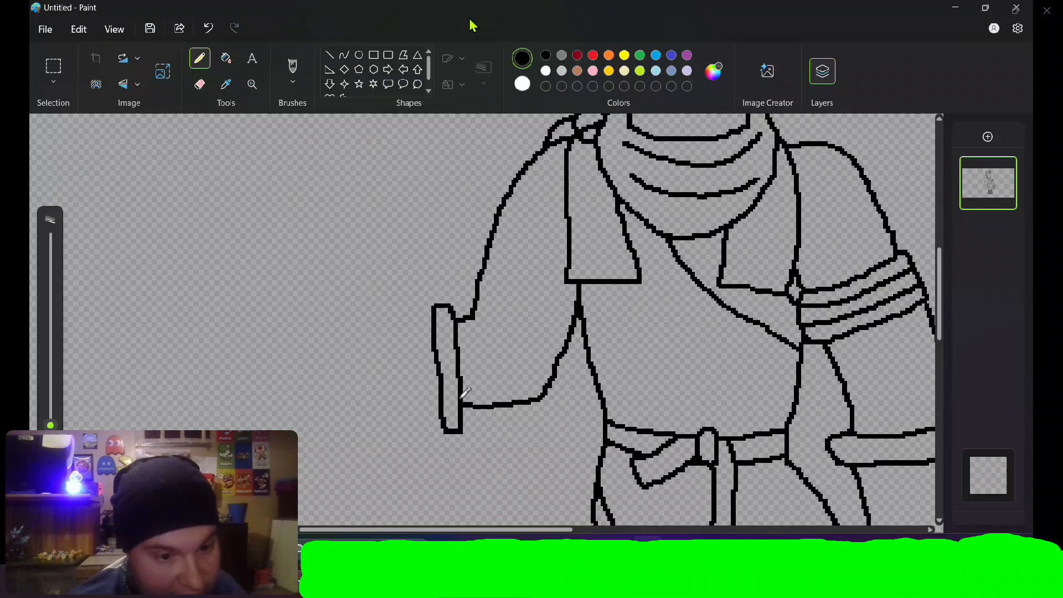
mouse_move(424, 327)
left_mouse_down()
mouse_move(331, 334)
mouse_move(339, 410)
mouse_move(362, 423)
mouse_move(436, 410)
left_mouse_up()
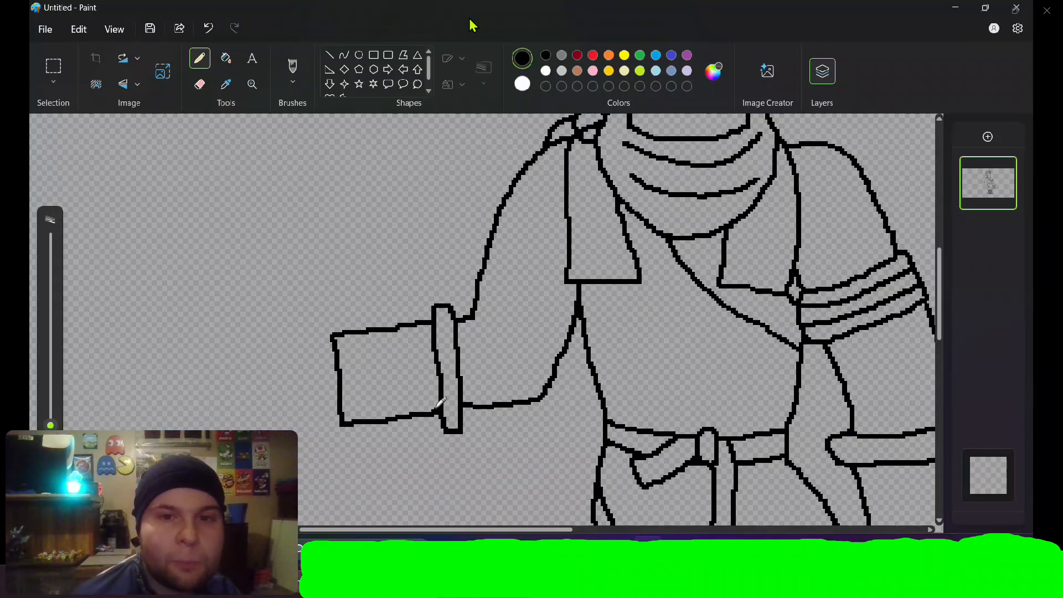
mouse_move(332, 333)
left_mouse_down()
mouse_move(328, 314)
mouse_move(313, 316)
mouse_move(320, 430)
mouse_move(338, 439)
mouse_move(347, 429)
left_mouse_up()
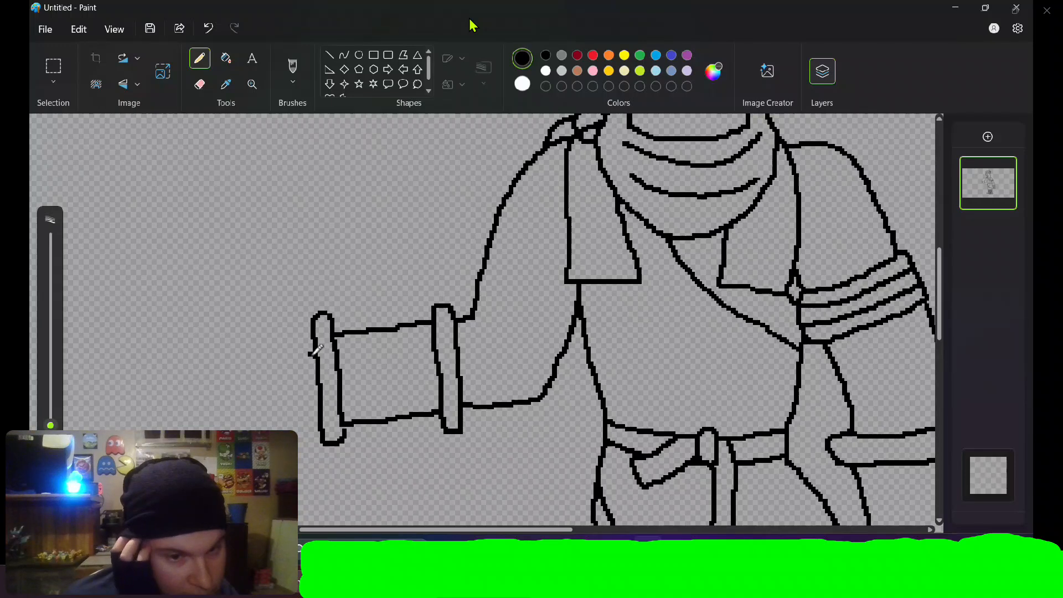
- Draw the left hand as a fist with a curled thumb, four stacked fingers, palm creases and a lower edge joining the wrist band
mouse_move(311, 348)
left_mouse_down()
mouse_move(272, 335)
mouse_move(254, 364)
mouse_move(261, 415)
mouse_move(281, 408)
mouse_move(283, 375)
left_mouse_up()
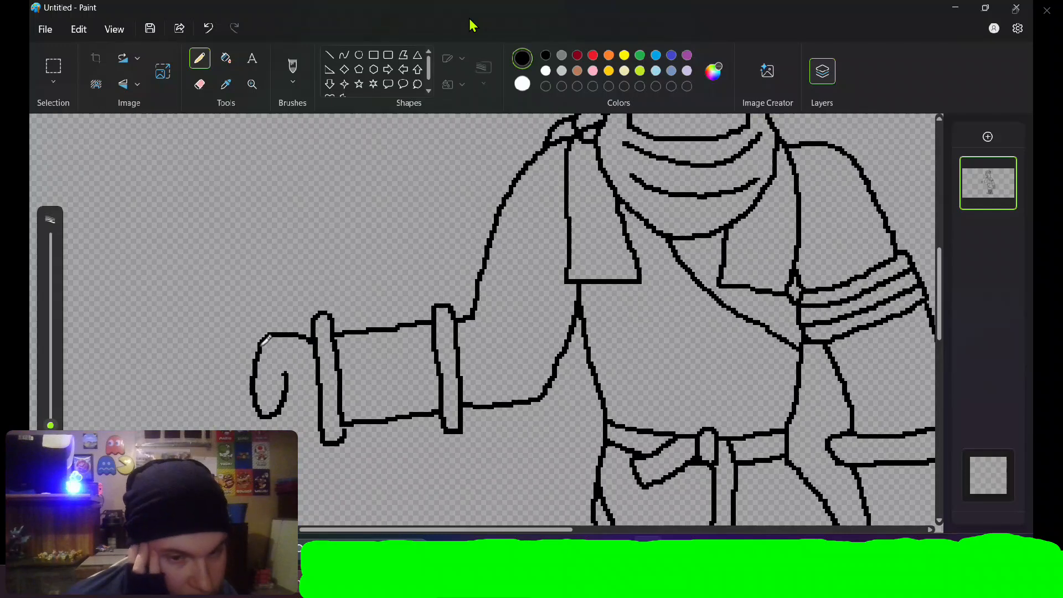
mouse_move(268, 338)
left_mouse_down()
mouse_move(244, 334)
mouse_move(225, 357)
mouse_move(258, 364)
left_mouse_up()
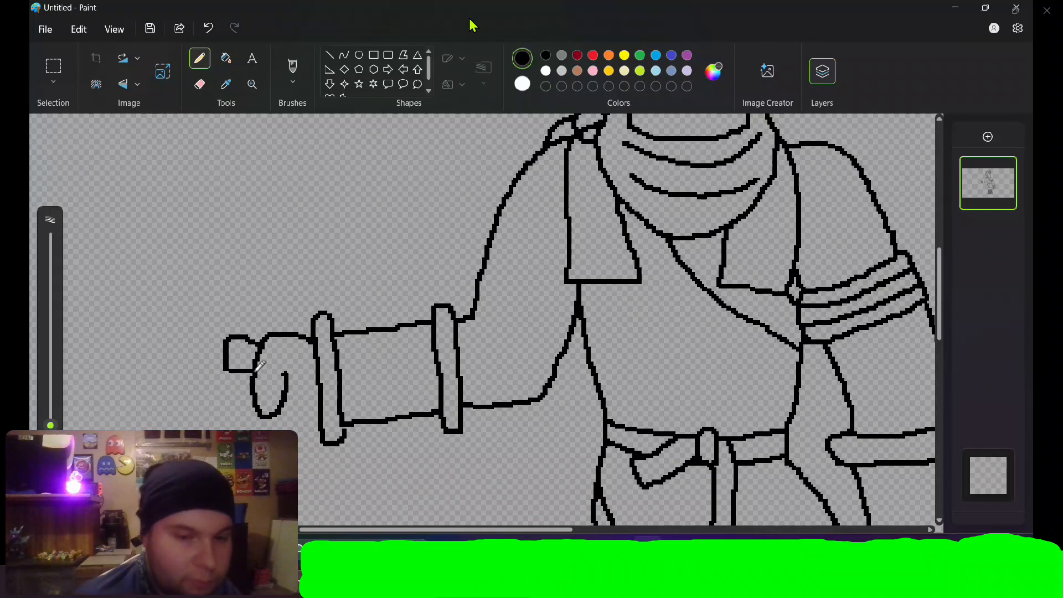
mouse_move(235, 363)
left_mouse_down()
mouse_move(215, 388)
mouse_move(254, 392)
mouse_move(220, 400)
mouse_move(231, 419)
mouse_move(264, 412)
left_mouse_up()
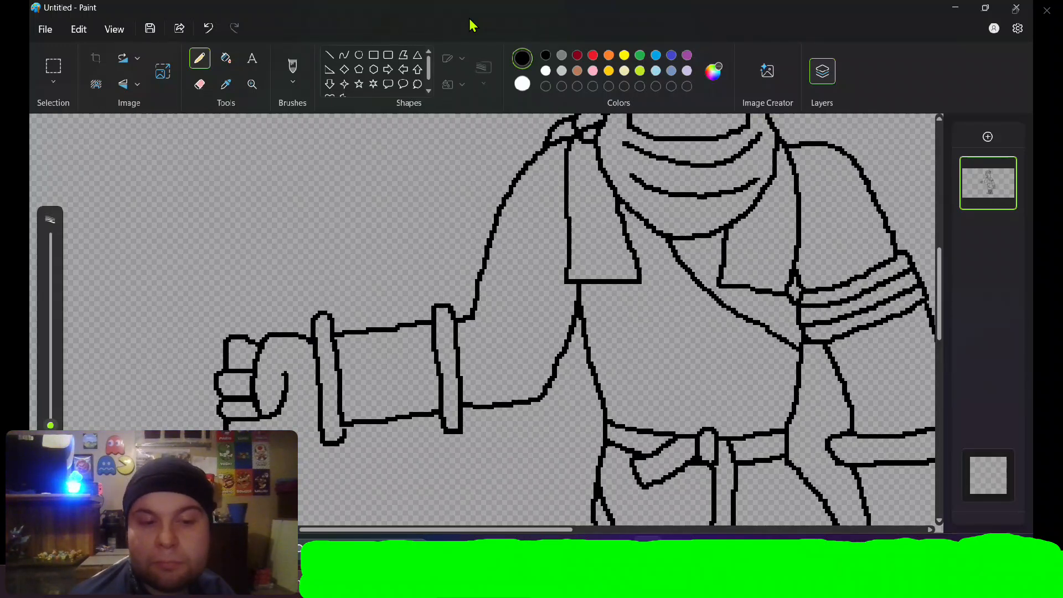
left_click_drag(287, 428, 279, 416)
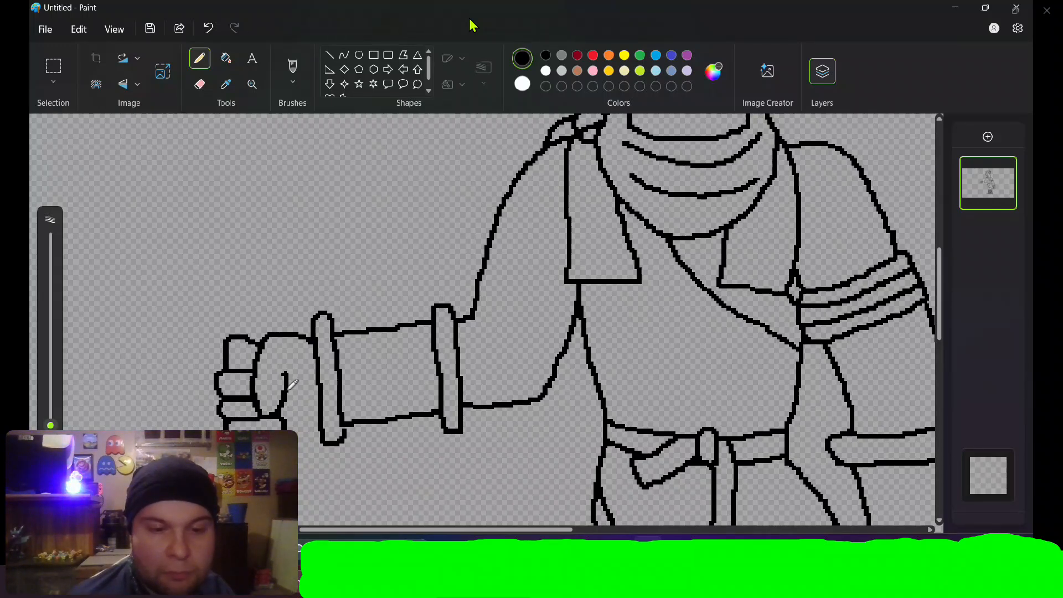
left_click_drag(289, 370, 310, 353)
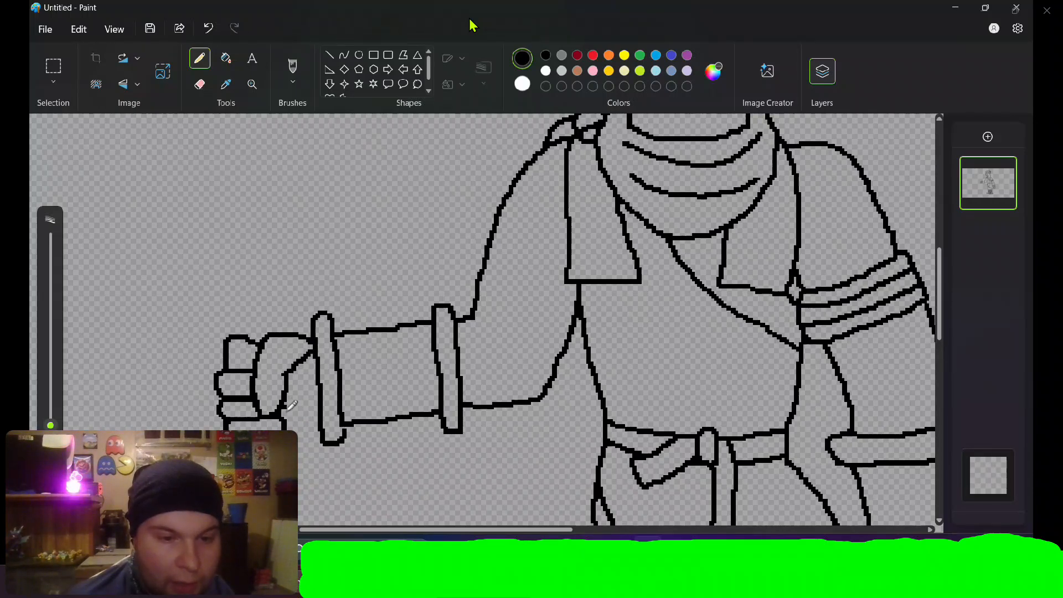
left_click_drag(299, 427, 325, 420)
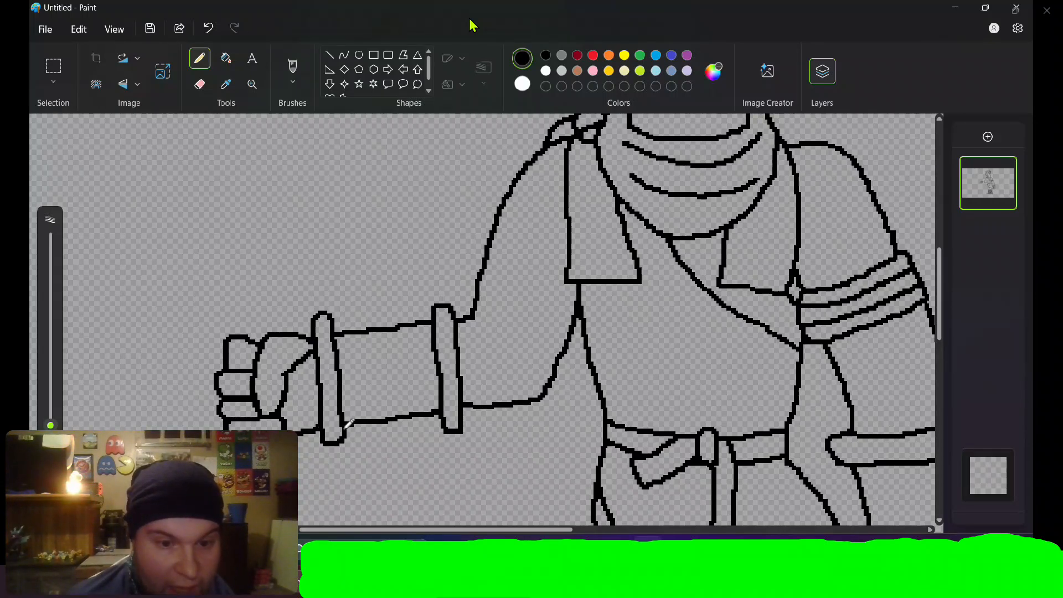
left_click_drag(290, 392, 313, 425)
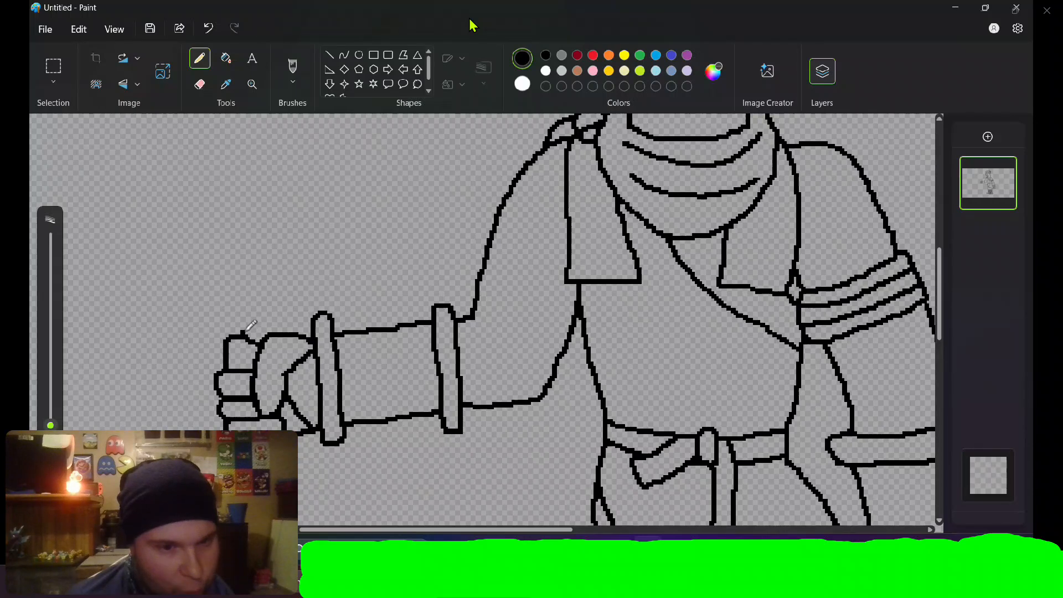
- Draw the weapon's straight handle rising from the fist to a flat-bottomed, open crescent end with two inward-curled tips
mouse_move(243, 331)
left_mouse_down()
mouse_move(245, 277)
mouse_move(211, 252)
mouse_move(235, 247)
left_mouse_up()
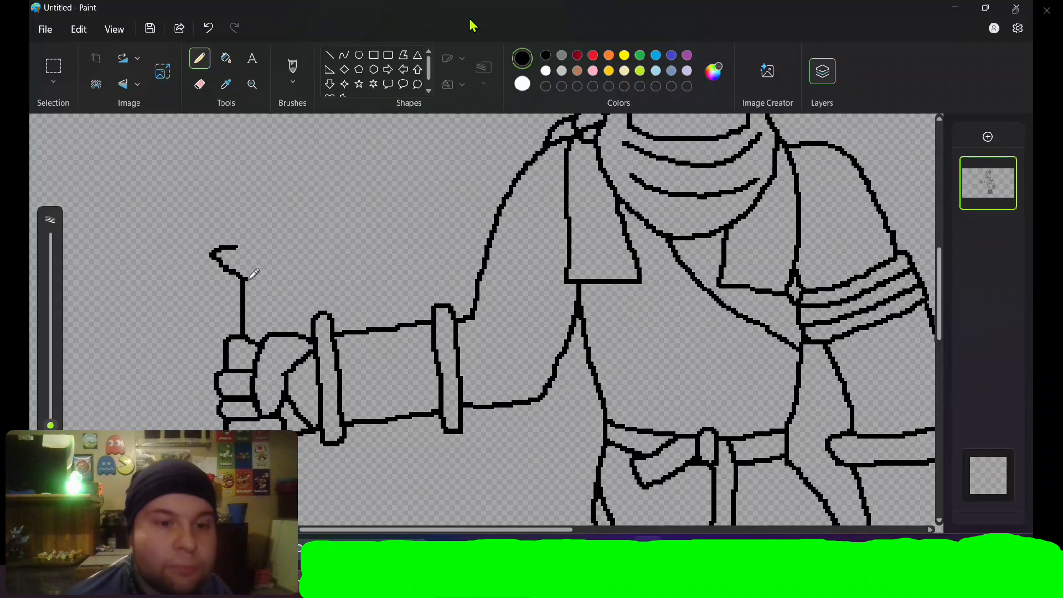
mouse_move(250, 279)
left_mouse_down()
mouse_move(283, 277)
mouse_move(311, 250)
mouse_move(298, 242)
left_mouse_up()
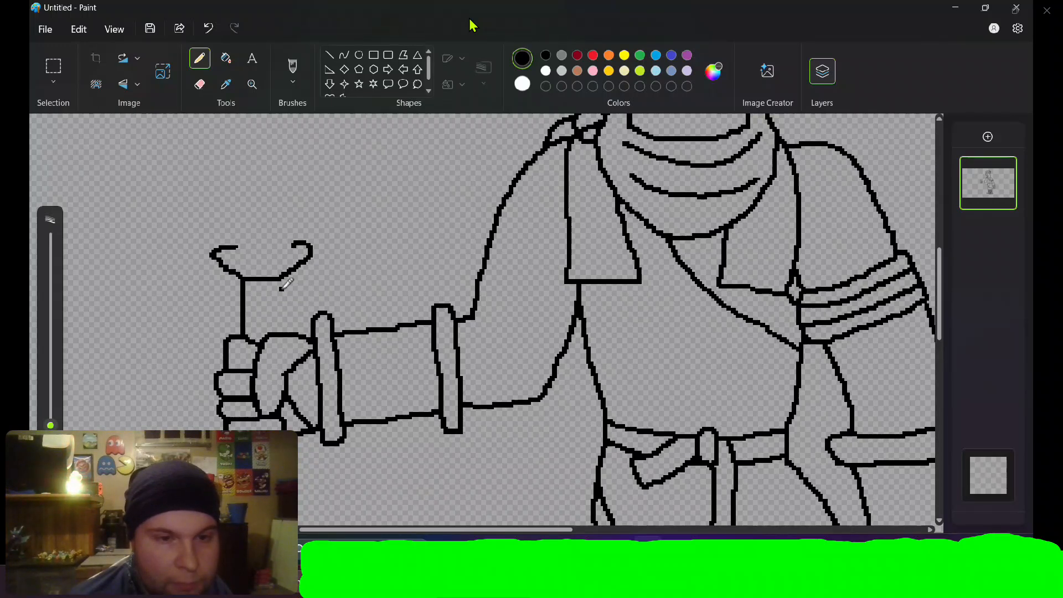
left_click_drag(277, 281, 276, 327)
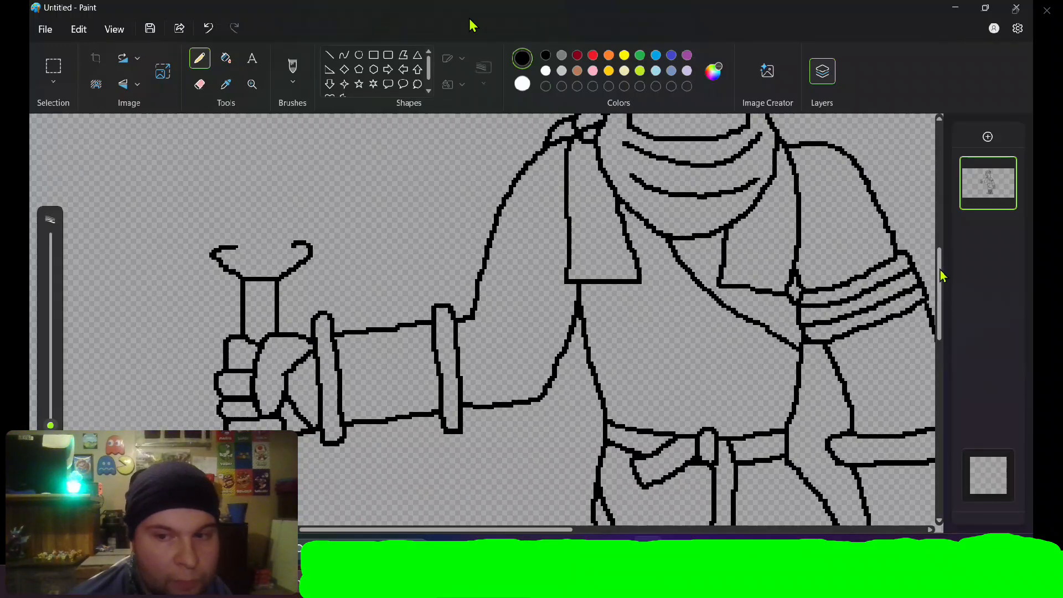
- Draw the short straight handle section below the fist, ending in a wide domed guard with a gently curved base
left_click_drag(942, 275, 949, 316)
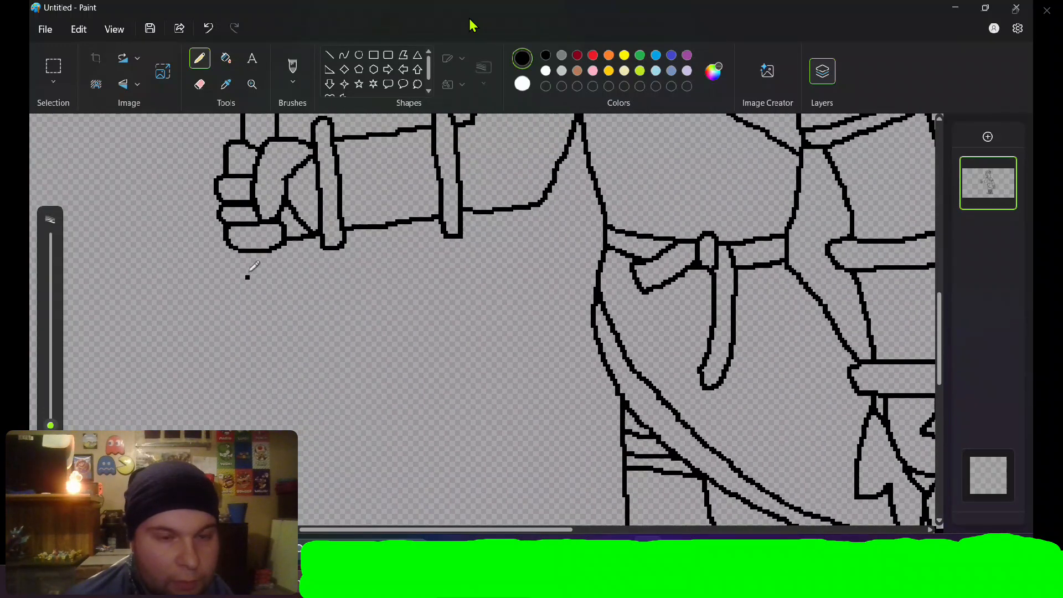
left_click_drag(241, 260, 240, 295)
key("ctrl+z")
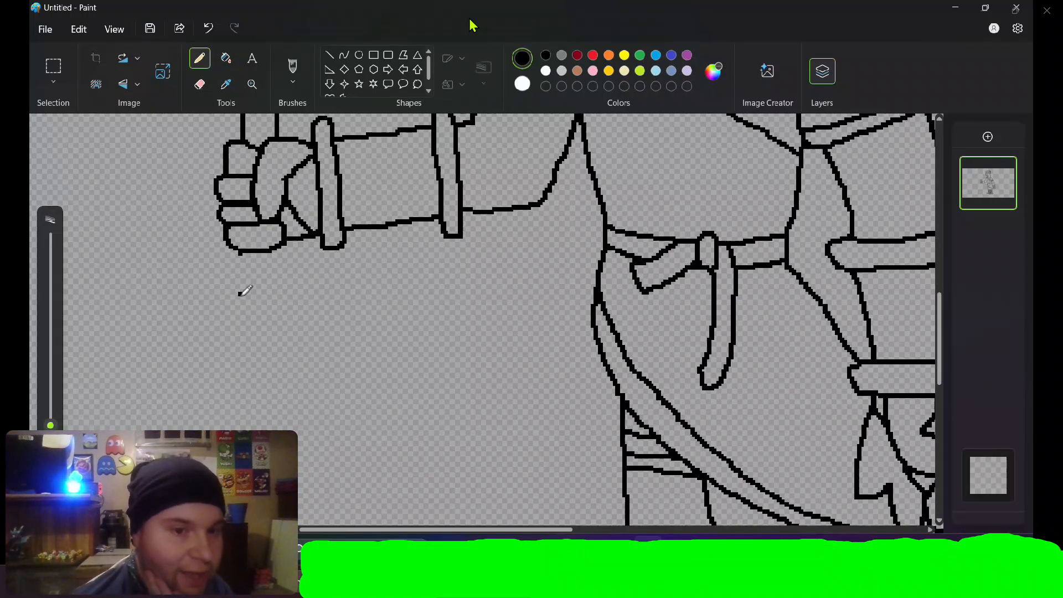
mouse_move(239, 294)
left_mouse_down()
mouse_move(241, 255)
mouse_move(273, 252)
mouse_move(272, 294)
mouse_move(239, 293)
mouse_move(208, 320)
mouse_move(307, 324)
mouse_move(310, 310)
mouse_move(276, 296)
left_mouse_up()
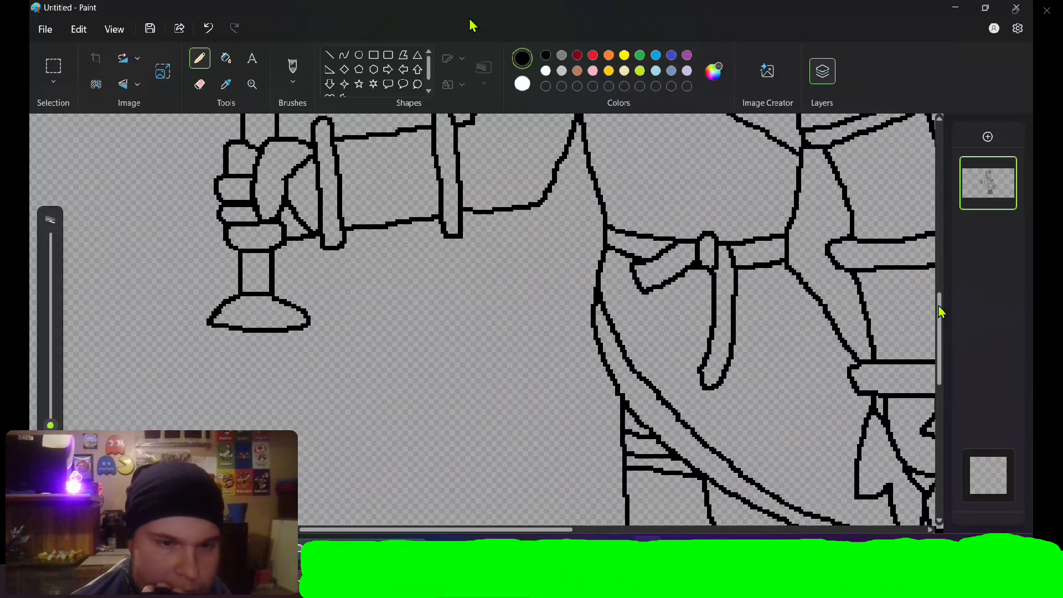
- Draw a long wavy blade hanging from the guard and sweeping toward the legs, with two lengthwise lines inside following its curve
left_click_drag(939, 310, 944, 351)
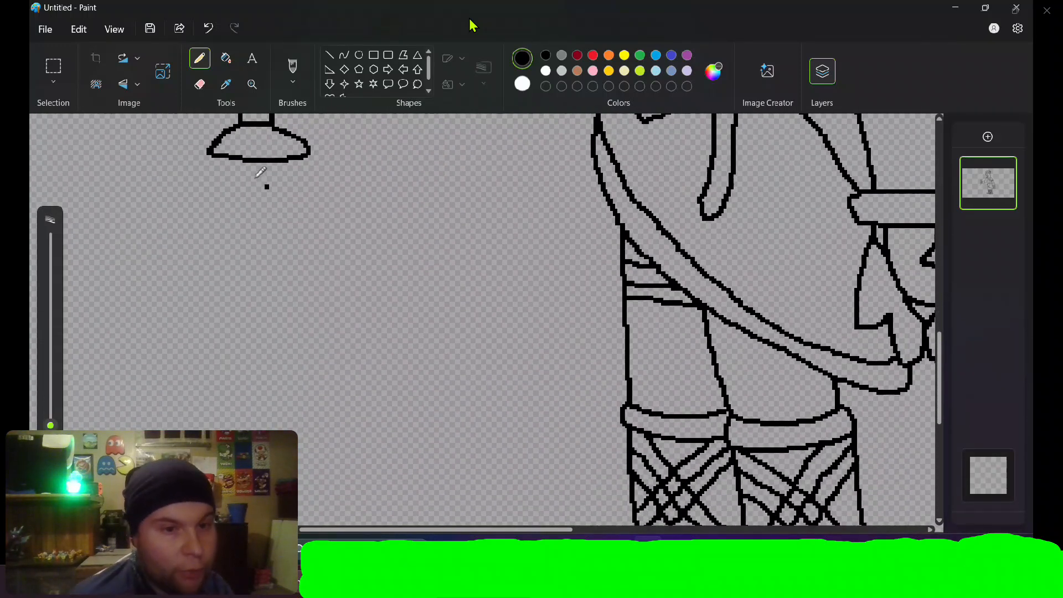
mouse_move(231, 160)
left_mouse_down()
mouse_move(226, 269)
mouse_move(203, 357)
mouse_move(210, 481)
left_mouse_up()
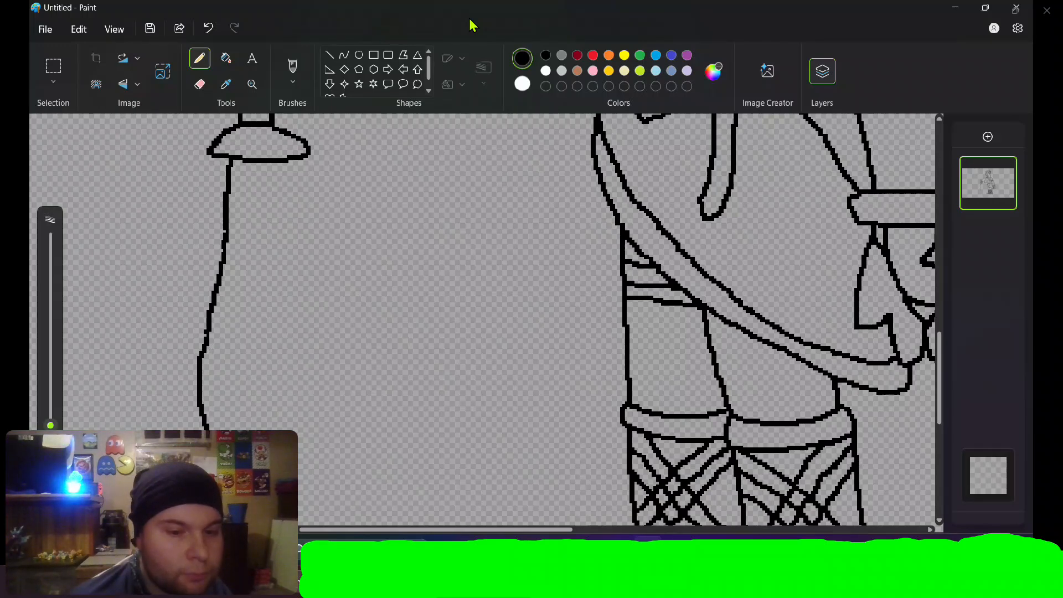
mouse_move(304, 508)
left_mouse_down()
mouse_move(345, 515)
mouse_move(337, 488)
left_mouse_up()
mouse_move(337, 487)
left_mouse_down()
mouse_move(289, 404)
mouse_move(274, 336)
mouse_move(283, 163)
left_mouse_up()
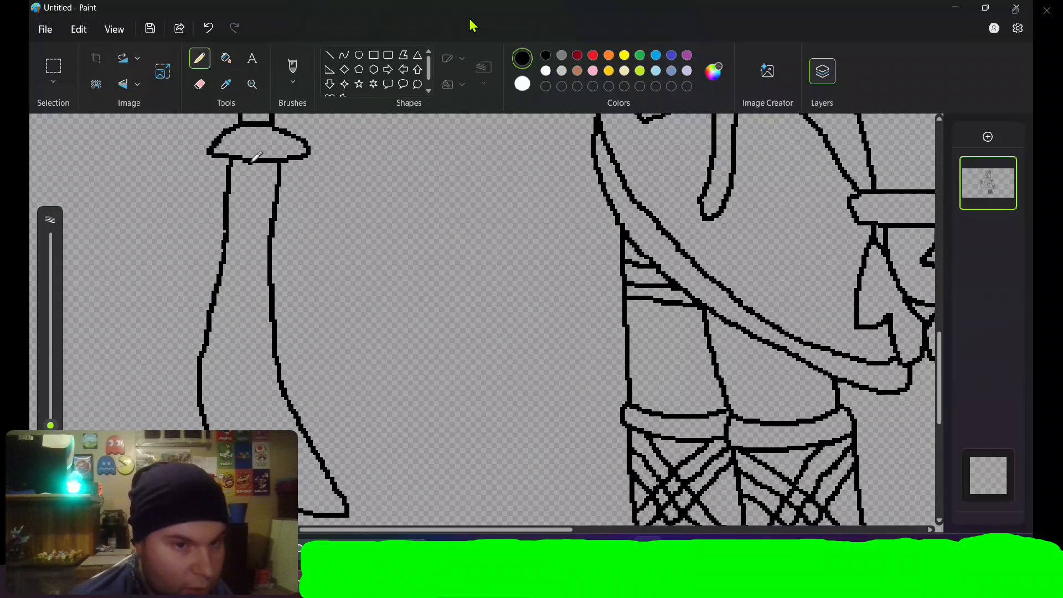
mouse_move(251, 161)
left_mouse_down()
mouse_move(230, 339)
mouse_move(243, 429)
left_mouse_up()
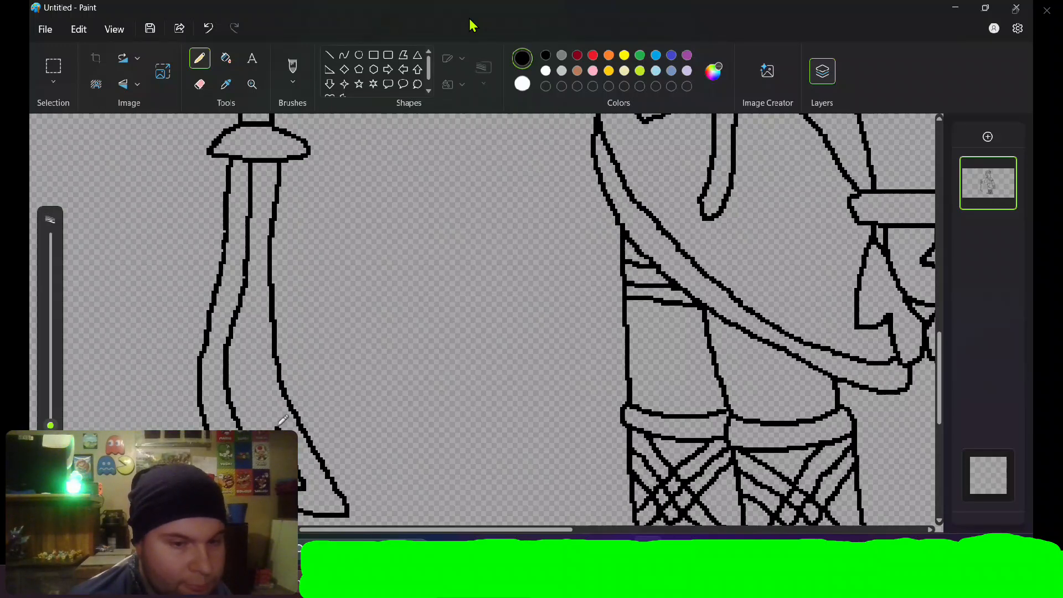
mouse_move(278, 426)
left_mouse_down()
mouse_move(256, 318)
mouse_move(272, 160)
left_mouse_up()
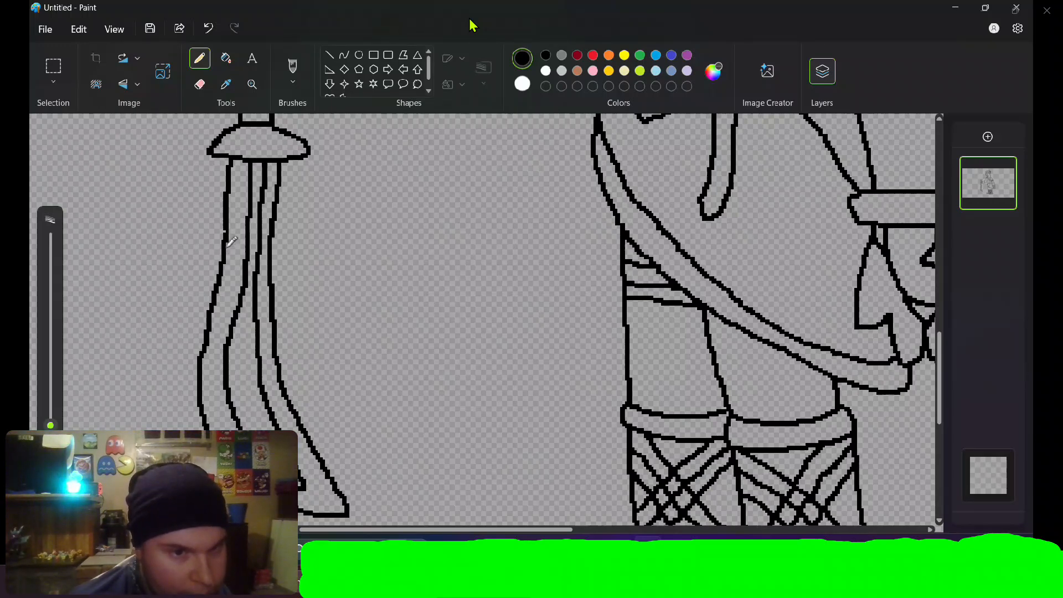
left_click(431, 278)
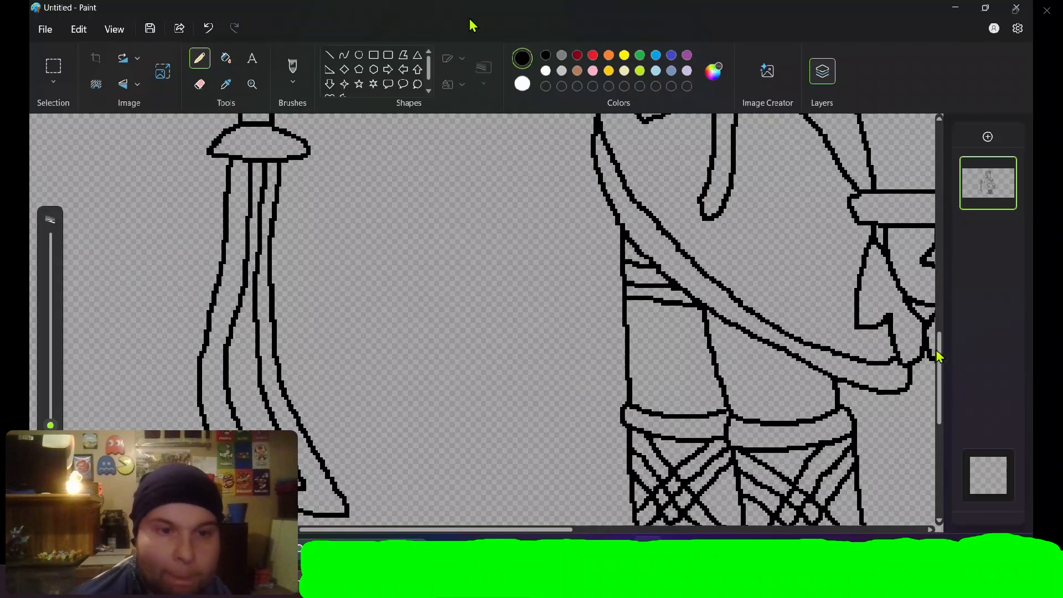
- Draw the outer edges of a long curved blade rising from the weapon's upper guard to a pointed tip bent toward the head
left_click_drag(937, 356, 936, 219)
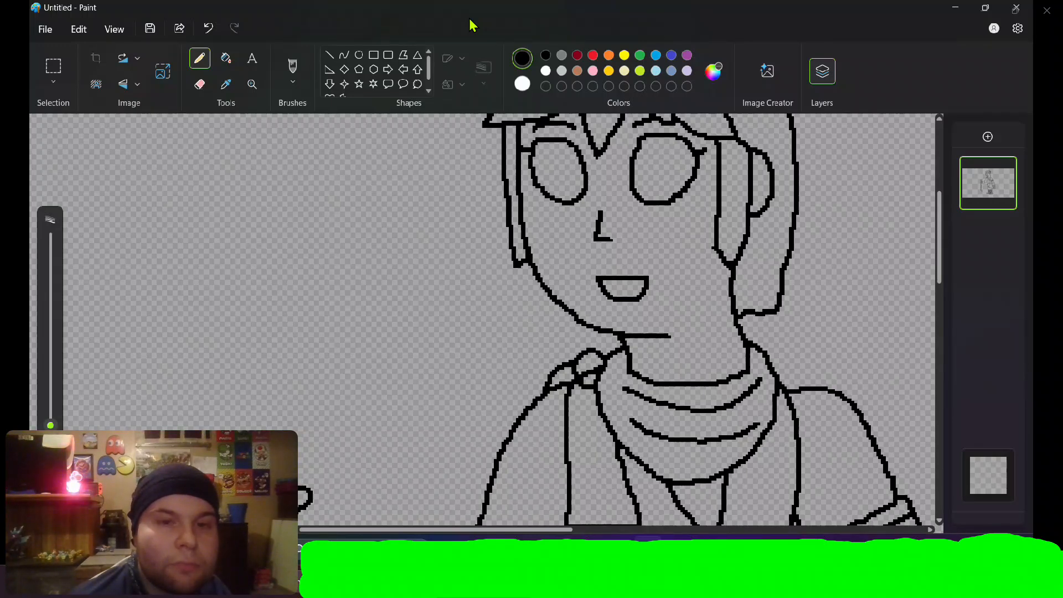
left_click_drag(237, 430, 197, 223)
left_click(883, 222)
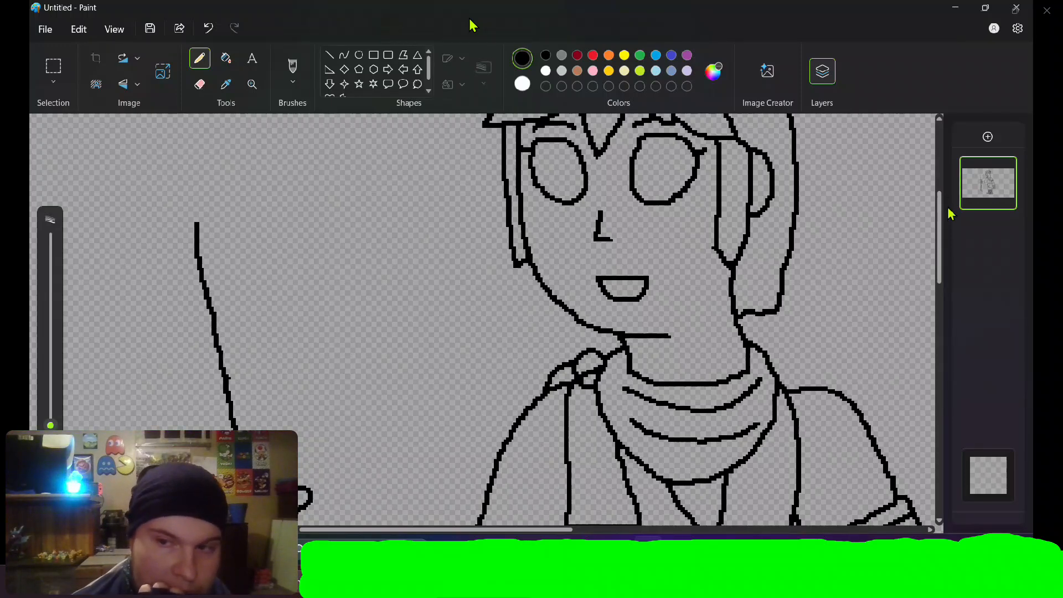
scroll(940, 208, "up", 1)
scroll(941, 207, "down", 1)
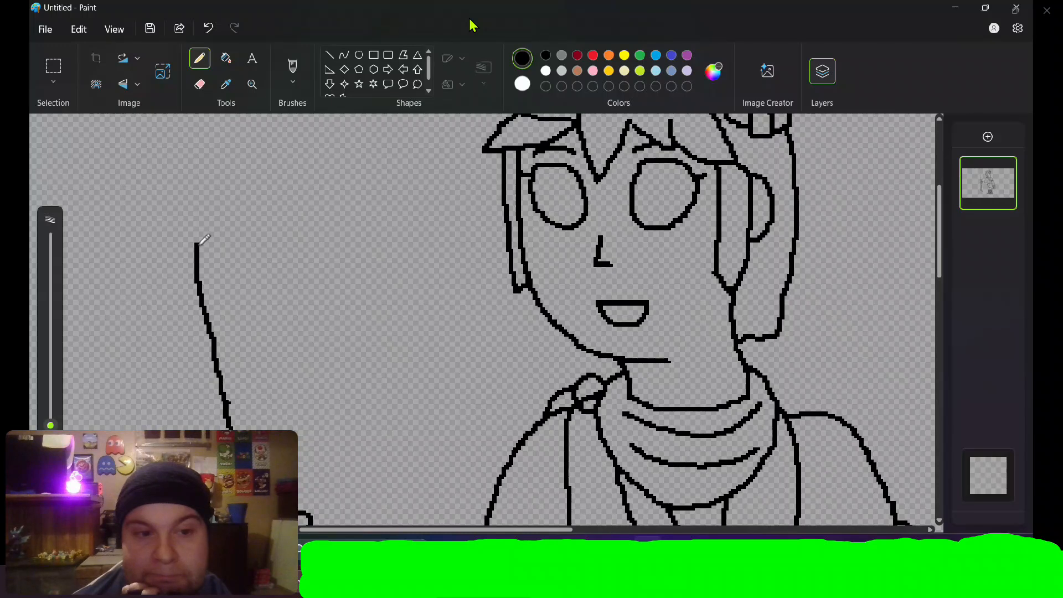
mouse_move(197, 242)
left_mouse_down()
mouse_move(230, 179)
mouse_move(271, 136)
mouse_move(320, 109)
mouse_move(357, 142)
mouse_move(303, 229)
mouse_move(293, 454)
left_mouse_up()
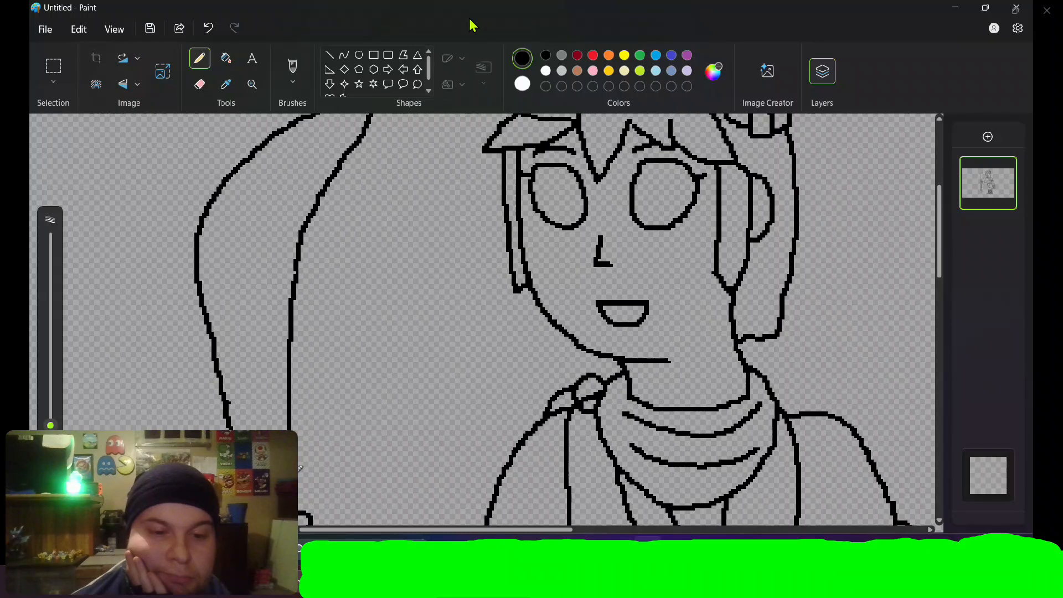
key("e")
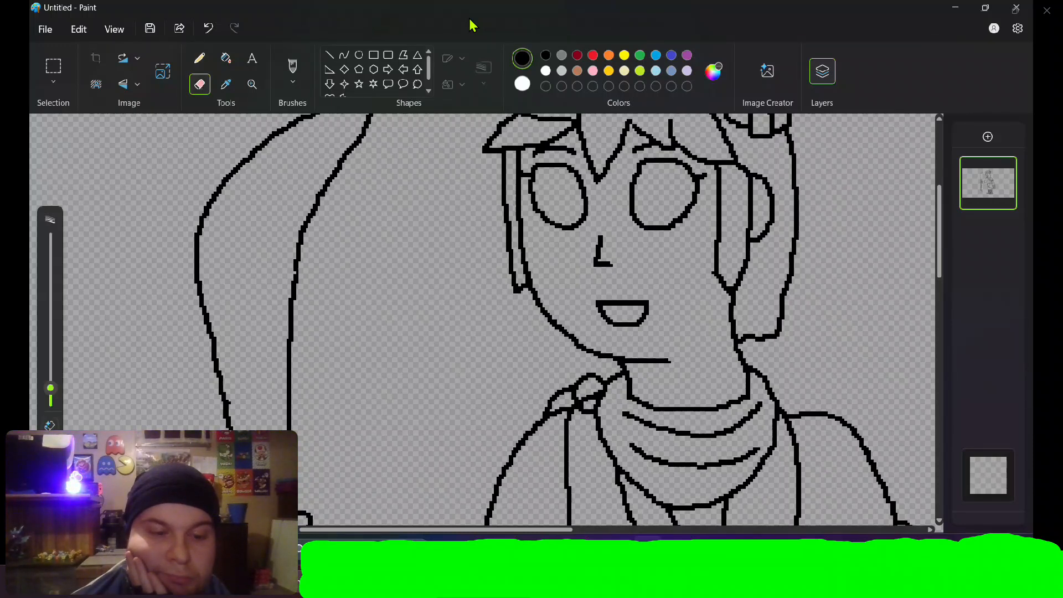
key("p")
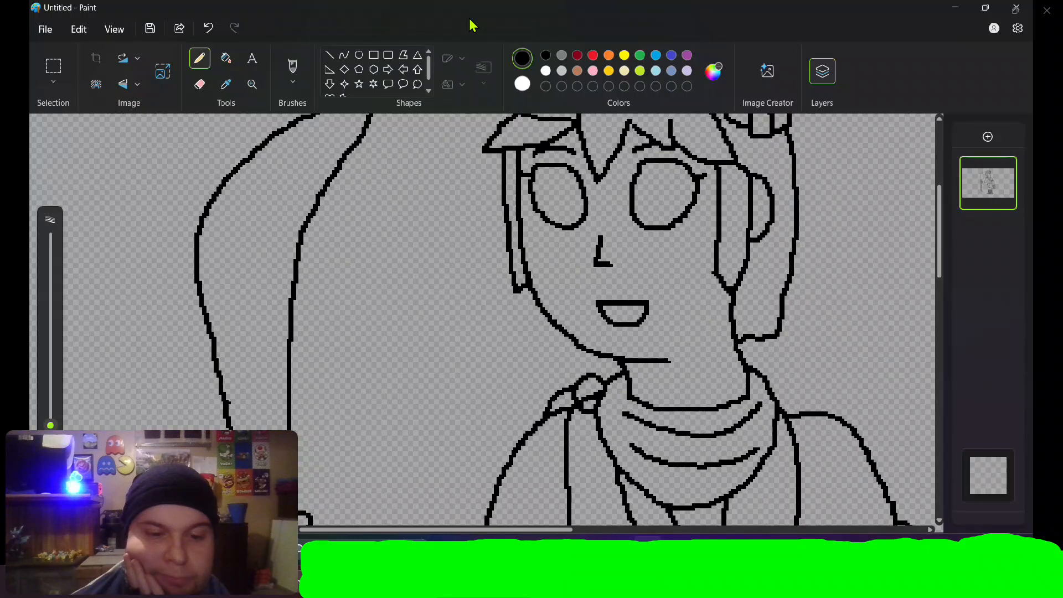
- Draw a narrow inner outline inside the upper blade that follows its curve to a point below the tip
left_click_drag(251, 430, 252, 415)
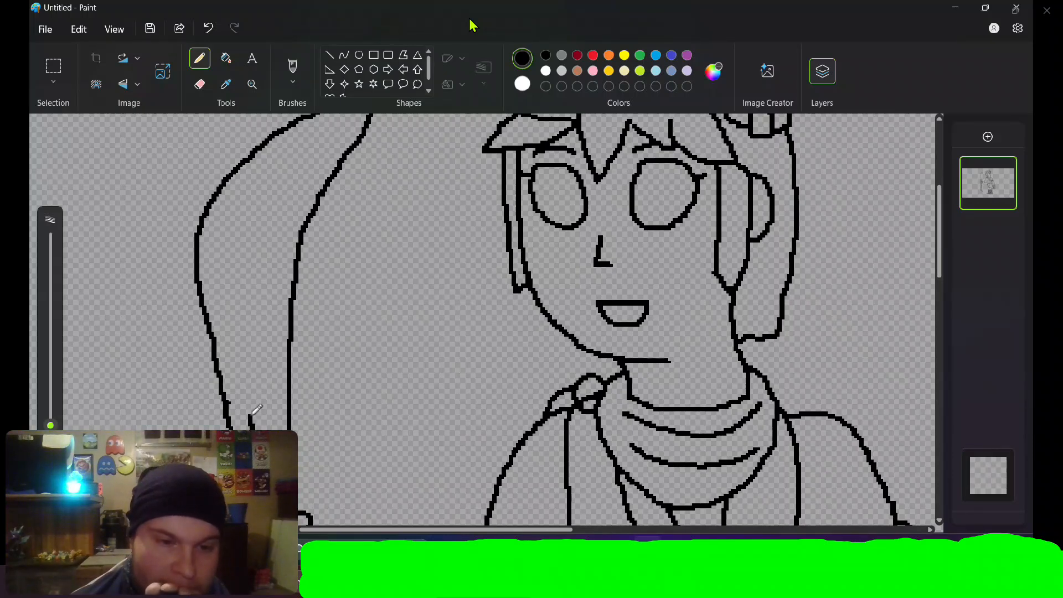
key("e")
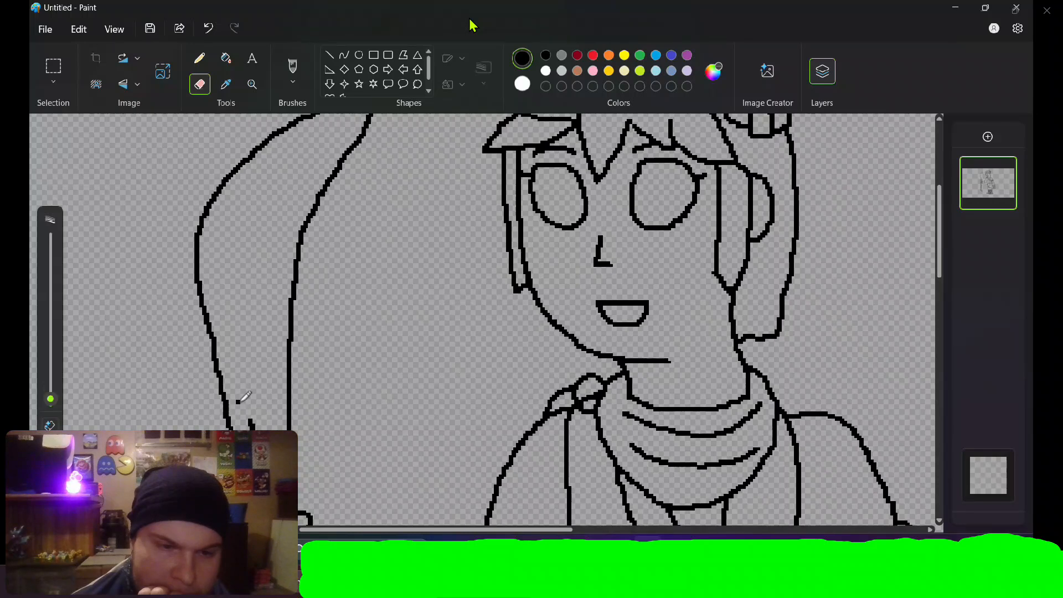
key("p")
mouse_move(256, 412)
left_mouse_down()
mouse_move(232, 244)
mouse_move(259, 192)
mouse_move(332, 135)
mouse_move(273, 284)
mouse_move(273, 430)
left_mouse_up()
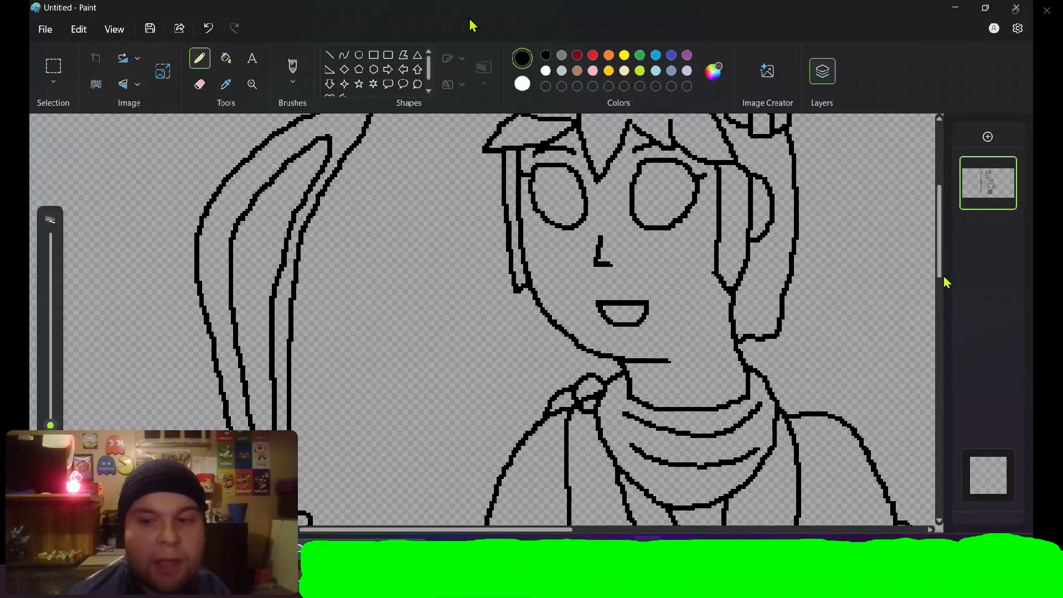
left_click_drag(939, 265, 937, 241)
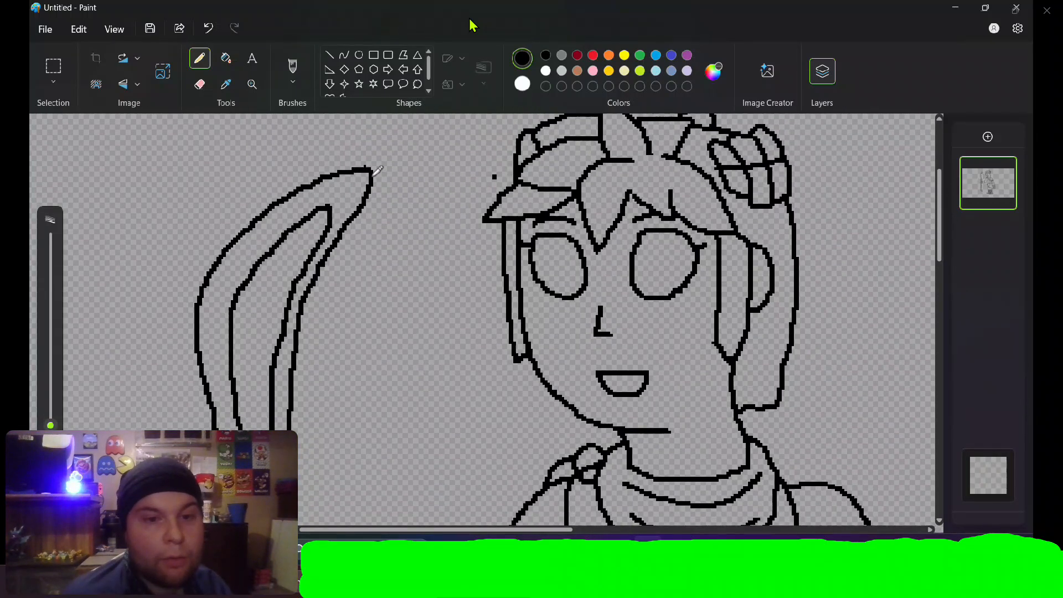
key("e")
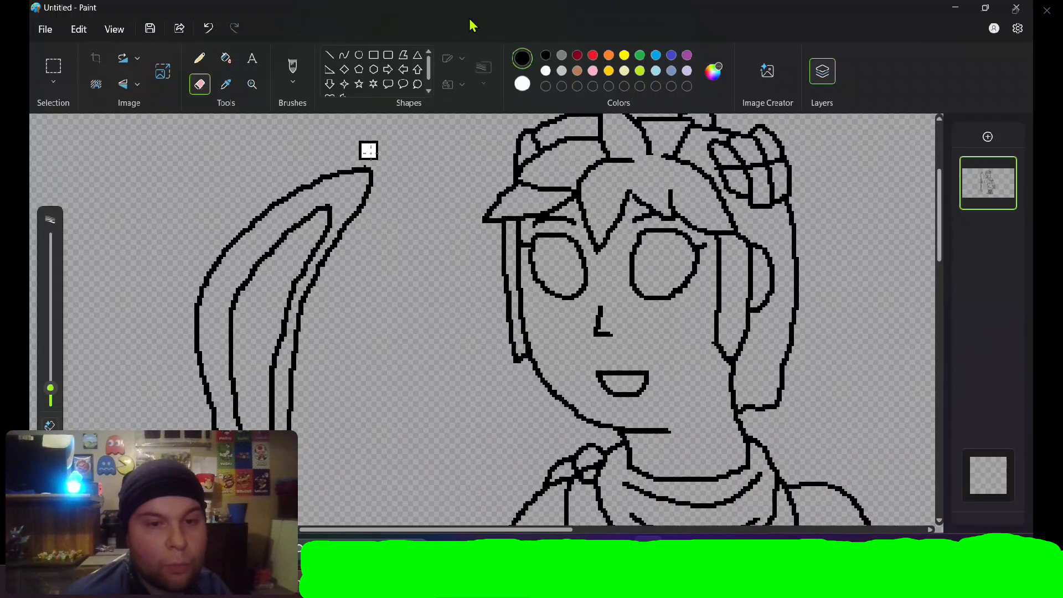
key("p")
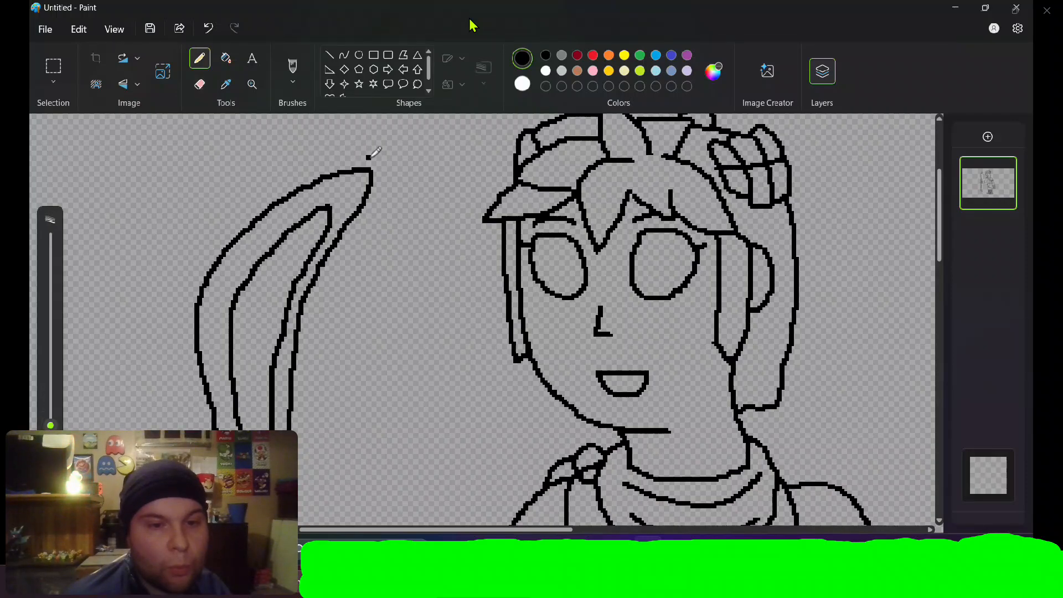
- Draw the near wing's upper edge as a long curved double line from the shoulder to a raised pointed tip
scroll(521, 237, "down", 5, "ctrl")
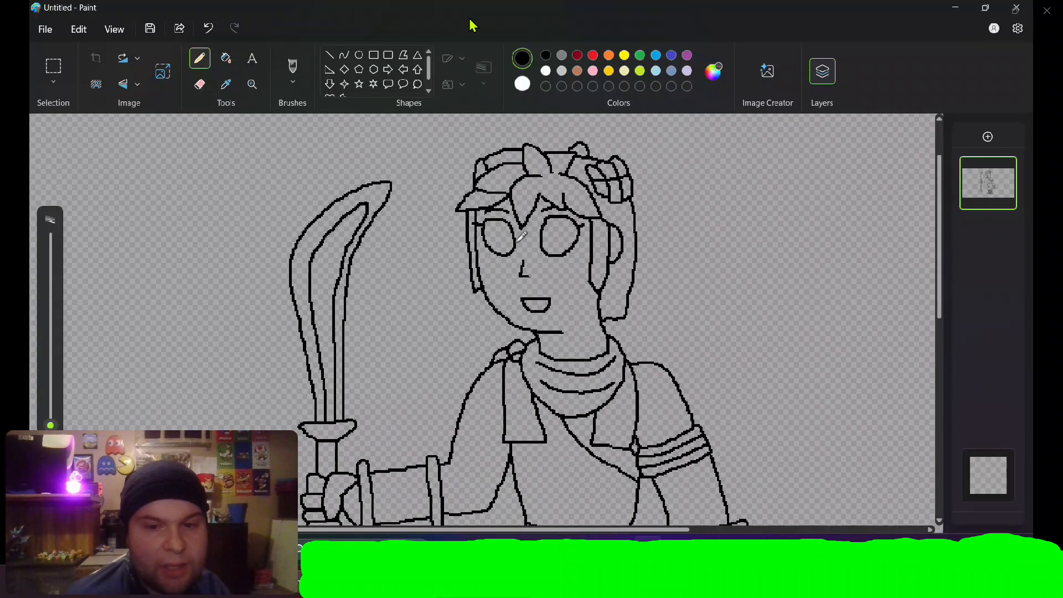
scroll(521, 237, "down", 2, "ctrl")
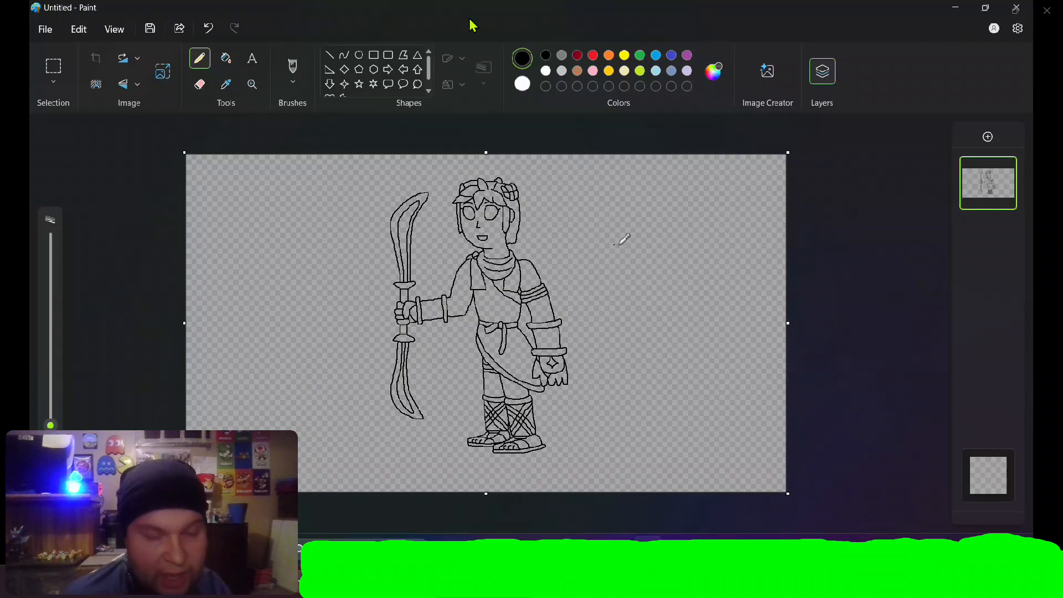
scroll(667, 242, "up", 3, "ctrl")
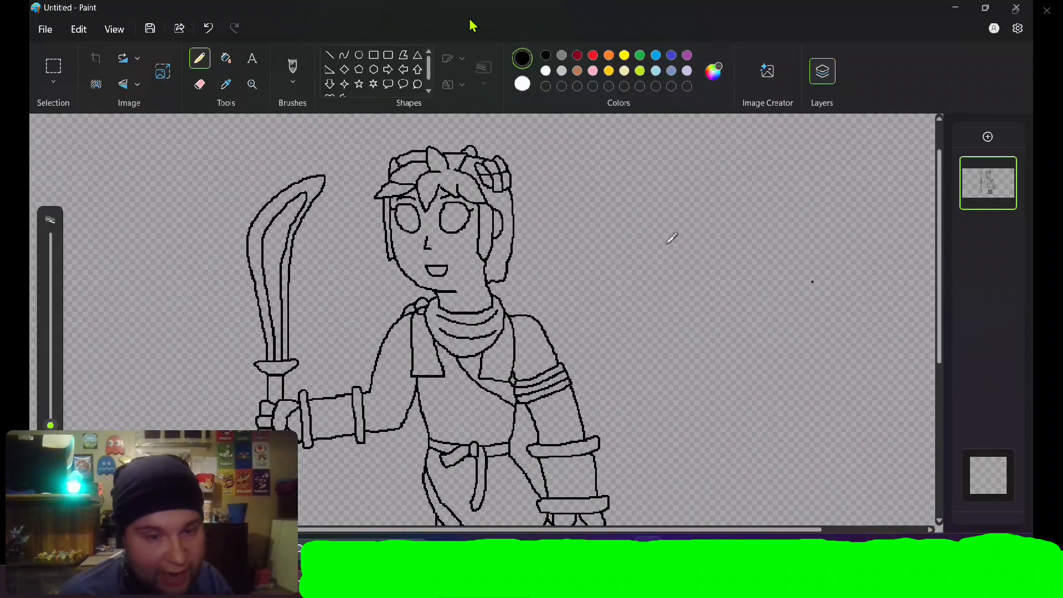
scroll(671, 238, "up", 3, "ctrl")
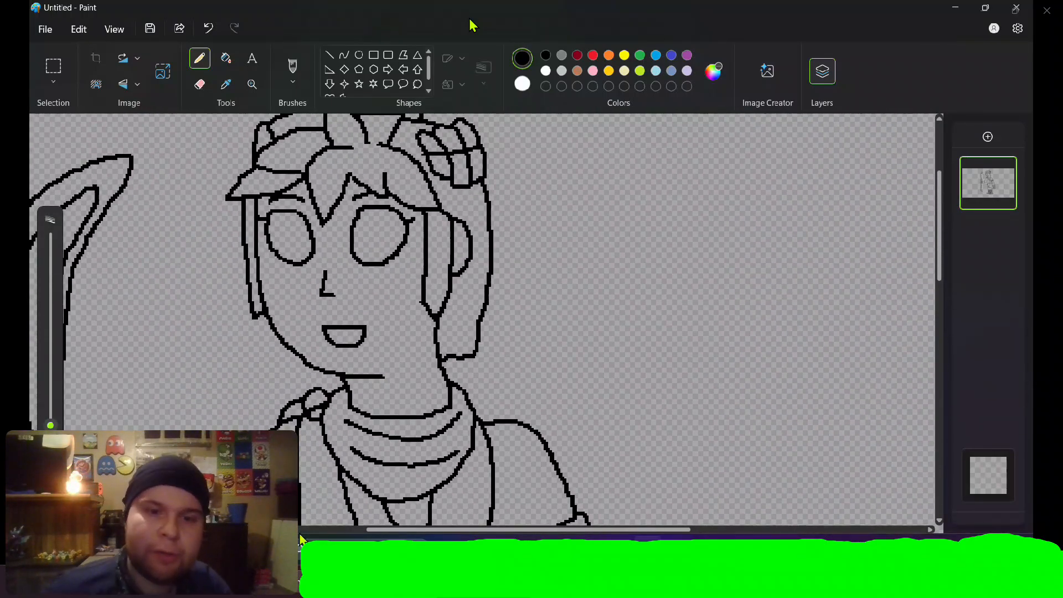
left_click_drag(375, 531, 433, 537)
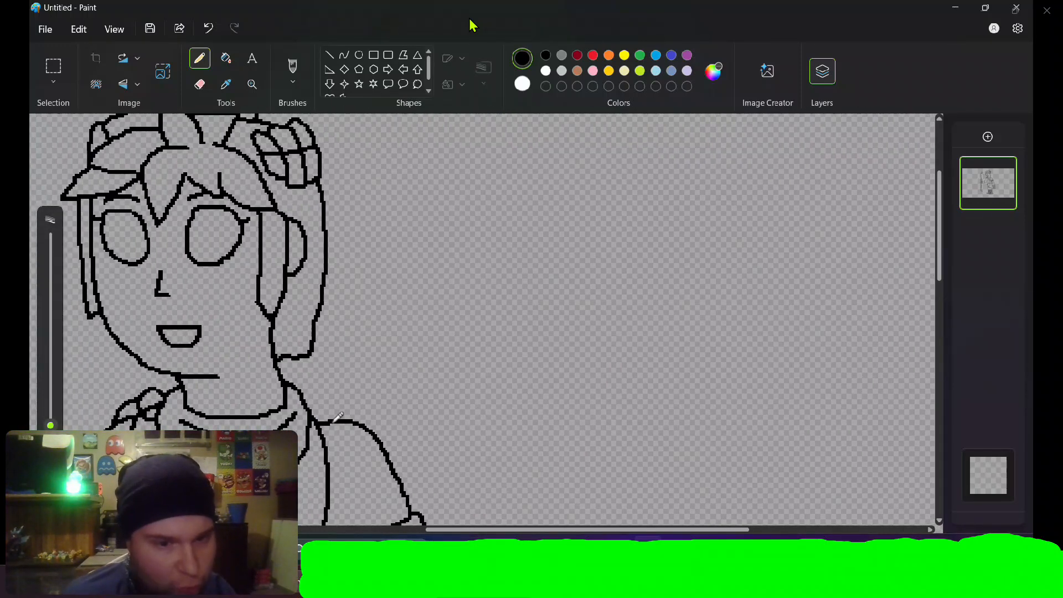
mouse_move(316, 412)
left_mouse_down()
mouse_move(407, 303)
mouse_move(452, 287)
mouse_move(586, 288)
mouse_move(672, 266)
mouse_move(716, 236)
mouse_move(775, 165)
mouse_move(777, 209)
mouse_move(744, 253)
mouse_move(701, 281)
mouse_move(556, 321)
mouse_move(441, 316)
mouse_move(368, 374)
mouse_move(348, 405)
left_mouse_up()
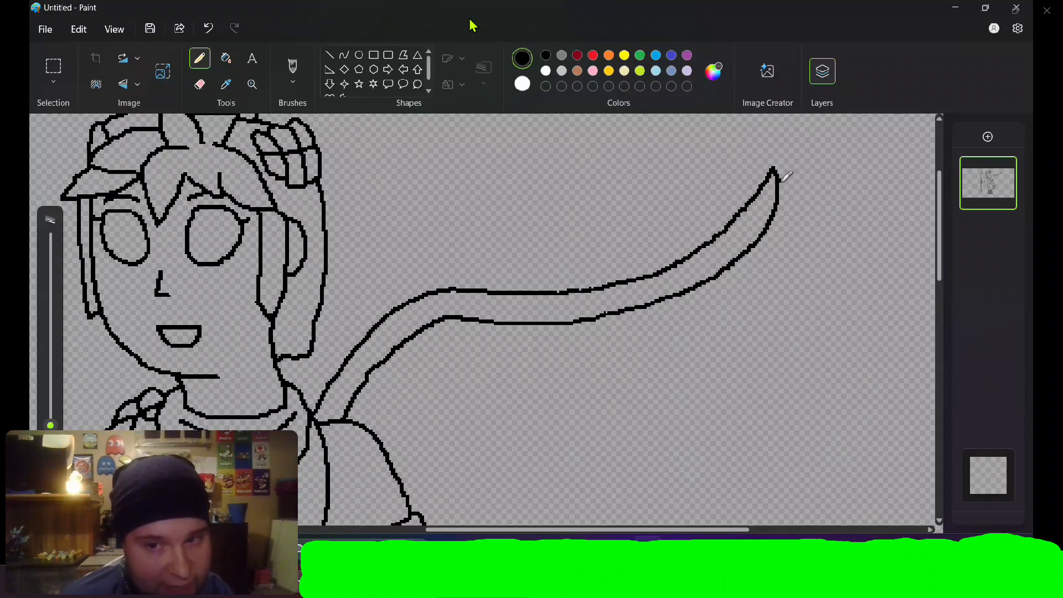
- Draw three stacked rows of scalloped feathers beneath the near wing's upper edge, each running from the tip side back to the arm
mouse_move(780, 182)
left_mouse_down()
mouse_move(805, 248)
mouse_move(795, 303)
mouse_move(771, 300)
mouse_move(748, 358)
mouse_move(700, 354)
mouse_move(675, 408)
mouse_move(613, 398)
mouse_move(611, 418)
mouse_move(578, 434)
mouse_move(521, 402)
mouse_move(516, 431)
mouse_move(472, 433)
mouse_move(444, 414)
mouse_move(429, 440)
mouse_move(389, 451)
left_mouse_up()
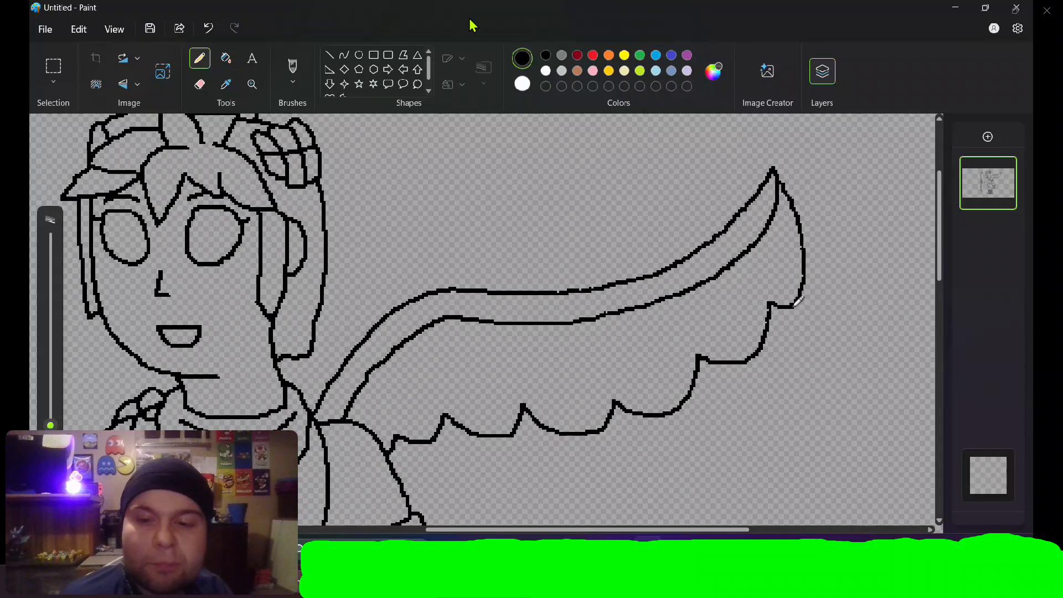
mouse_move(794, 306)
left_mouse_down()
mouse_move(799, 404)
mouse_move(784, 425)
mouse_move(760, 420)
mouse_move(727, 457)
mouse_move(671, 445)
mouse_move(660, 467)
mouse_move(599, 480)
mouse_move(577, 471)
mouse_move(566, 487)
mouse_move(409, 497)
left_mouse_up()
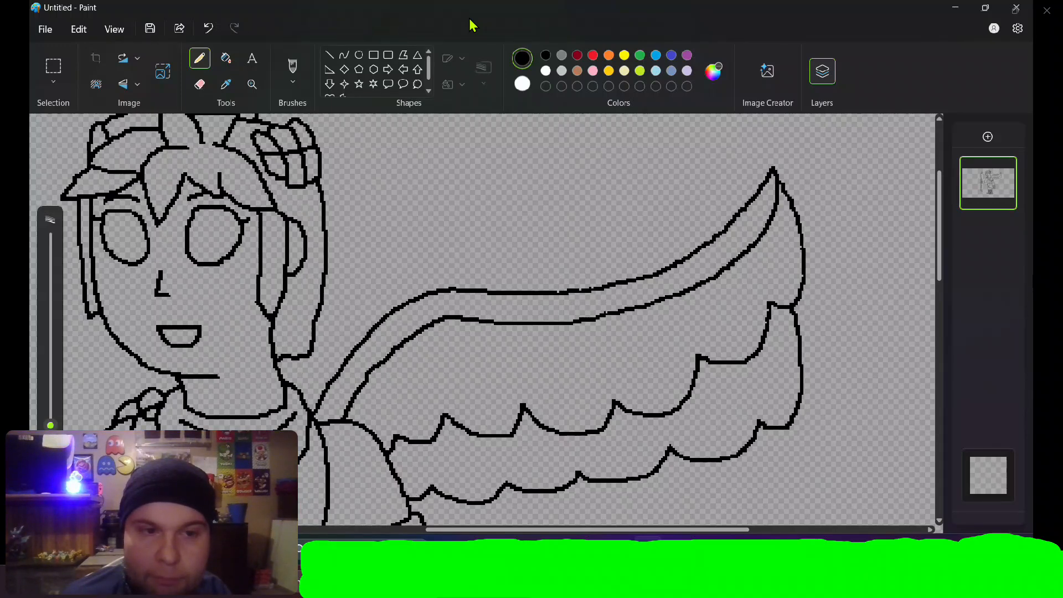
left_click_drag(940, 208, 940, 242)
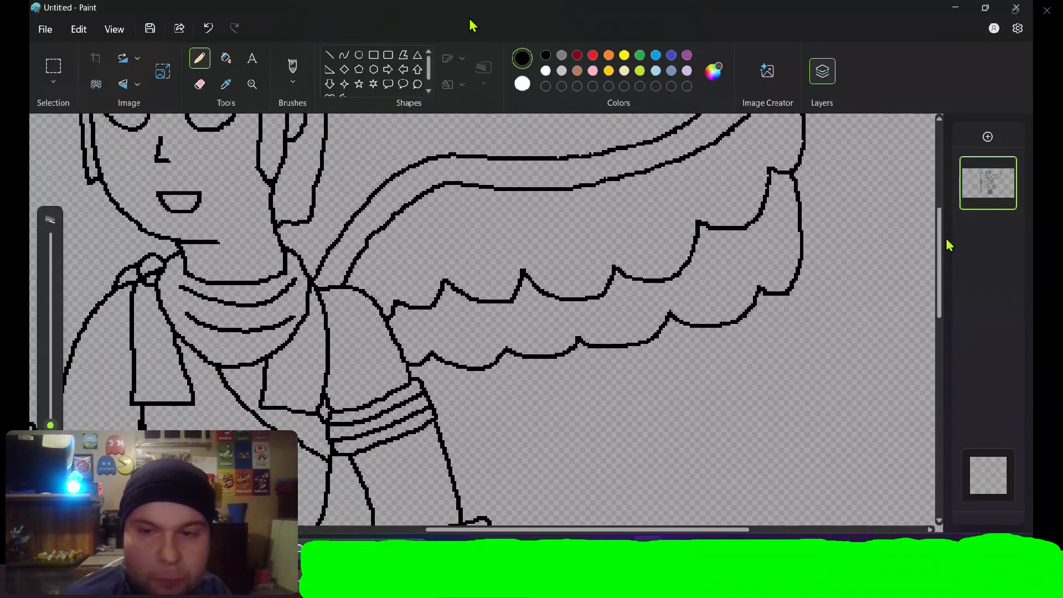
mouse_move(770, 293)
left_mouse_down()
mouse_move(747, 375)
mouse_move(707, 389)
mouse_move(693, 380)
mouse_move(637, 411)
mouse_move(604, 391)
mouse_move(575, 424)
mouse_move(537, 429)
mouse_move(515, 413)
mouse_move(485, 440)
mouse_move(458, 429)
left_mouse_up()
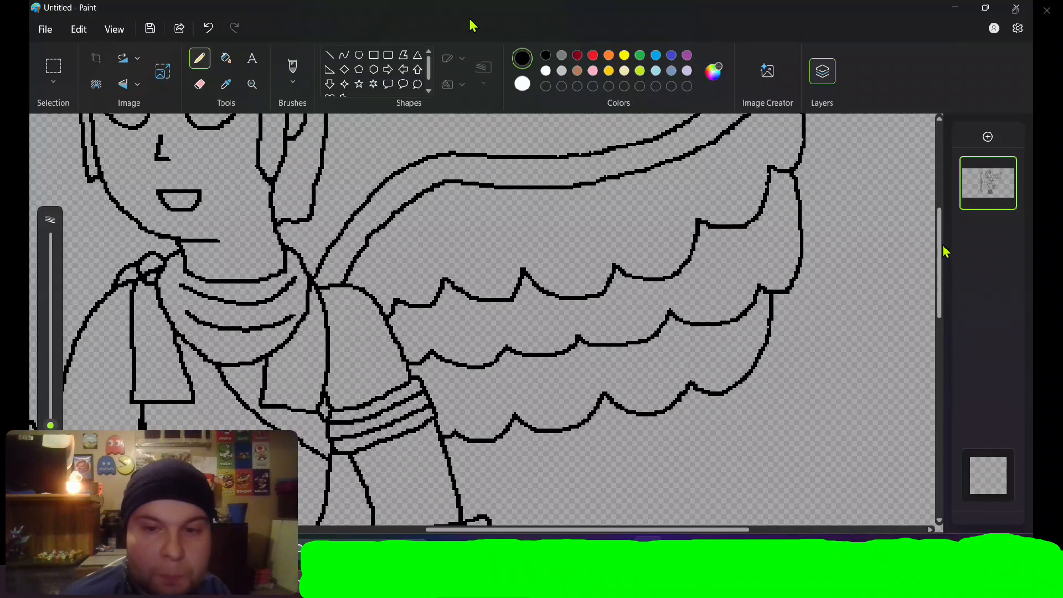
- Draw the partly hidden far wing as a narrow curved band with an outer feather edge behind the hair, and erase the stray dot
scroll(943, 249, "up", 2)
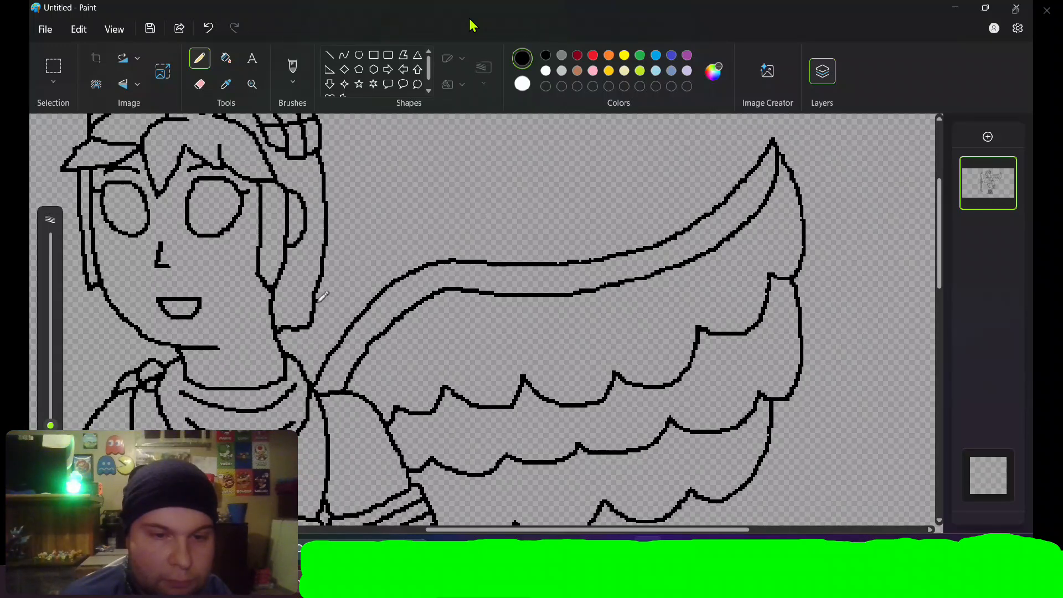
mouse_move(320, 300)
left_mouse_down()
mouse_move(392, 238)
mouse_move(418, 179)
mouse_move(419, 136)
mouse_move(433, 162)
mouse_move(431, 214)
mouse_move(384, 278)
mouse_move(314, 323)
left_mouse_up()
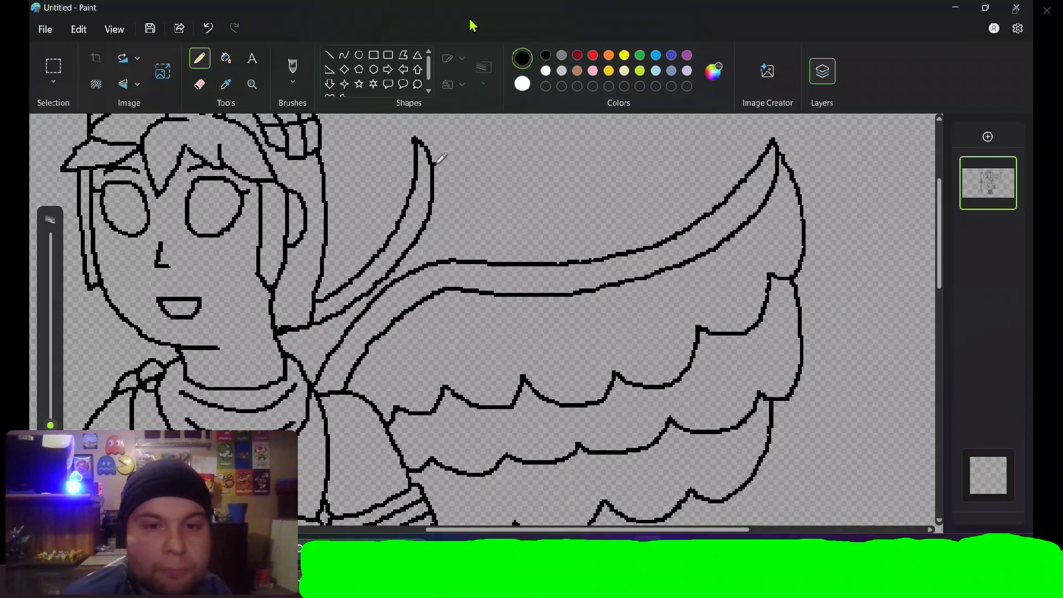
mouse_move(433, 162)
left_mouse_down()
mouse_move(448, 176)
mouse_move(461, 259)
left_mouse_up()
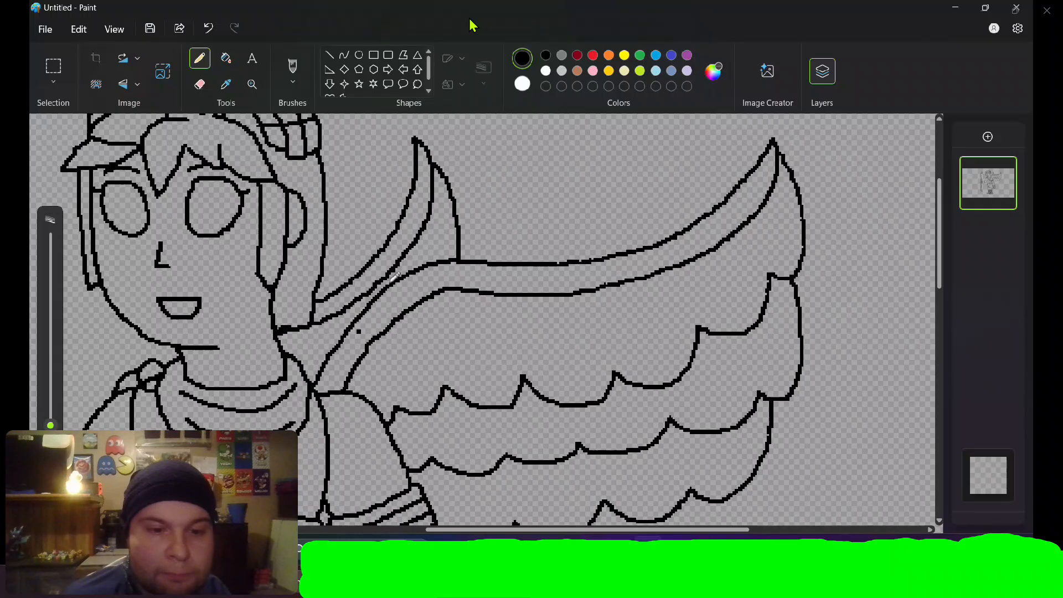
key("e")
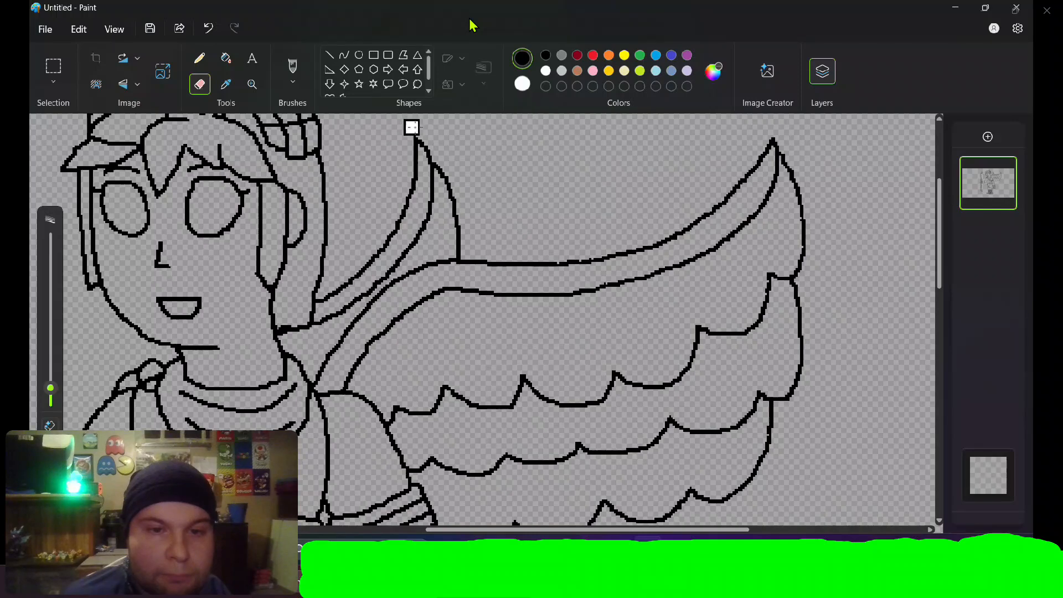
- Fill the face and neck with cream and both eyes with white
key("ctrl+minus")
key("ctrl+minus")
key("ctrl+minus")
key("ctrl+minus")
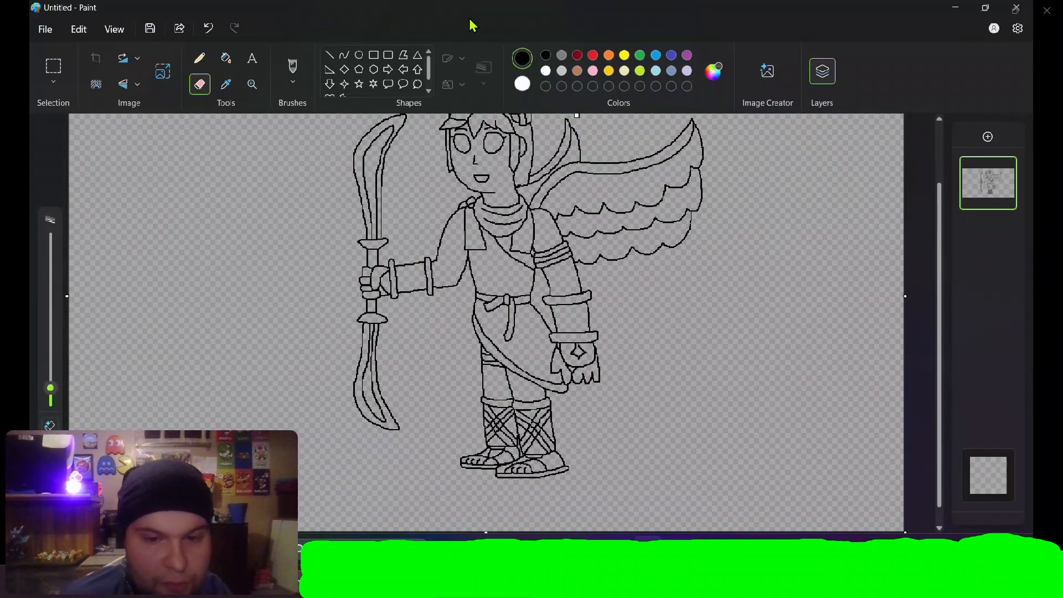
left_click_drag(943, 220, 943, 202)
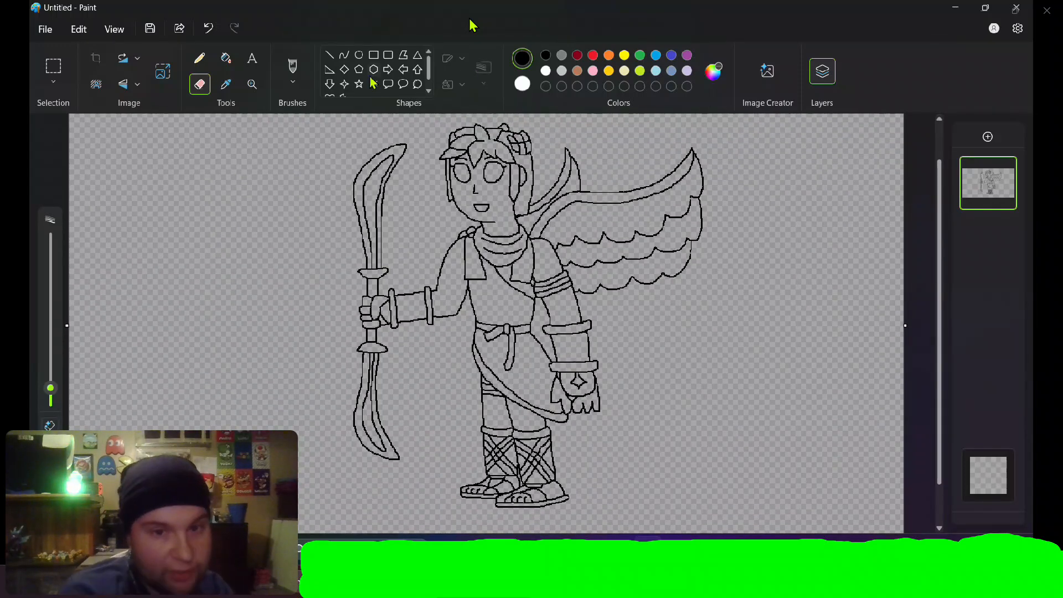
left_click(225, 57)
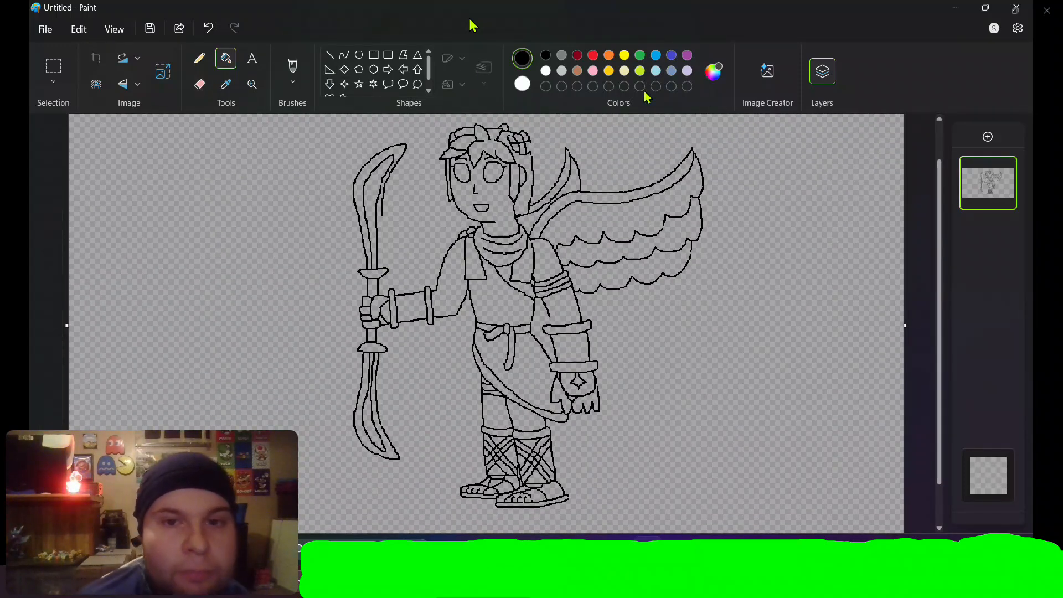
left_click(623, 71)
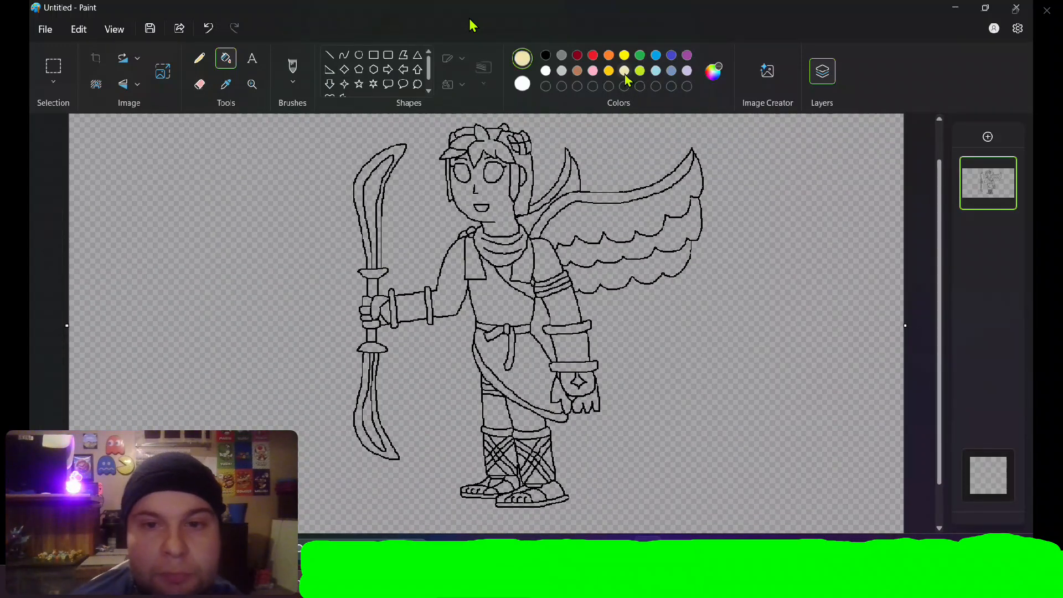
left_click(480, 224)
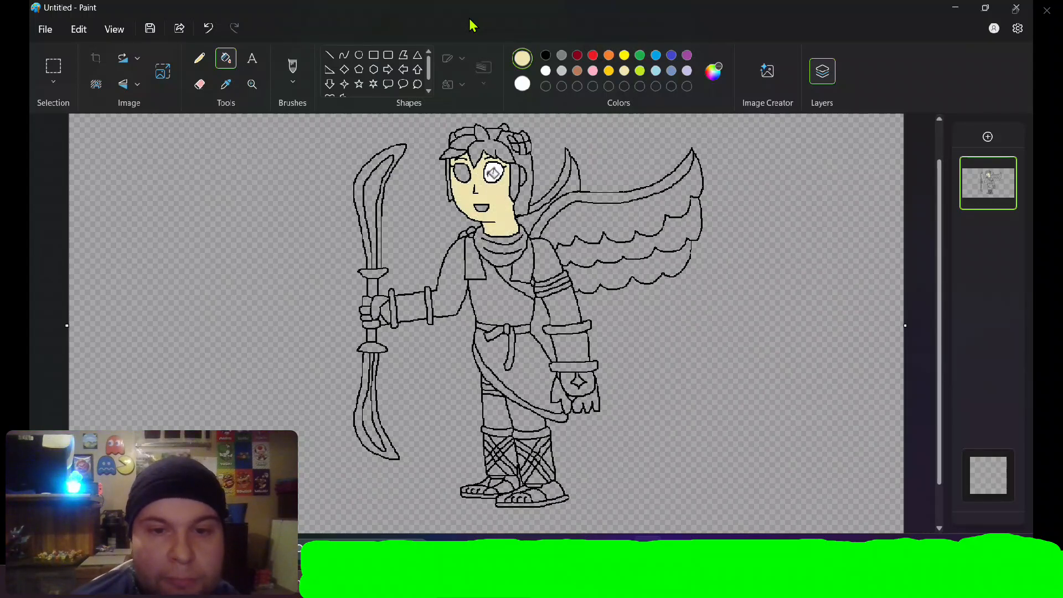
right_click(492, 173)
right_click(464, 173)
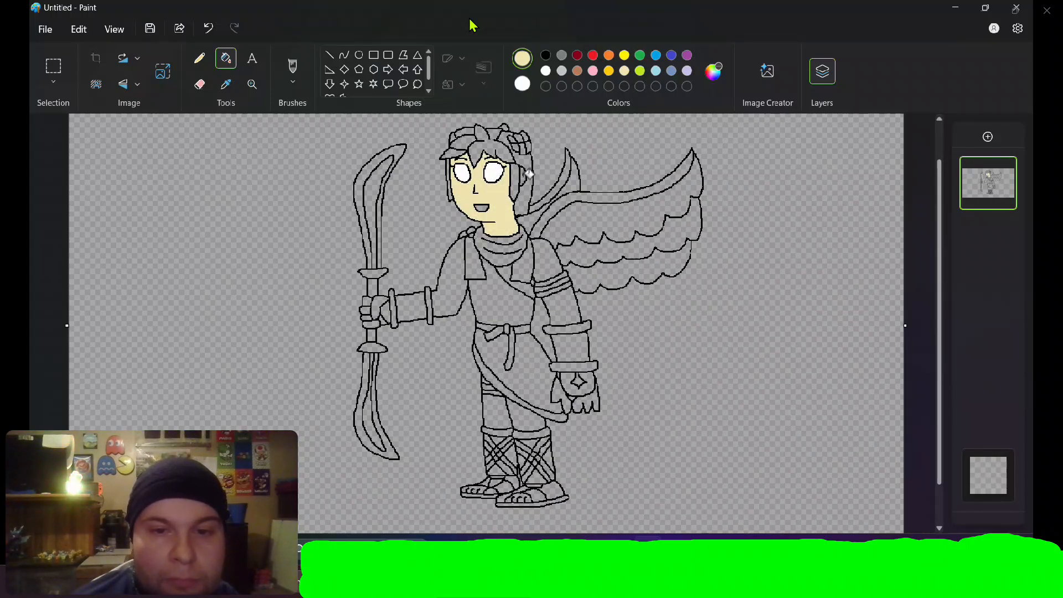
- Fill both wings with white, covering the far wing, the near wing's upper band and all its feather rows
right_click(570, 171)
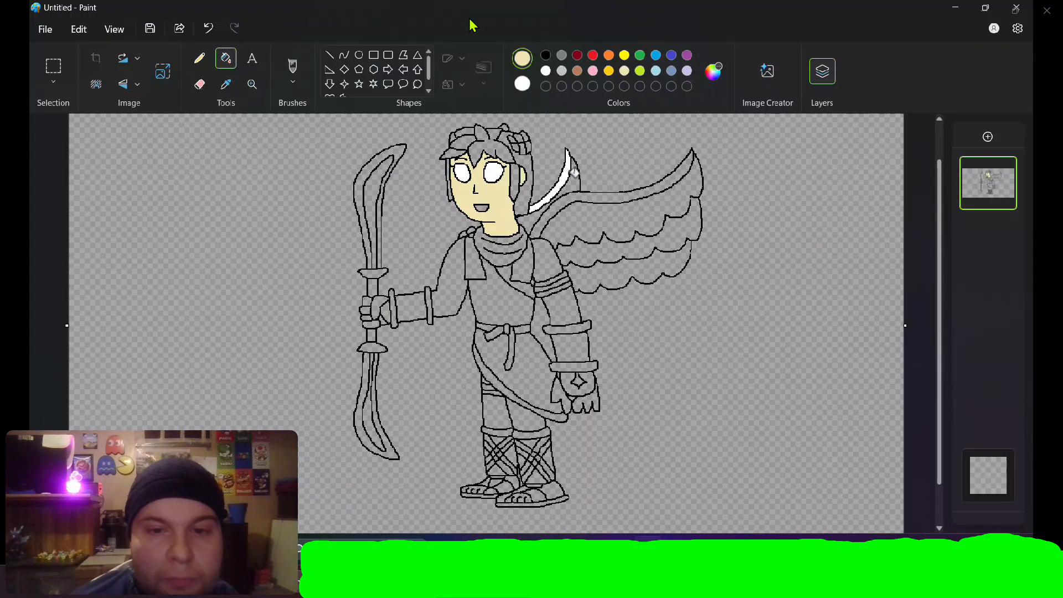
right_click(577, 176)
right_click(577, 198)
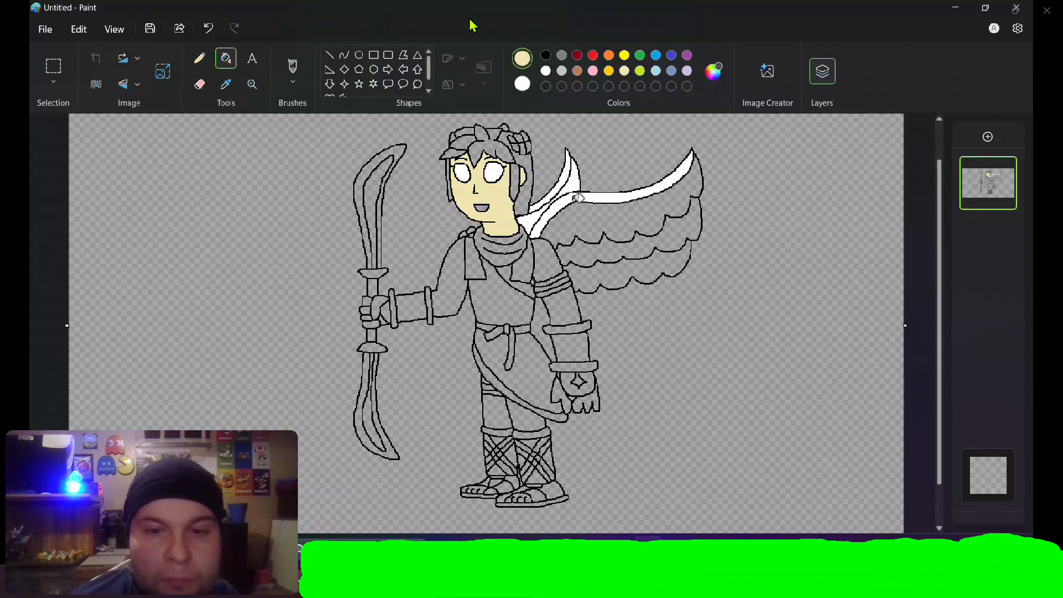
right_click(584, 210)
right_click(596, 249)
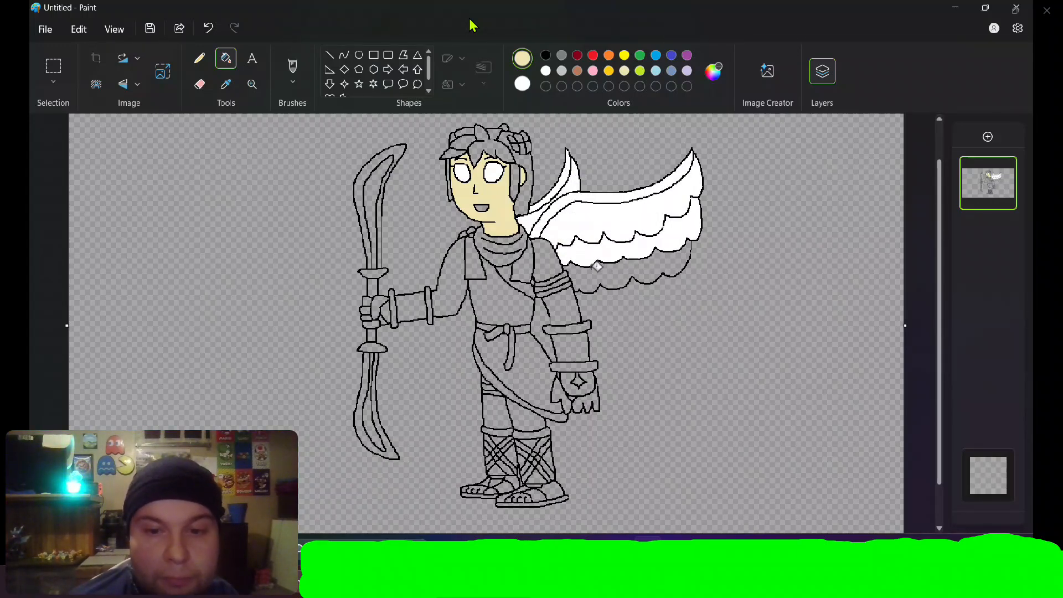
right_click(597, 266)
- Fill the bare skin of the near arm with cream, from the shoulder past the armband to the thumb and fingers
left_click(556, 259)
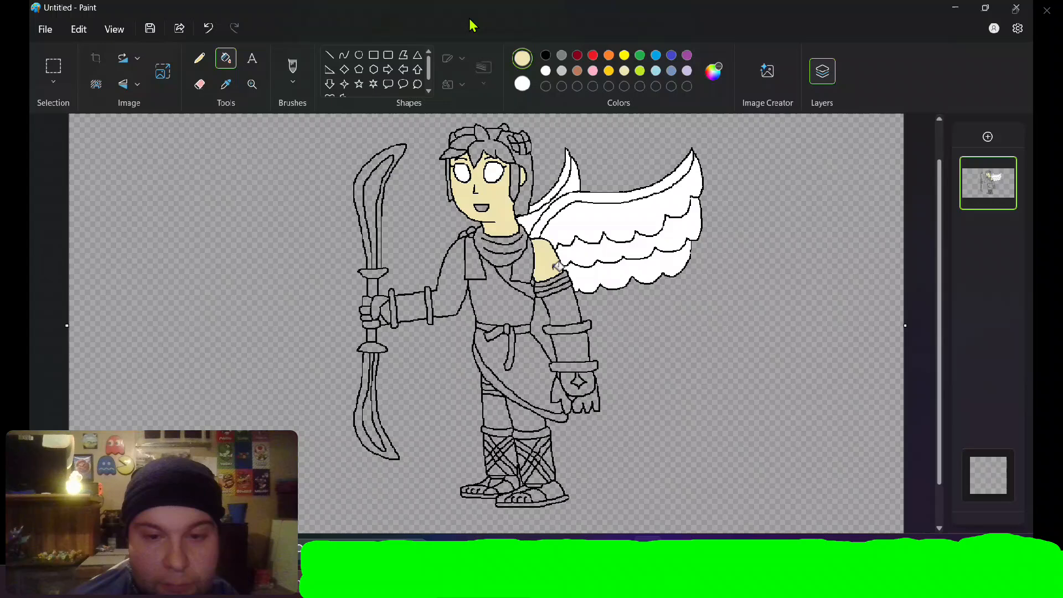
left_click(573, 309)
left_click(561, 390)
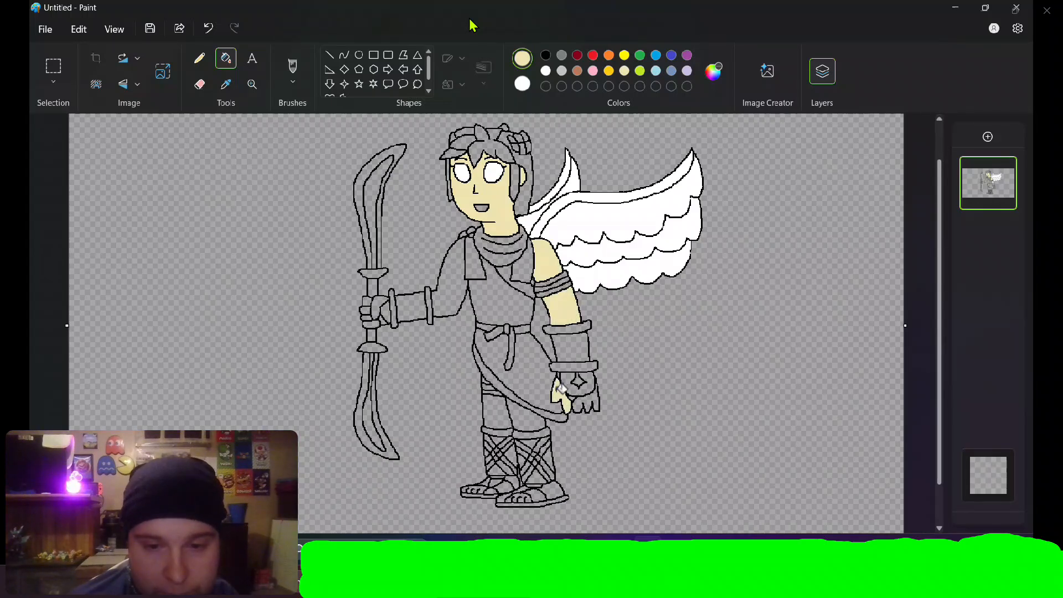
left_click(589, 401)
- Fill both feet with their toes and the bare legs above the shin wraps with cream
left_click(553, 489)
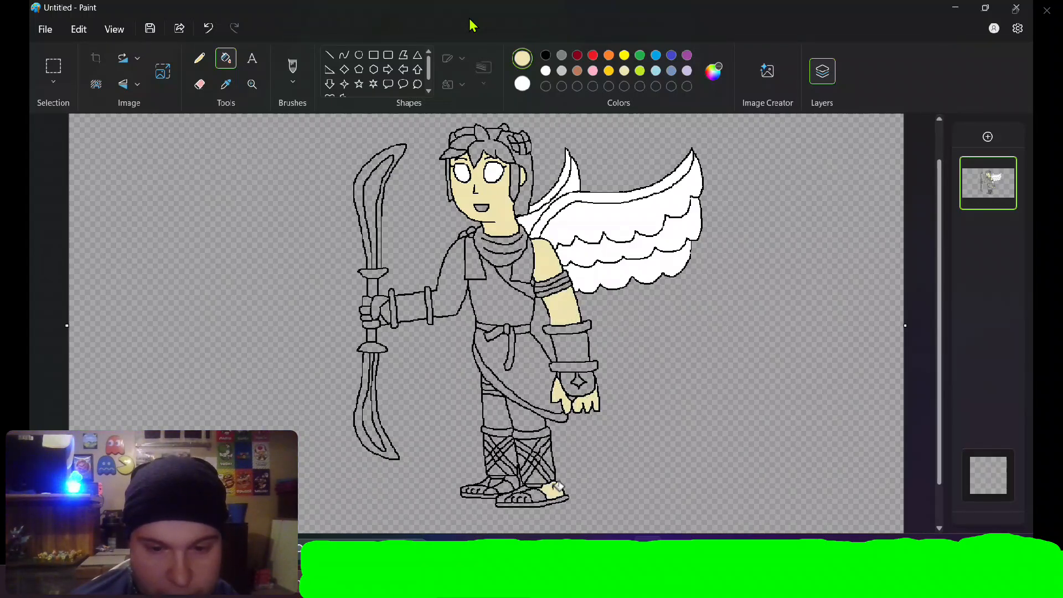
left_click(514, 493)
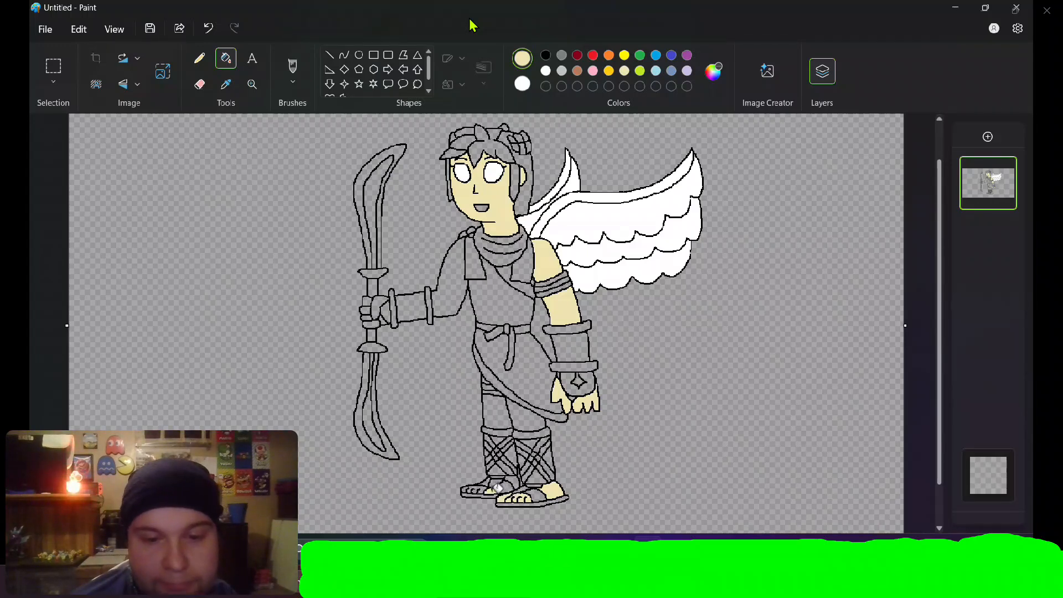
left_click(488, 487)
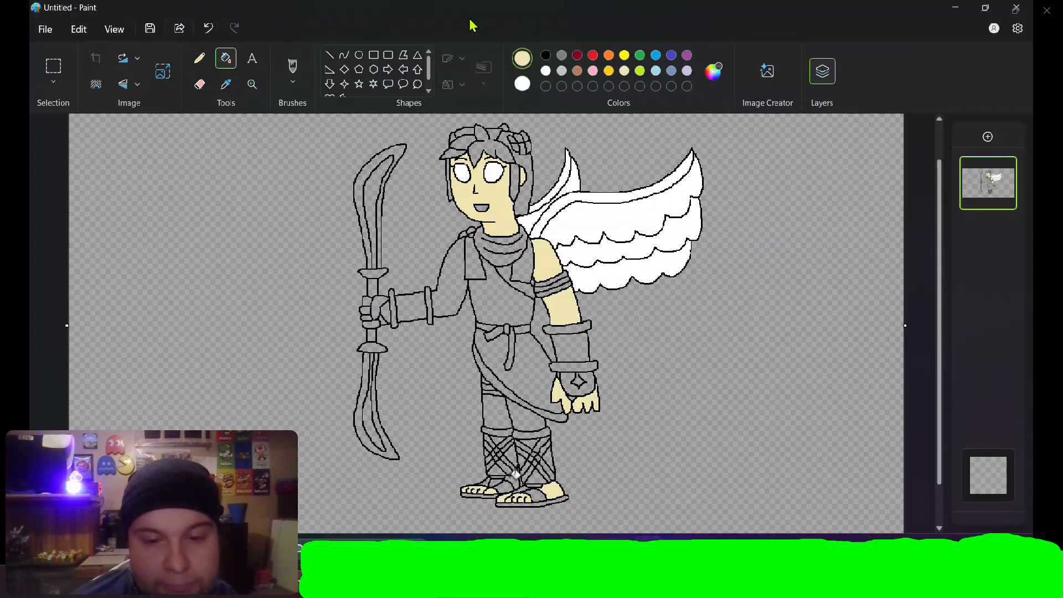
left_click(506, 416)
left_click(528, 419)
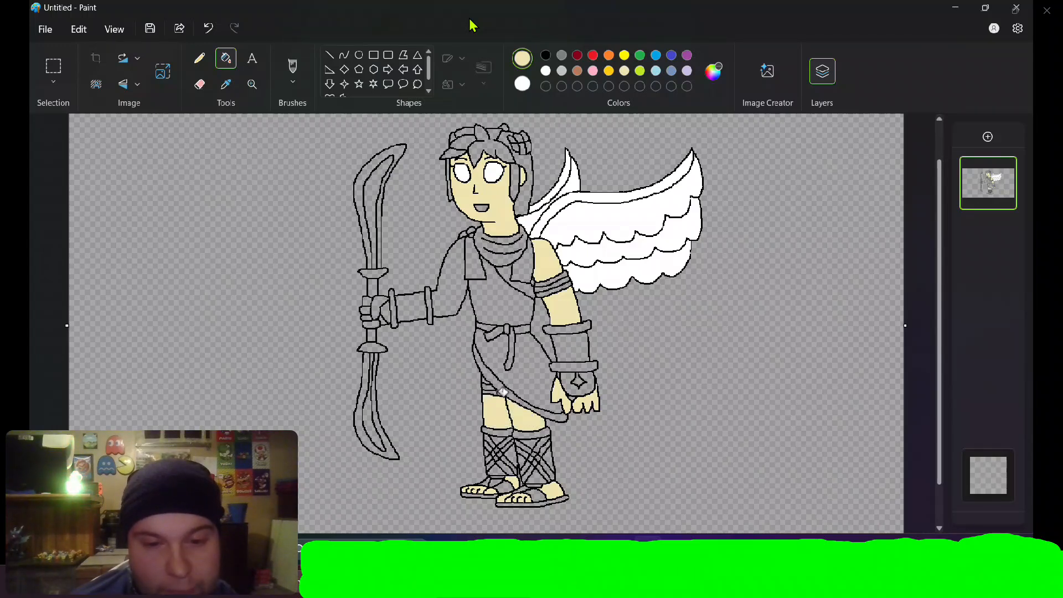
- Fill the tunic and scarf with white, and the far upper arm and the hand gripping the weapon with cream
right_click(540, 374)
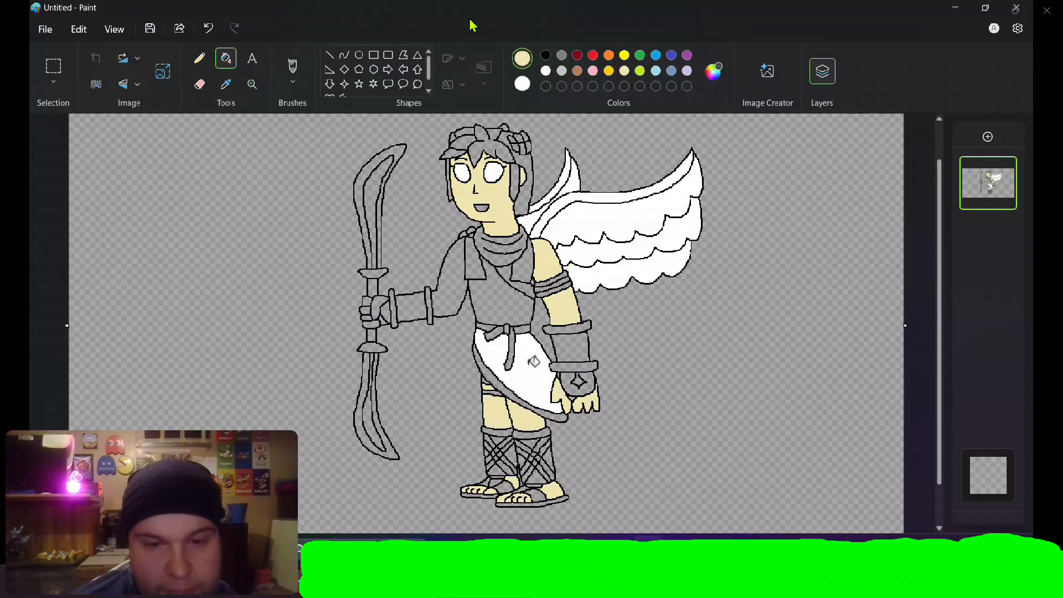
right_click(506, 309)
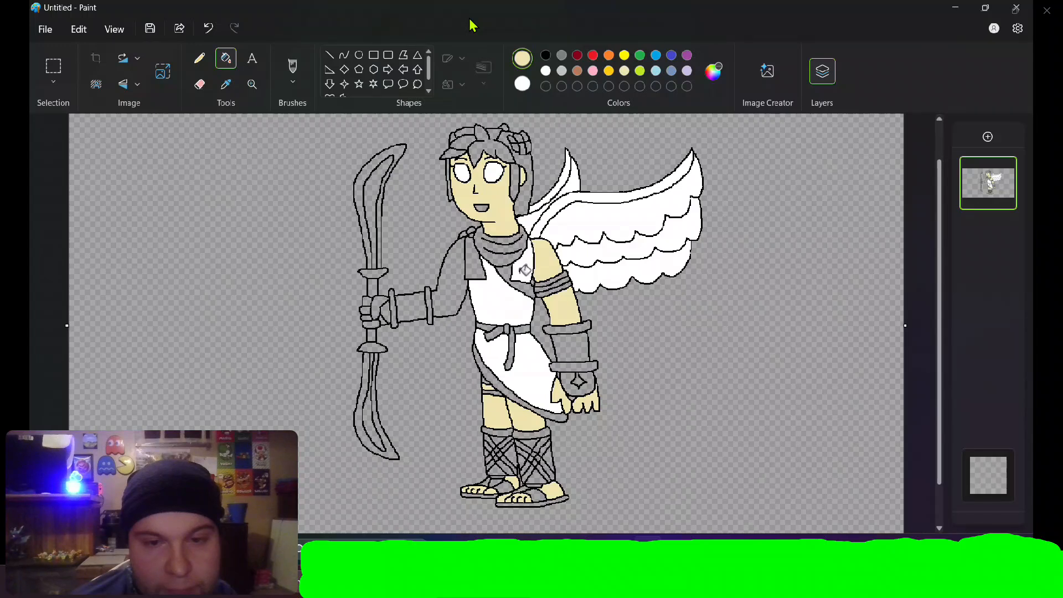
right_click(506, 255)
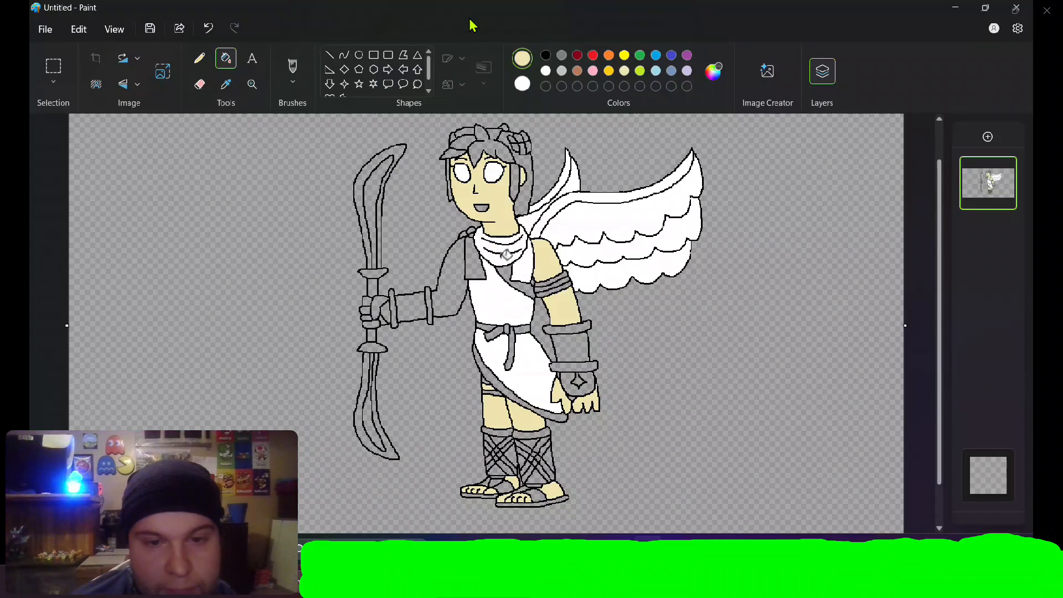
right_click(477, 259)
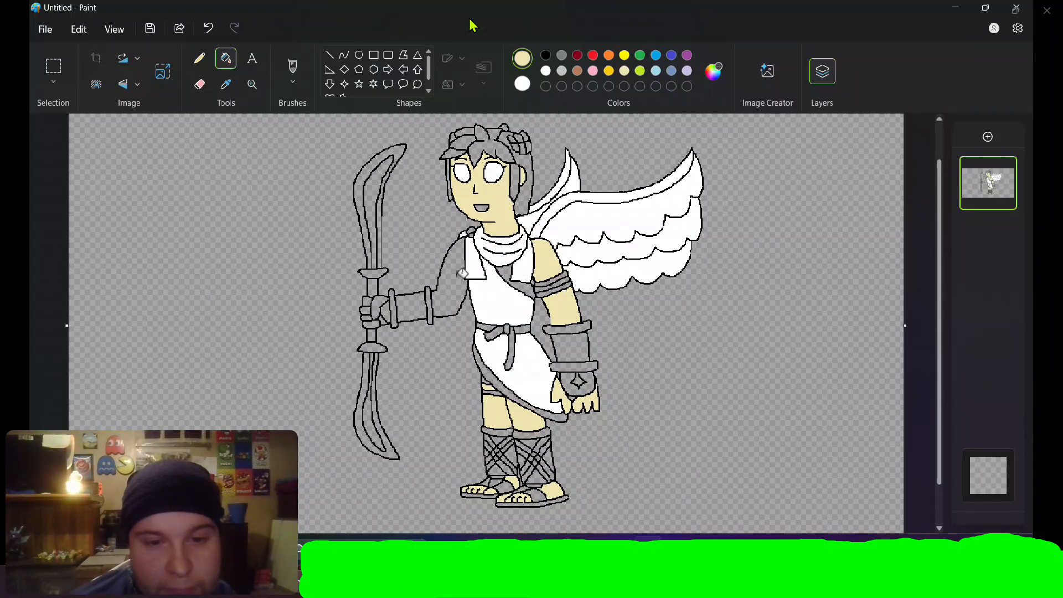
left_click(462, 272)
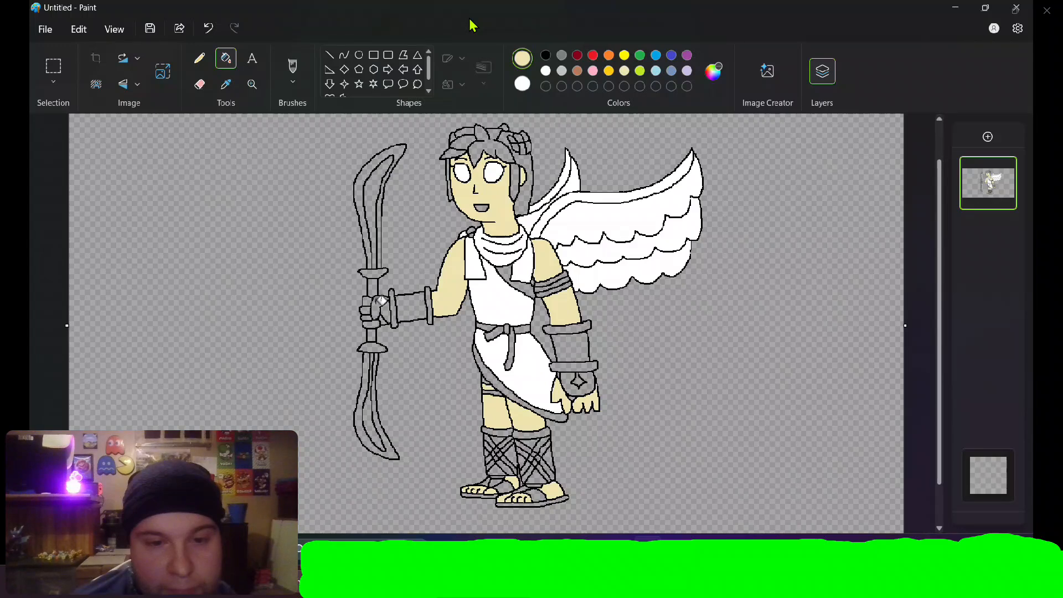
left_click(372, 302)
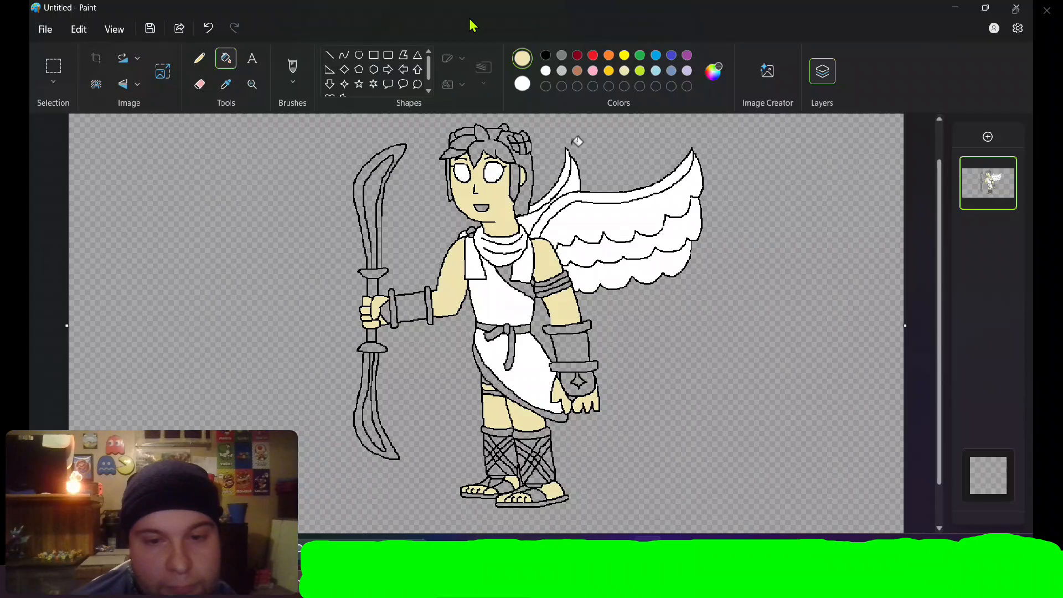
- Fill all the hair sections with brown, including the bangs, side locks and back of the head
left_click(577, 71)
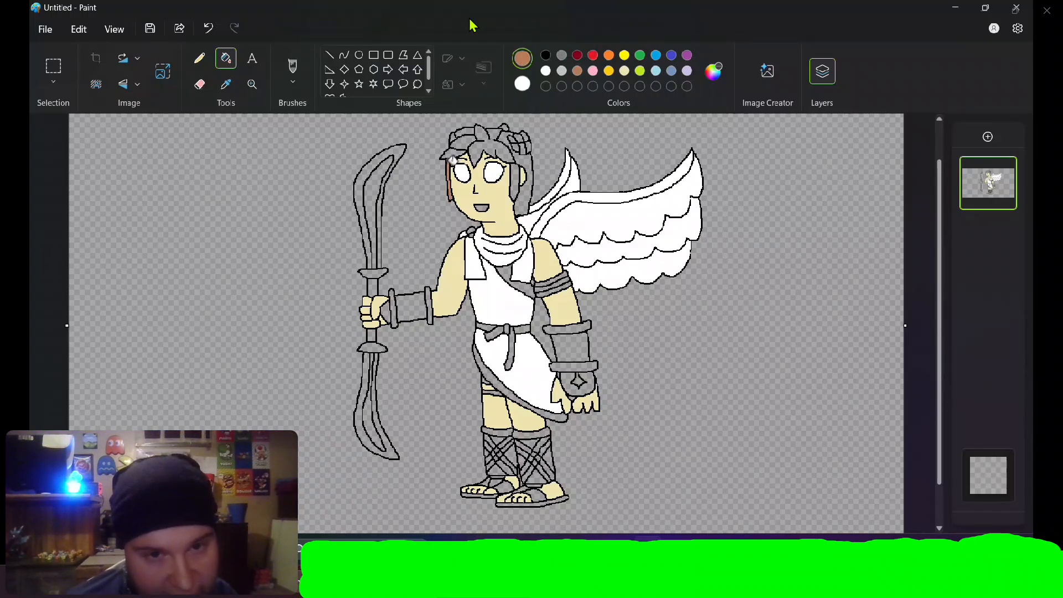
left_click(461, 145)
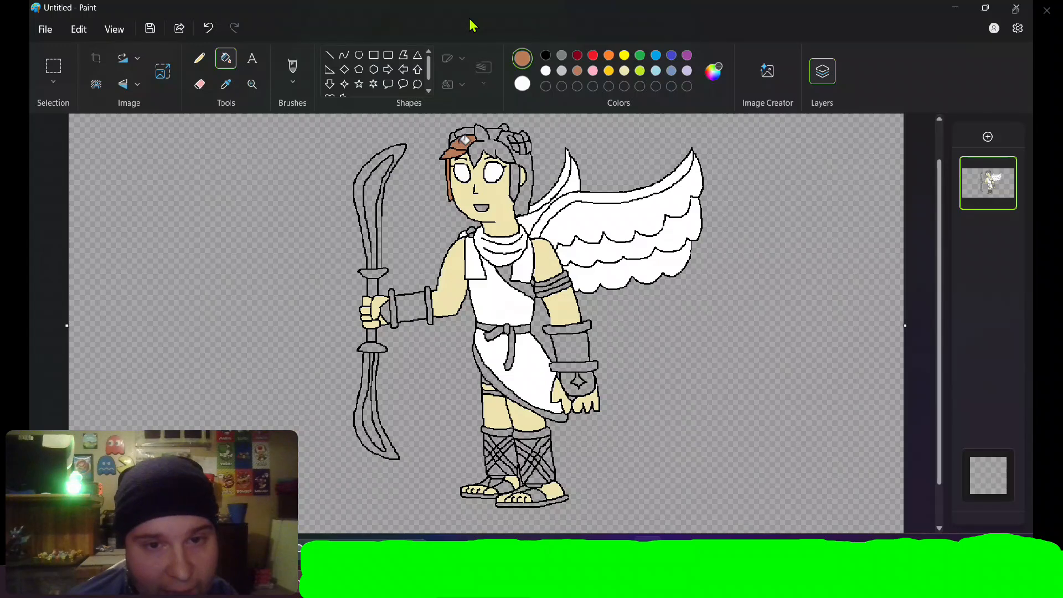
left_click(492, 141)
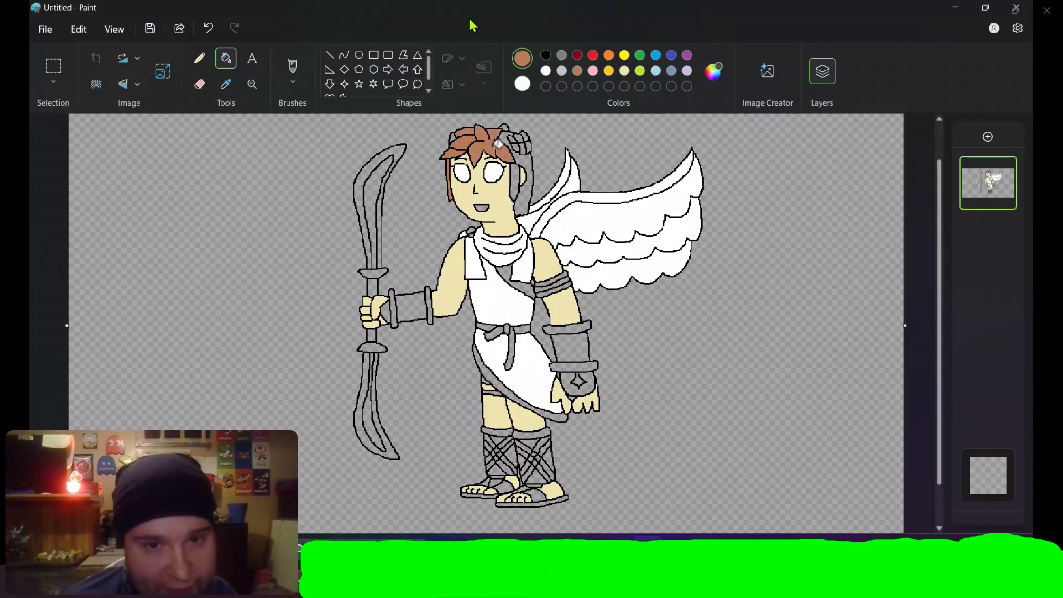
left_click(506, 137)
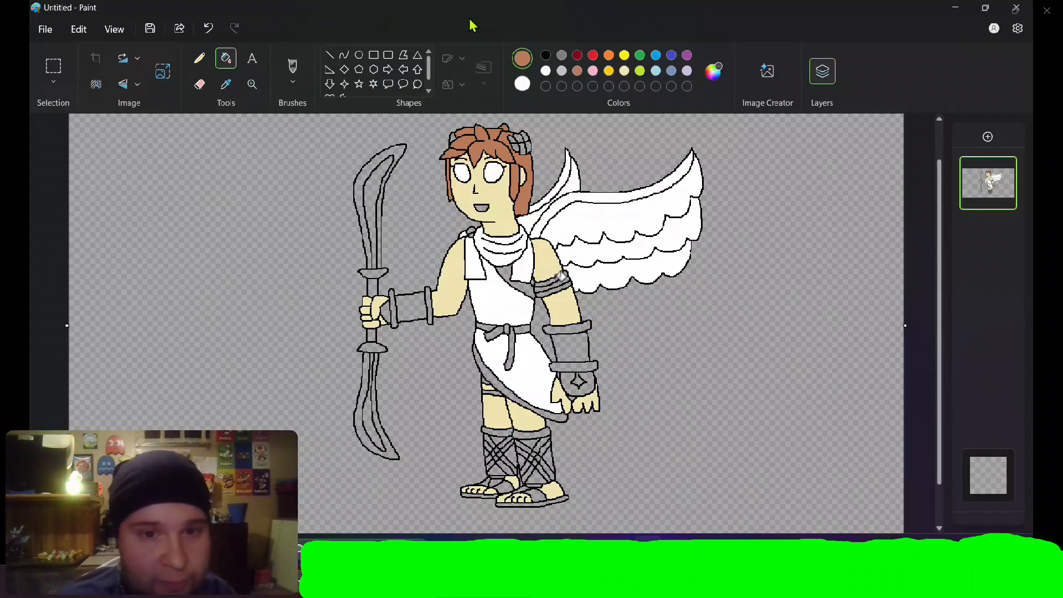
- Fill the crisscrossed shin wraps on both legs with brown, undoing any fill that recolors the outlines
left_click(555, 465)
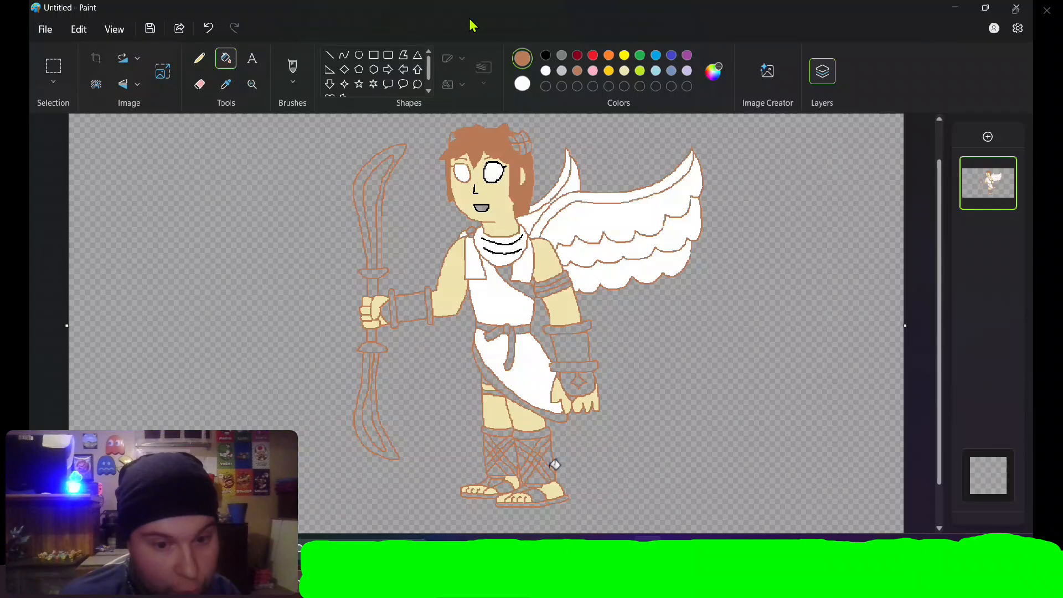
key("ctrl+z")
left_click(550, 471)
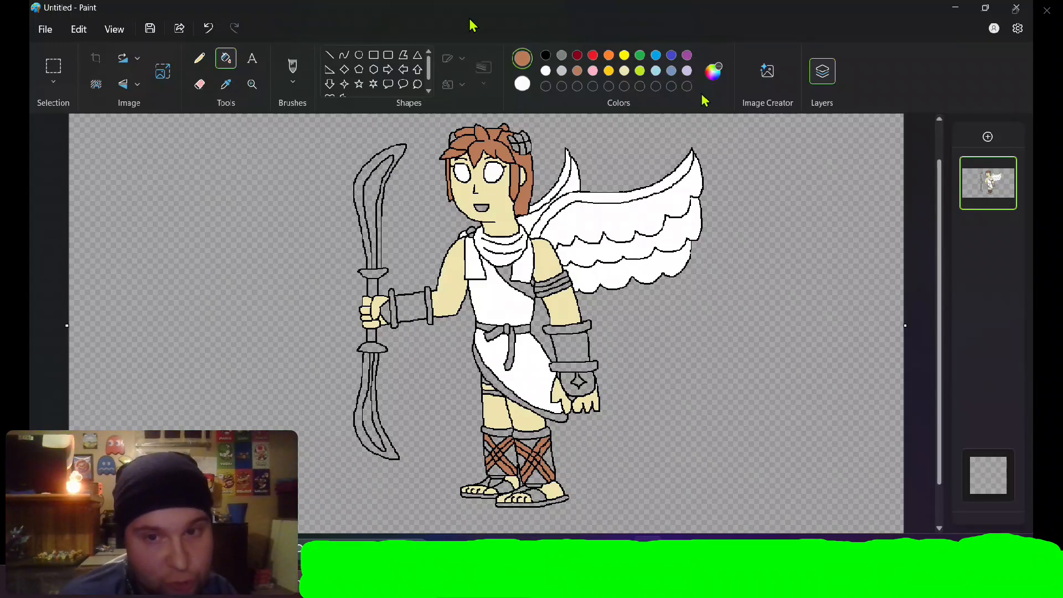
- Add dark yellow (#817F26) as the fill color and apply it to the weapon's blade borders and both guards
left_click(714, 79)
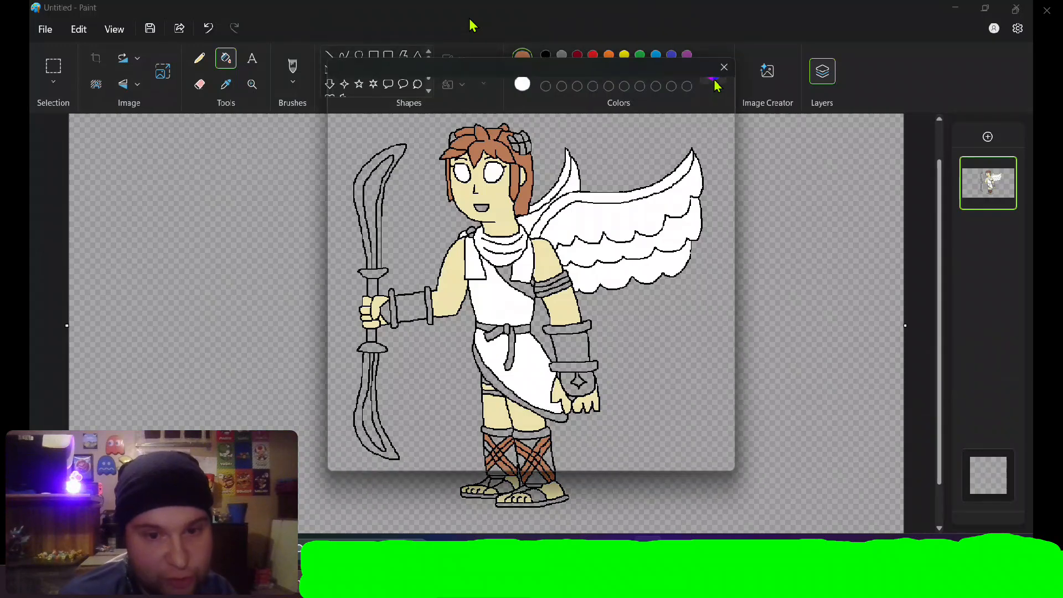
left_click(451, 361)
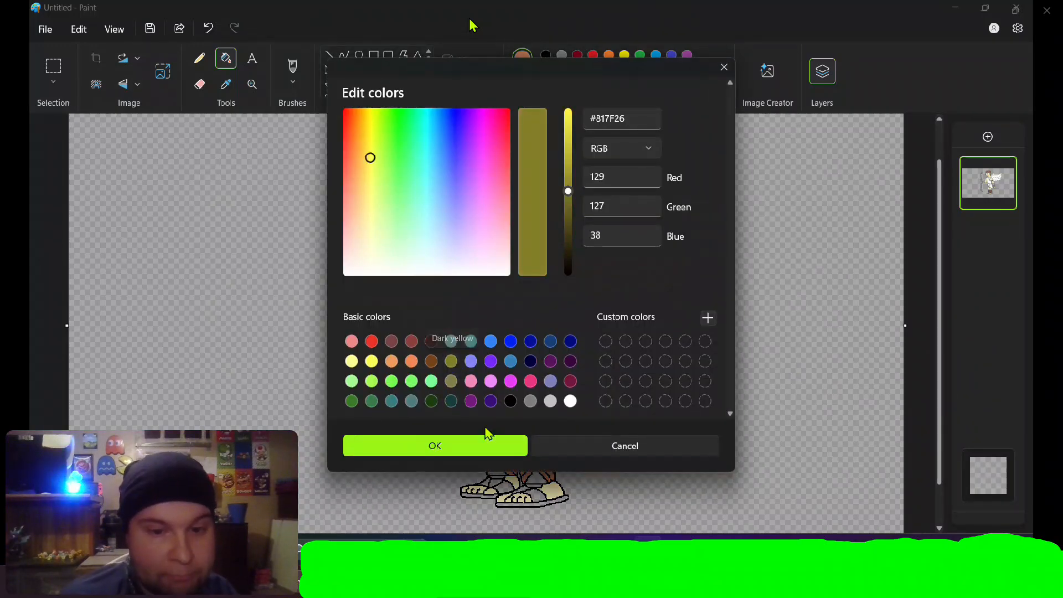
left_click(495, 444)
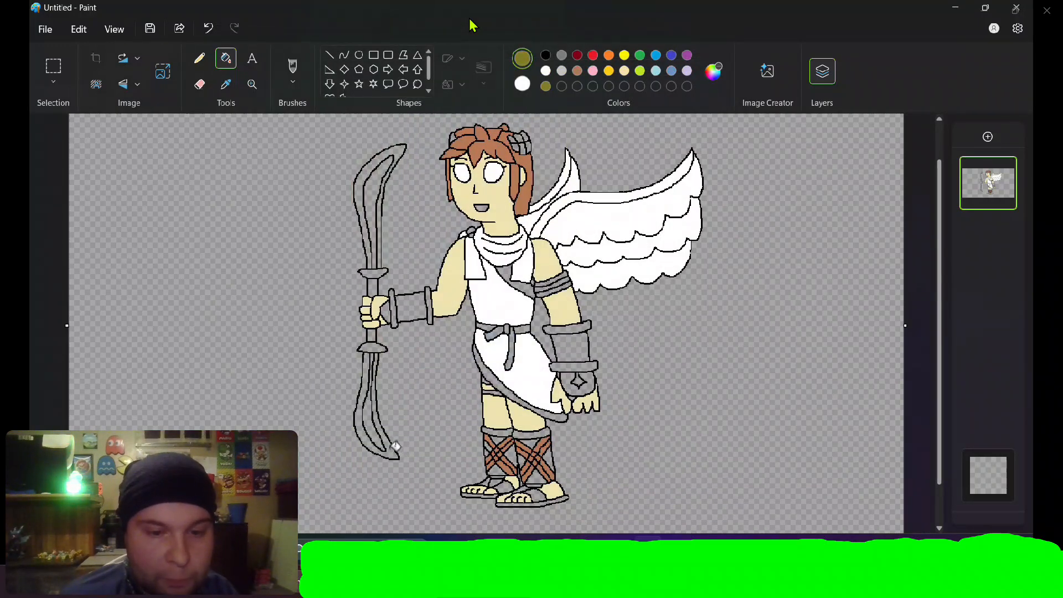
left_click(394, 446)
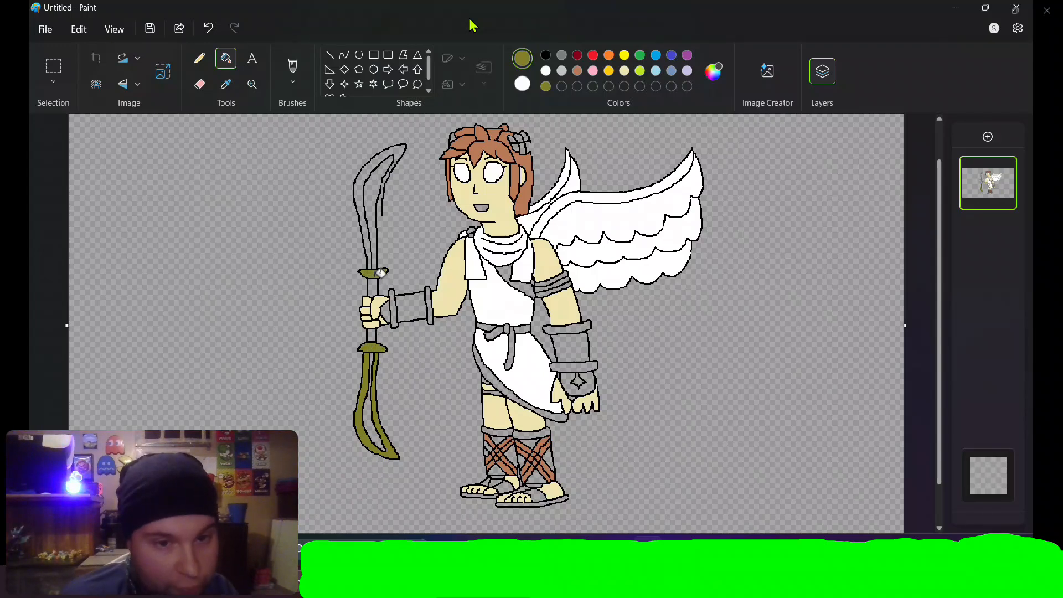
left_click(361, 197)
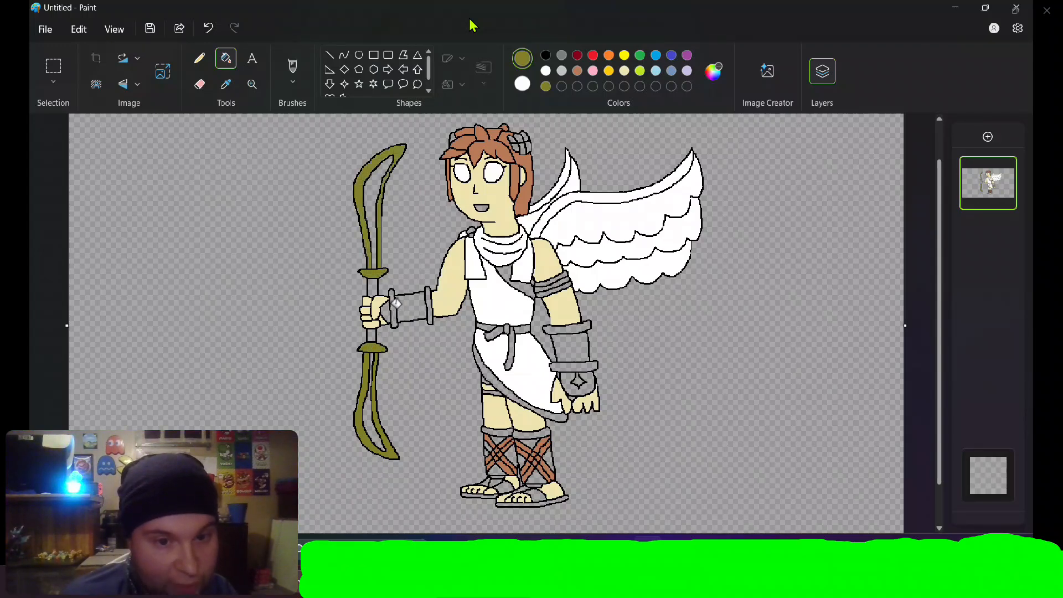
- Fill the bracer rims, hand emblem, upper armbands, thigh band and head wreath with dark yellow
left_click(394, 306)
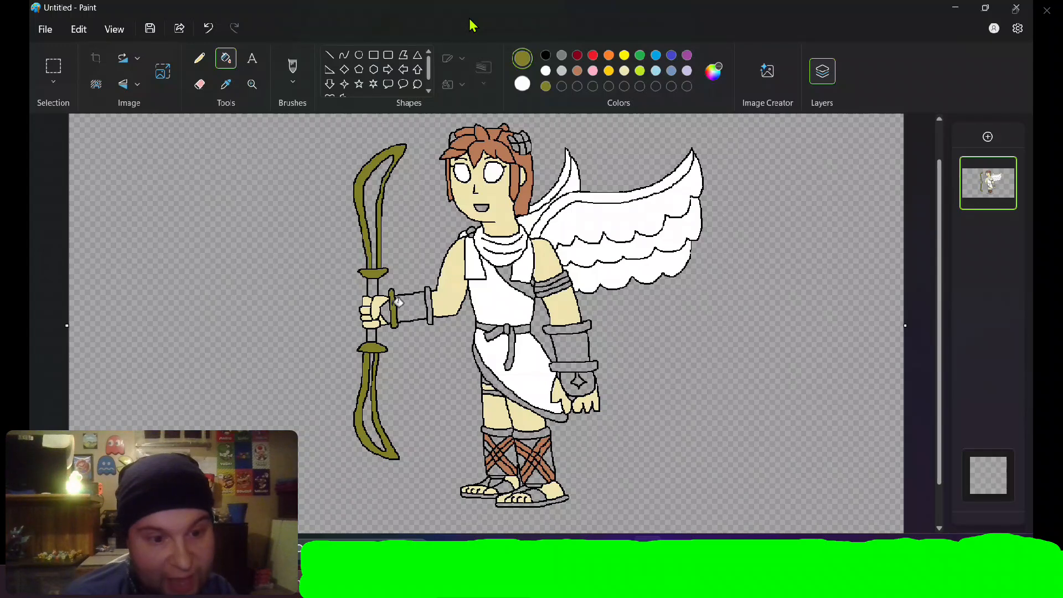
left_click(430, 304)
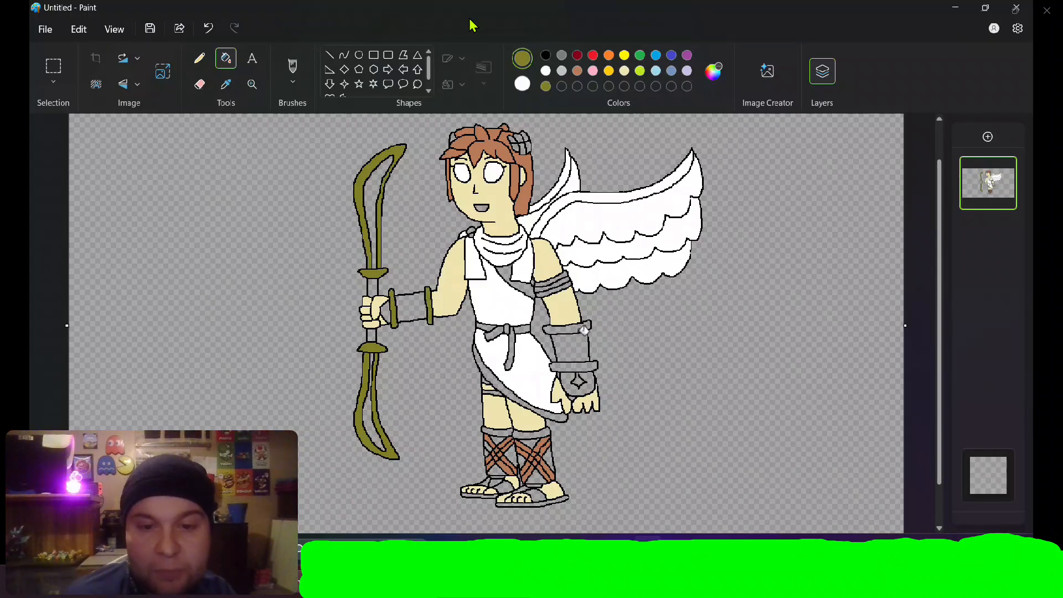
left_click(582, 327)
left_click(592, 366)
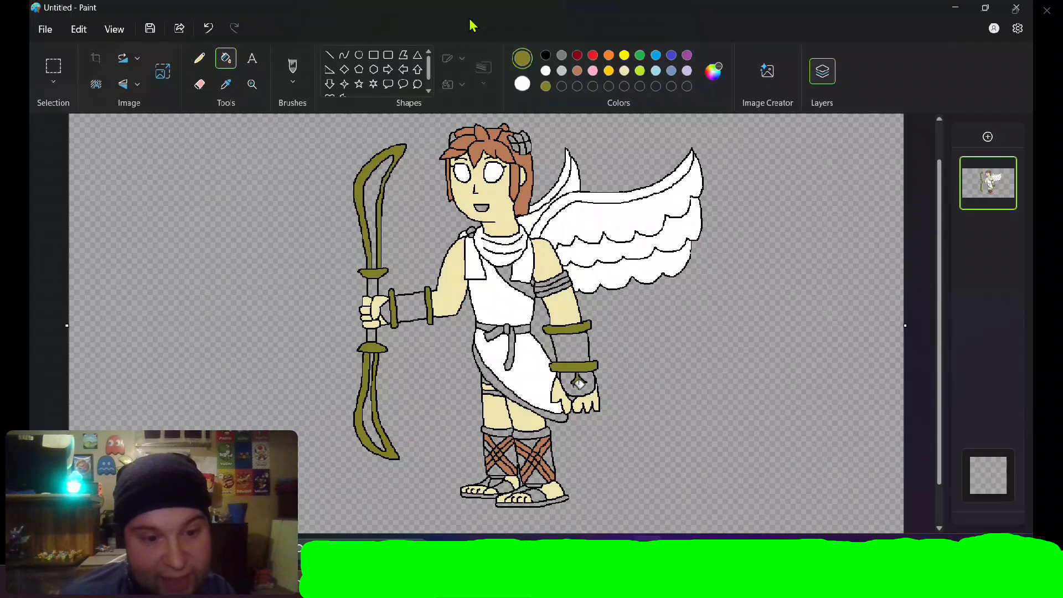
left_click(493, 391)
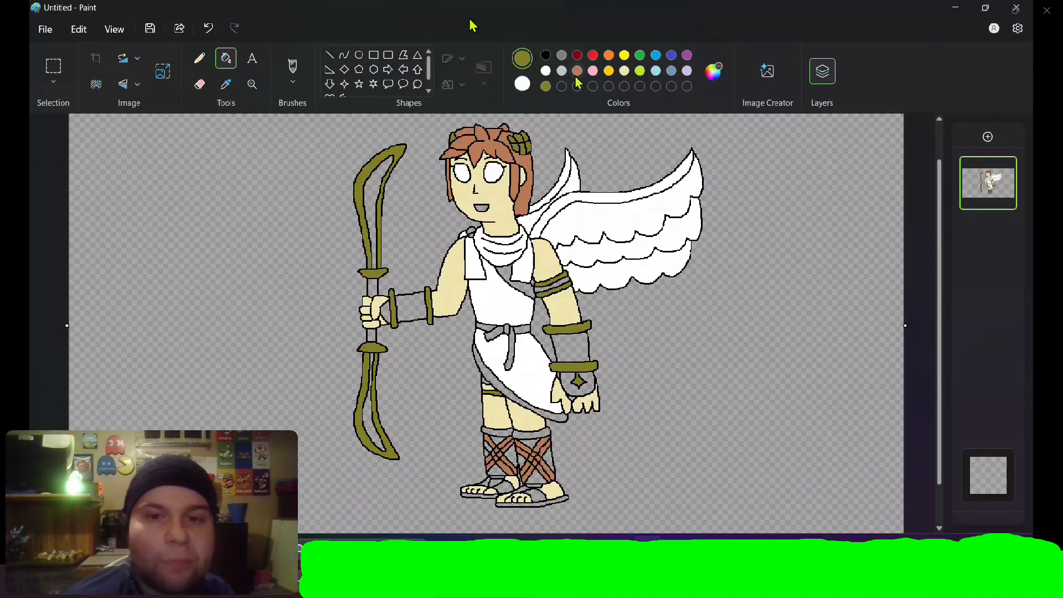
- Fill the open mouth with pink and switch the fill color back to dark yellow
left_click(592, 70)
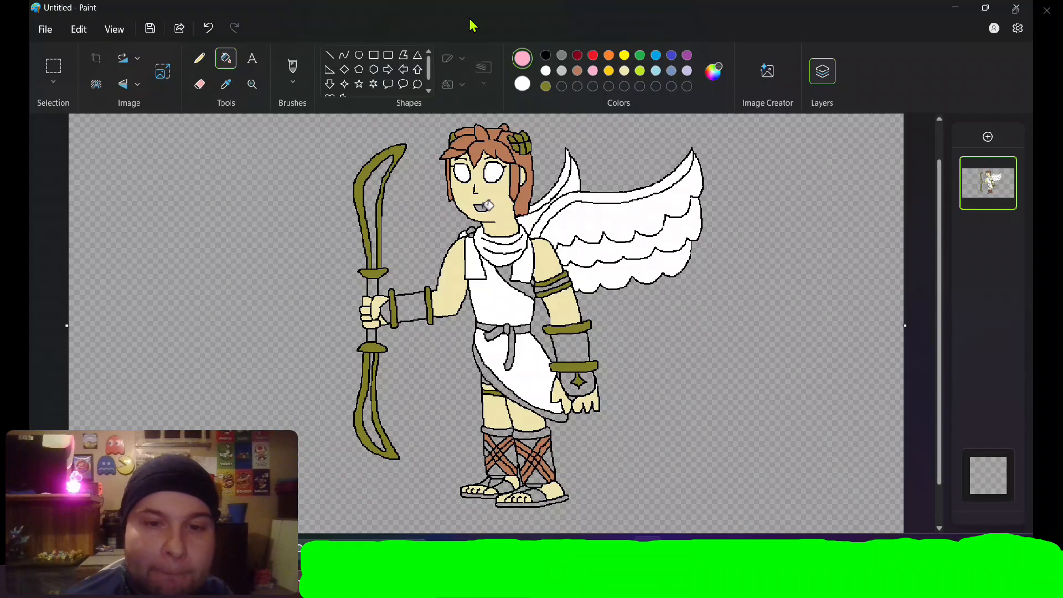
left_click(545, 86)
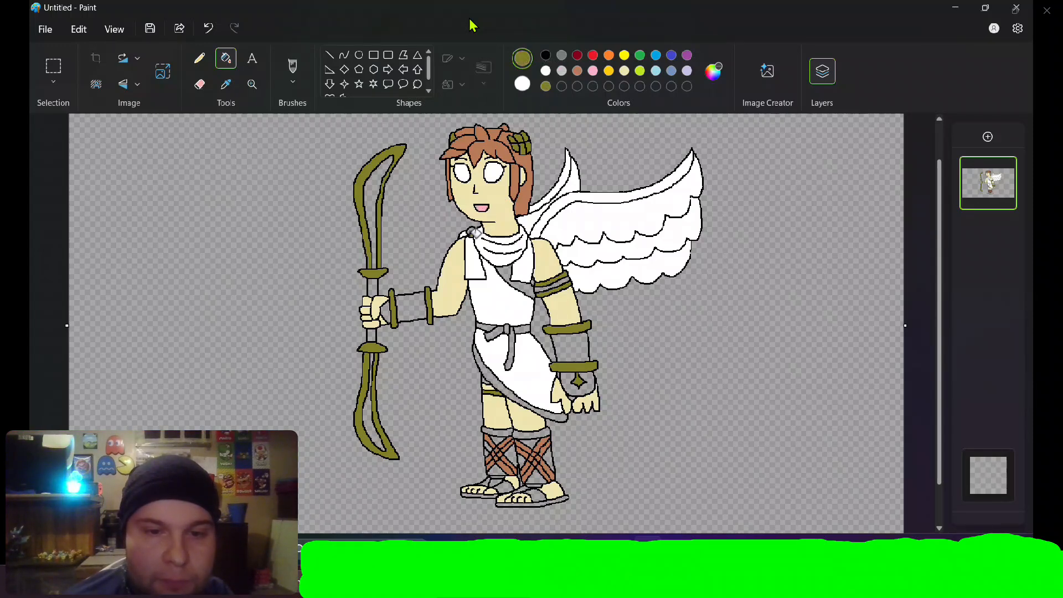
- Fill the small round shoulder clasp with red, undoing the fill that recolors the outlines
left_click(592, 54)
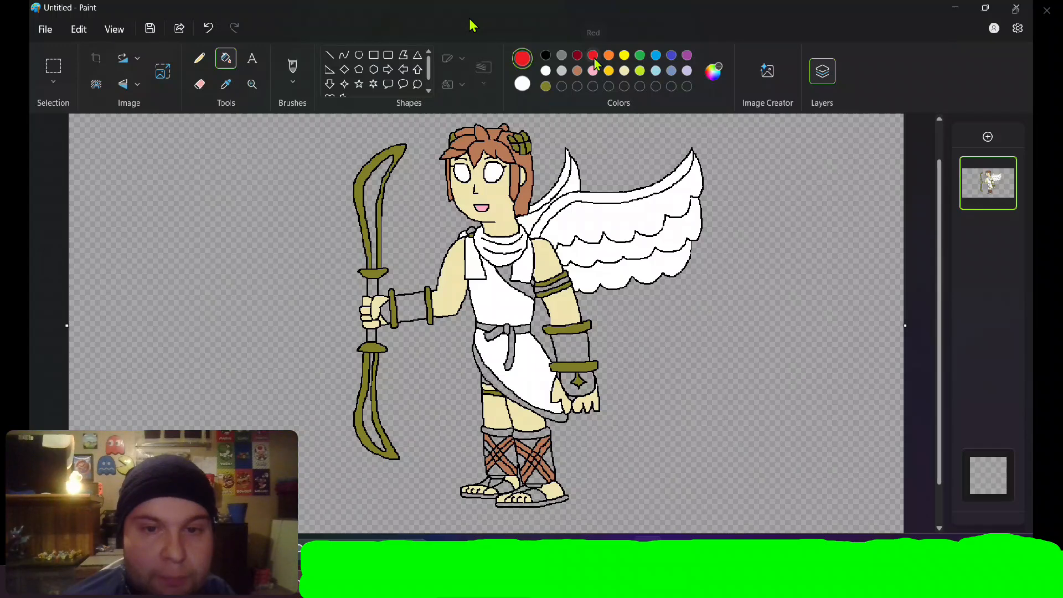
left_click(477, 228)
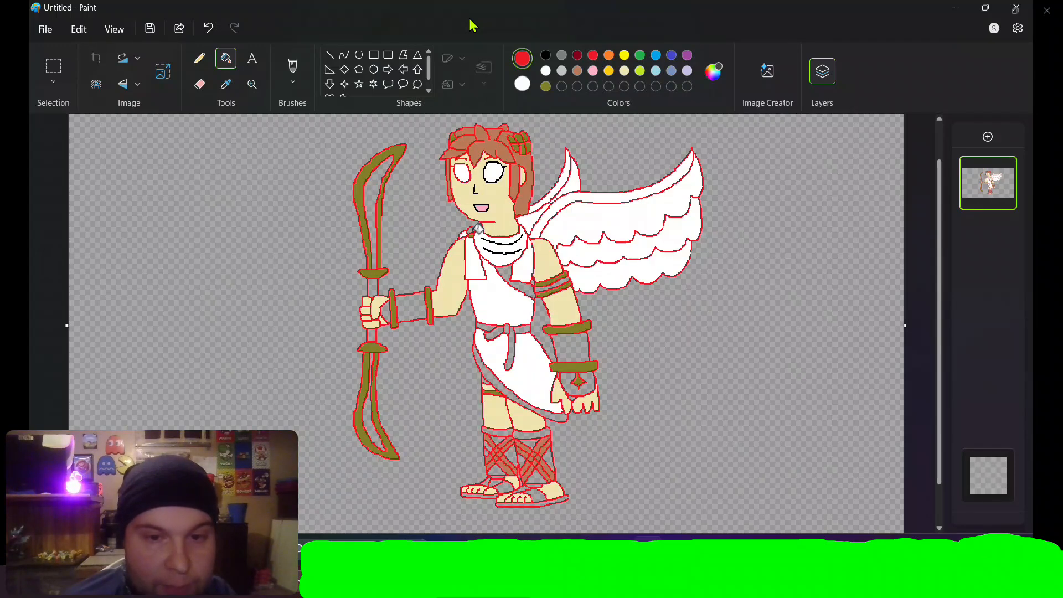
key("ctrl+z")
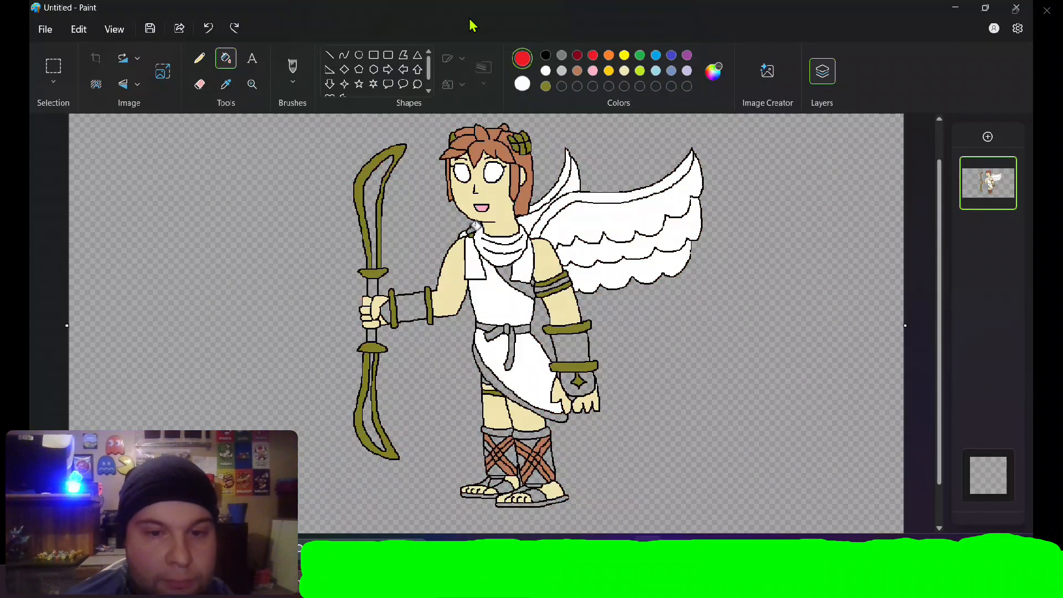
- Fill the tunic's curved hem, the back-of-hand guard around the emblem and the center of the upper armband with dark red
left_click(578, 58)
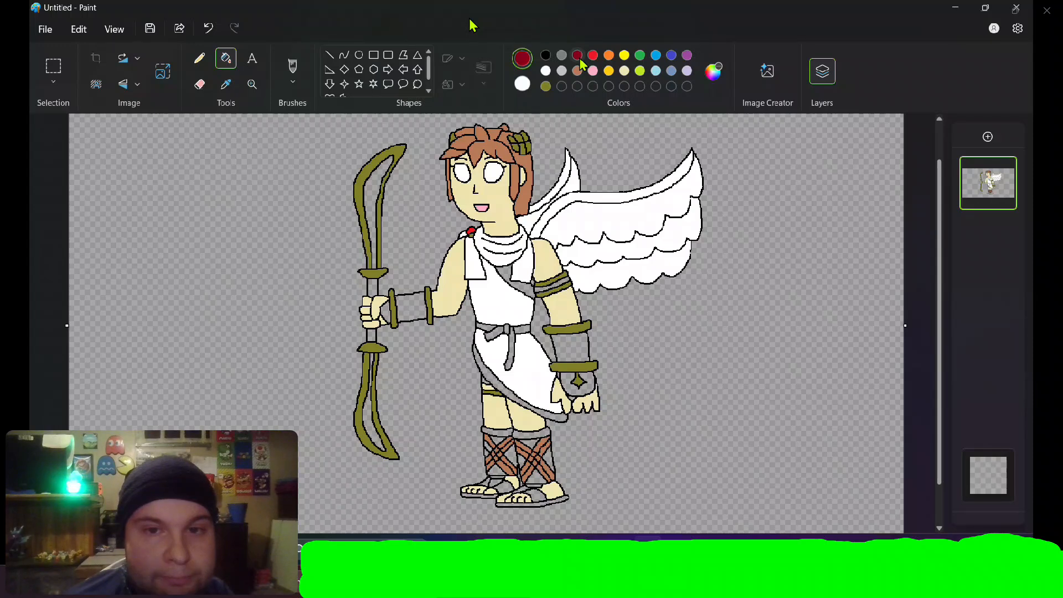
left_click(498, 379)
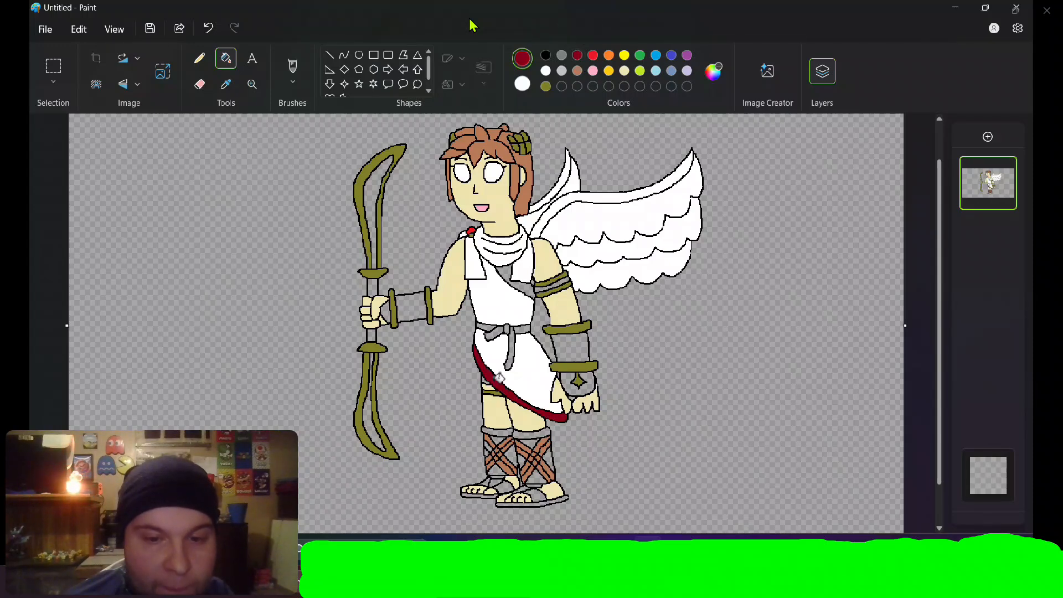
left_click(590, 372)
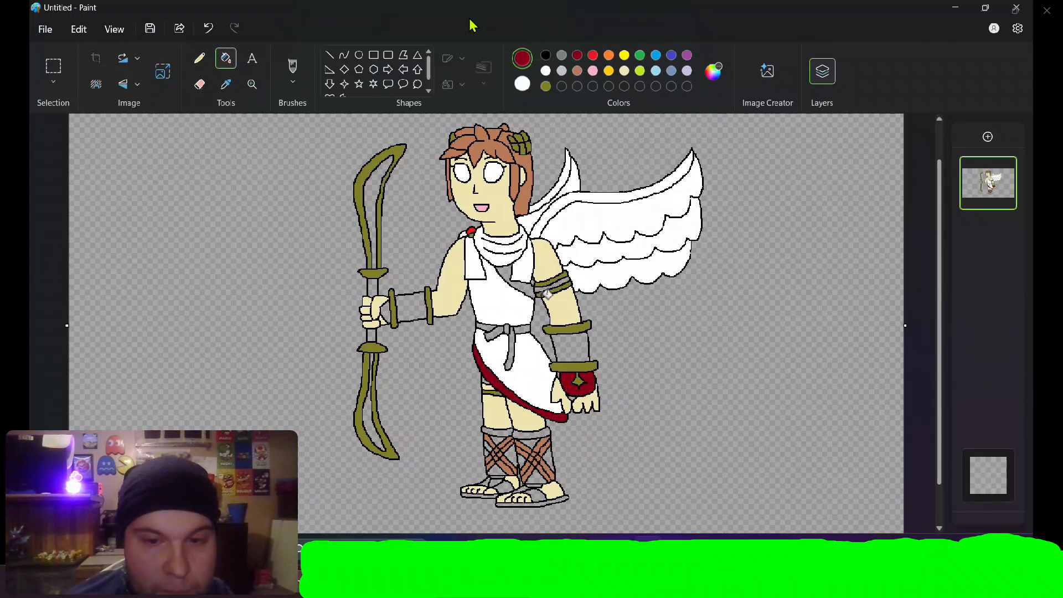
left_click(543, 288)
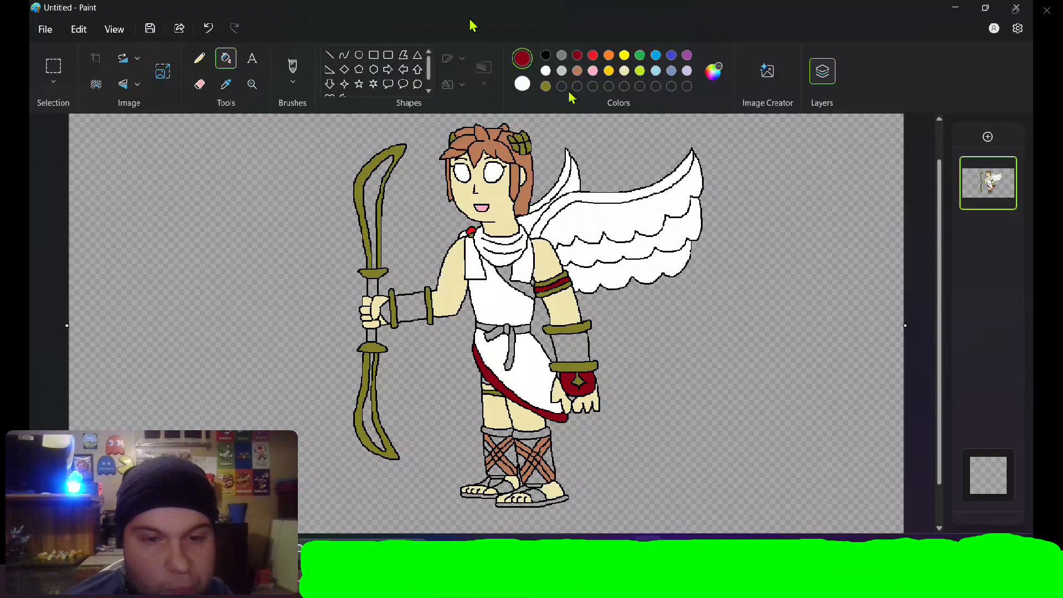
- Add near-black (#050505) as the fill color and apply it to the undershirt at the chest and the area beneath the tunic hem
left_click(624, 70)
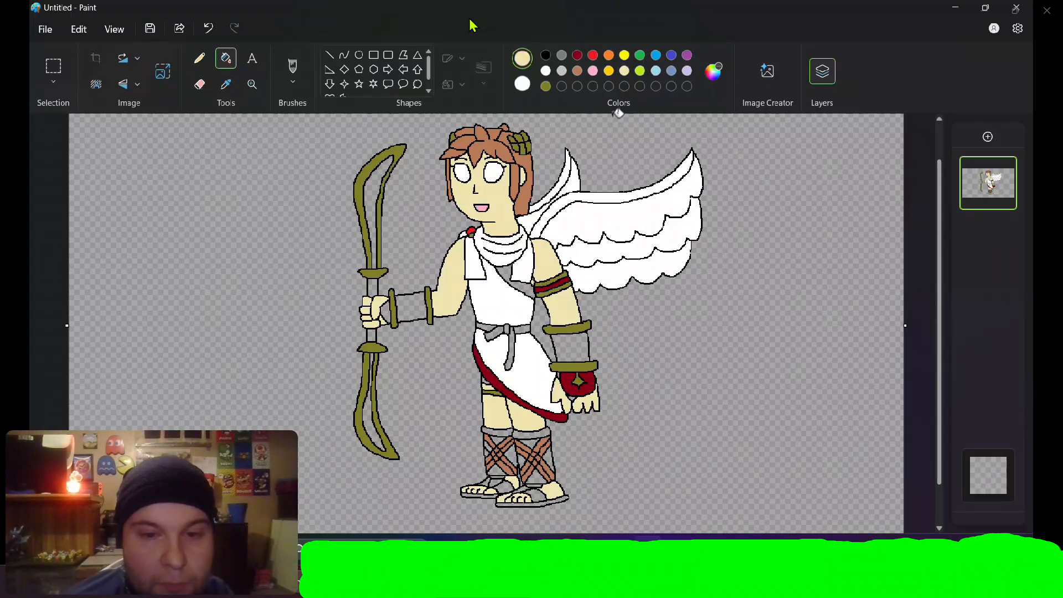
left_click(545, 55)
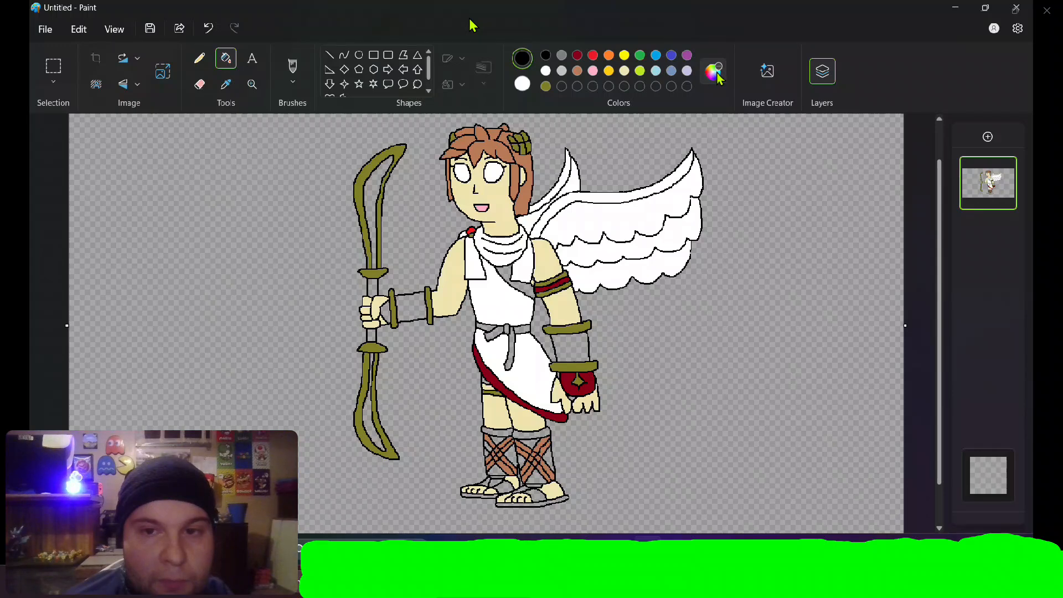
left_click(716, 75)
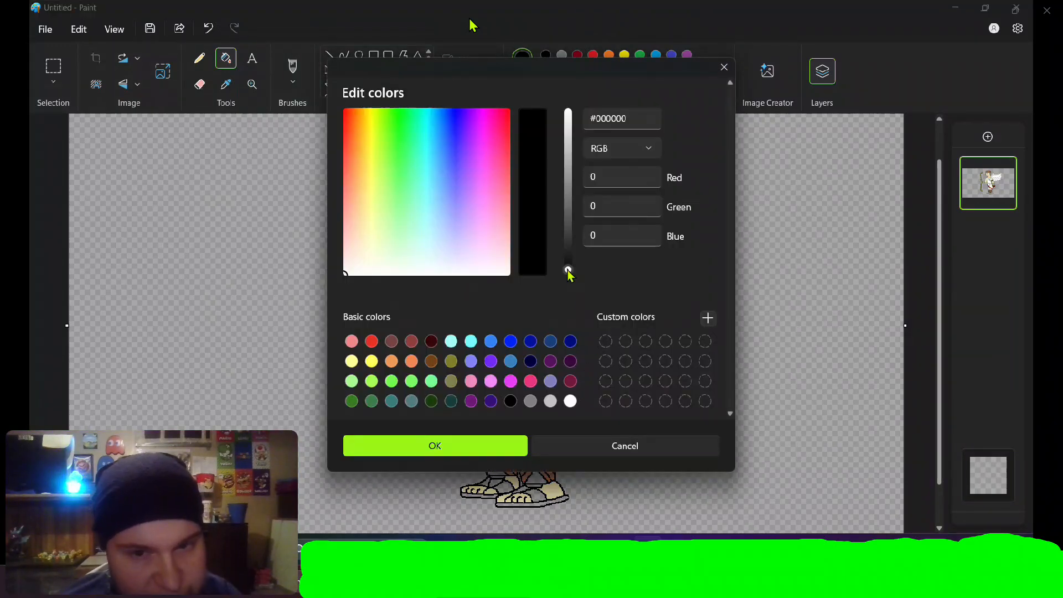
left_click_drag(569, 275, 569, 271)
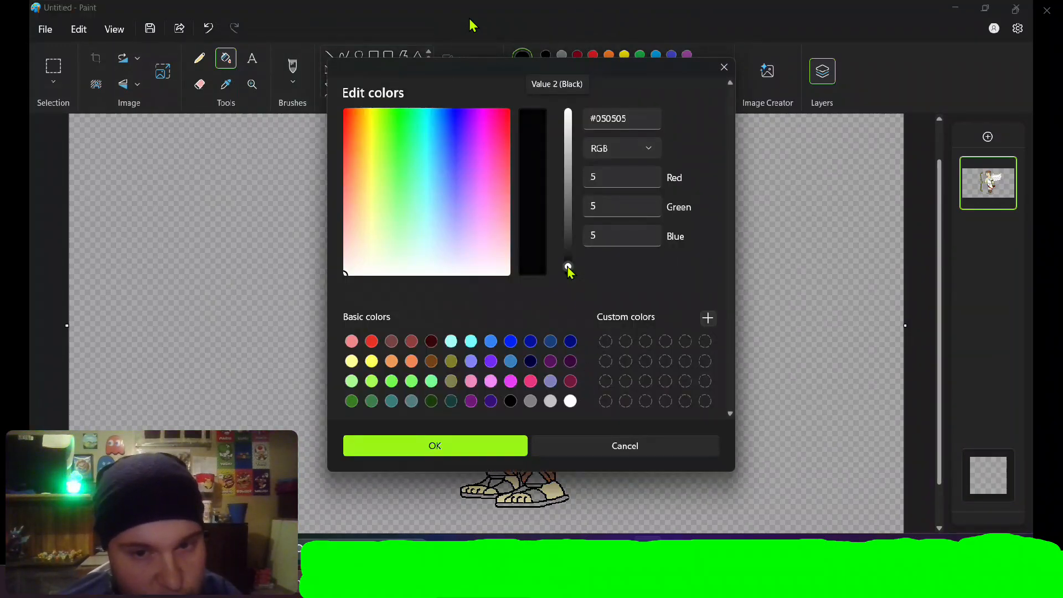
left_click(517, 446)
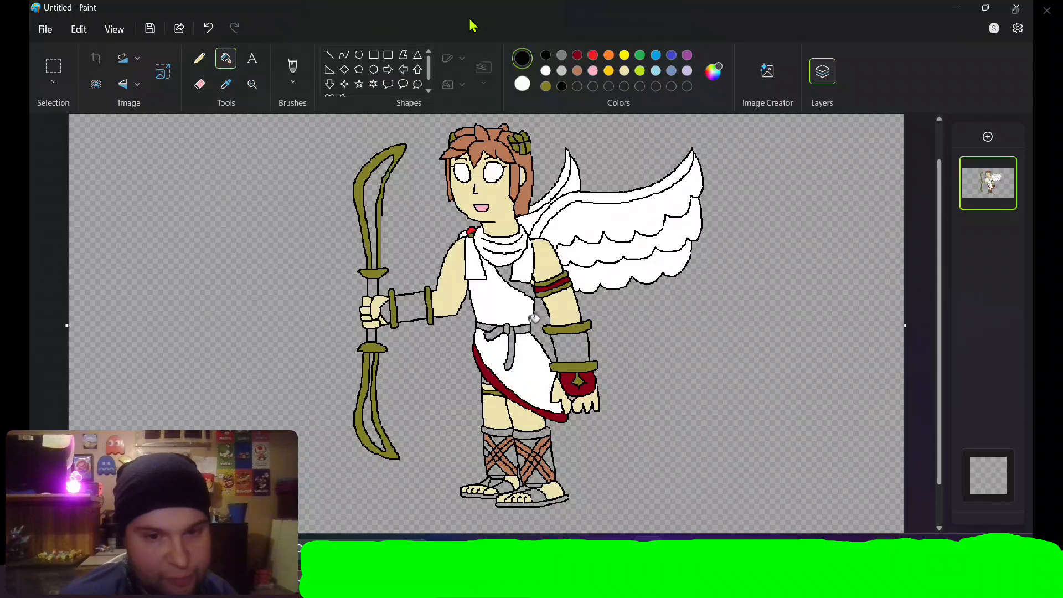
left_click(523, 285)
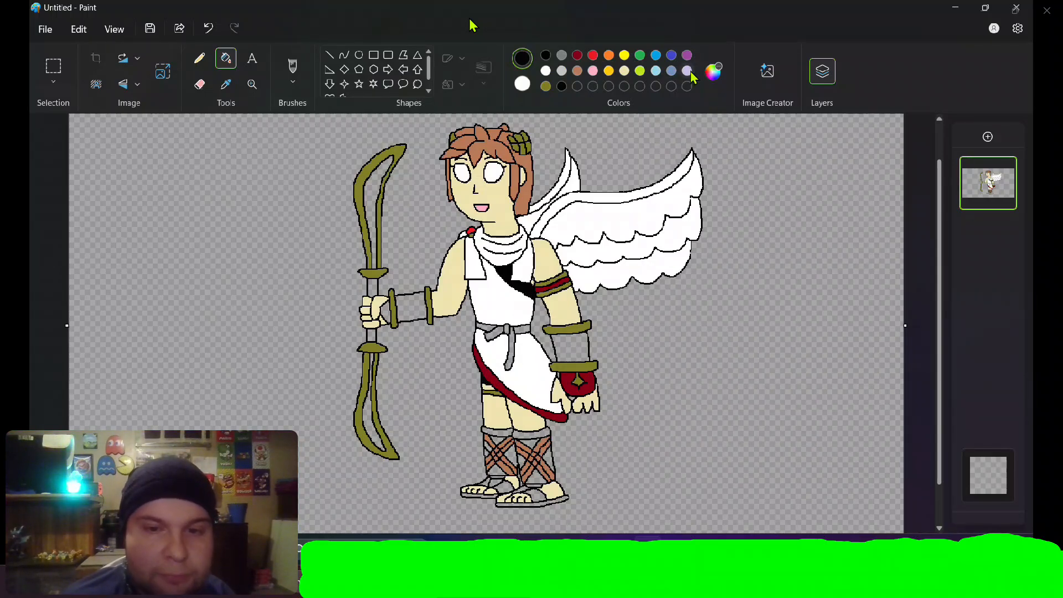
- Add reddish brown (#774342) to the palette, and fill the glove areas on both hands with the near-black color
left_click(712, 75)
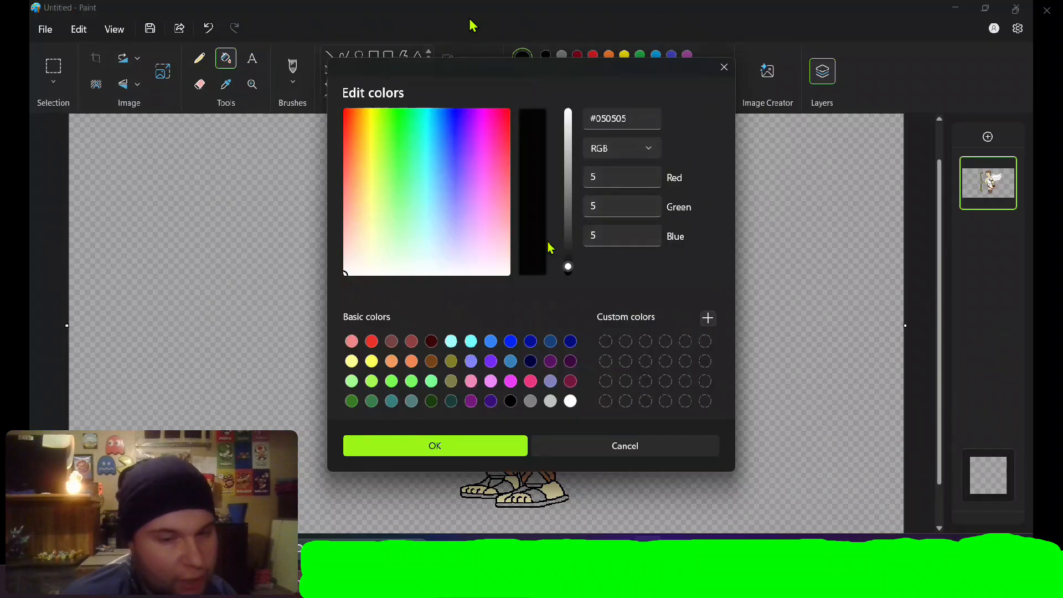
left_click(392, 341)
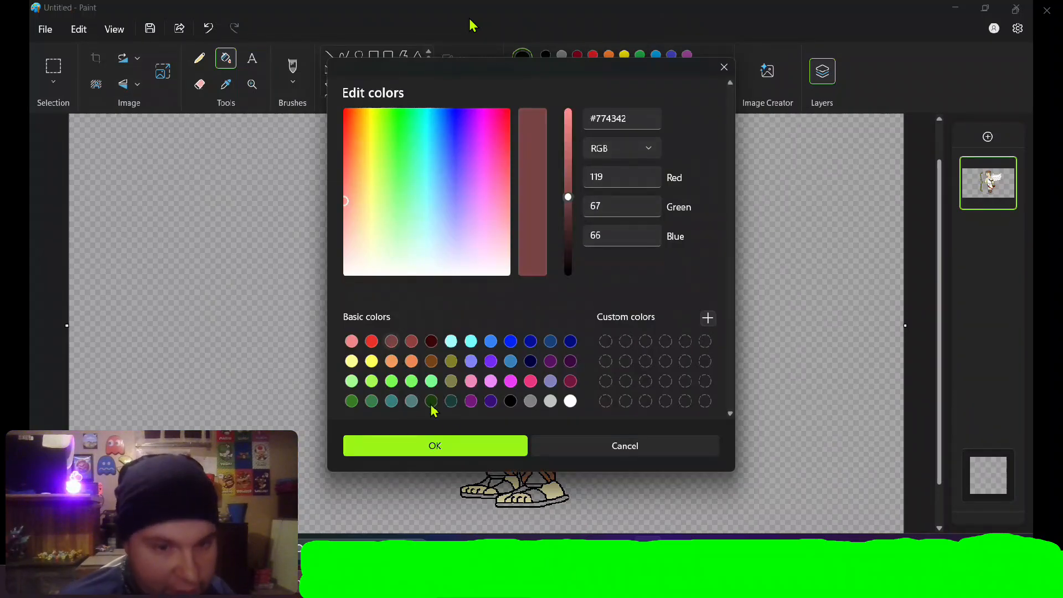
left_click(457, 443)
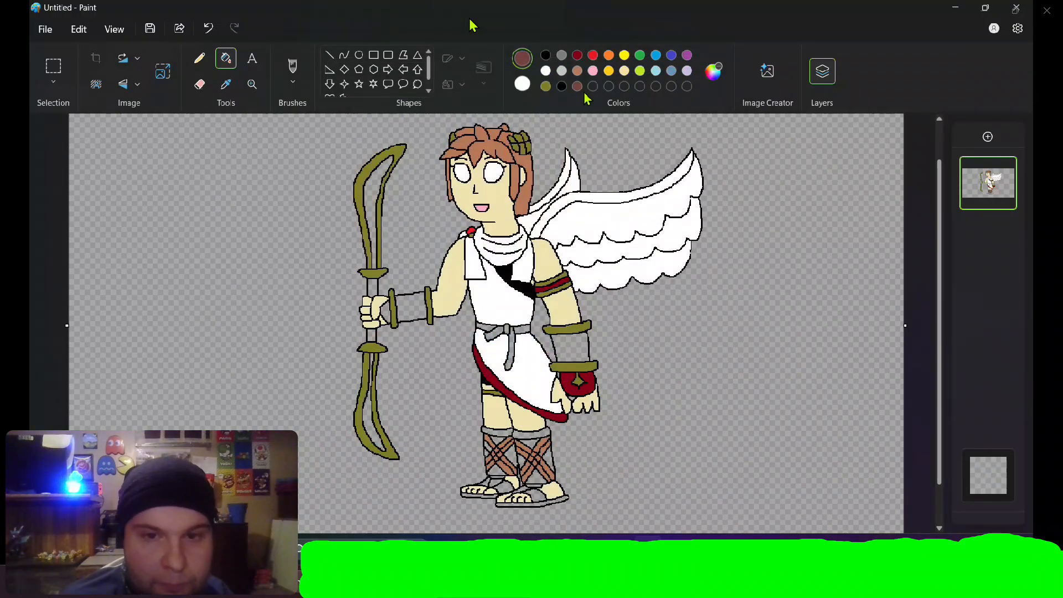
left_click(561, 87)
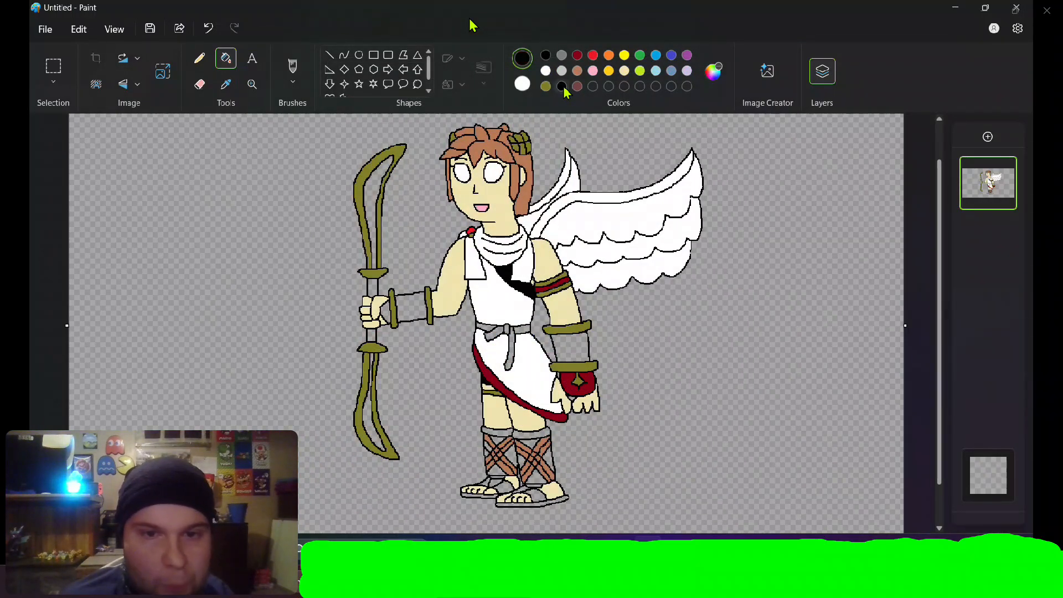
left_click(387, 310)
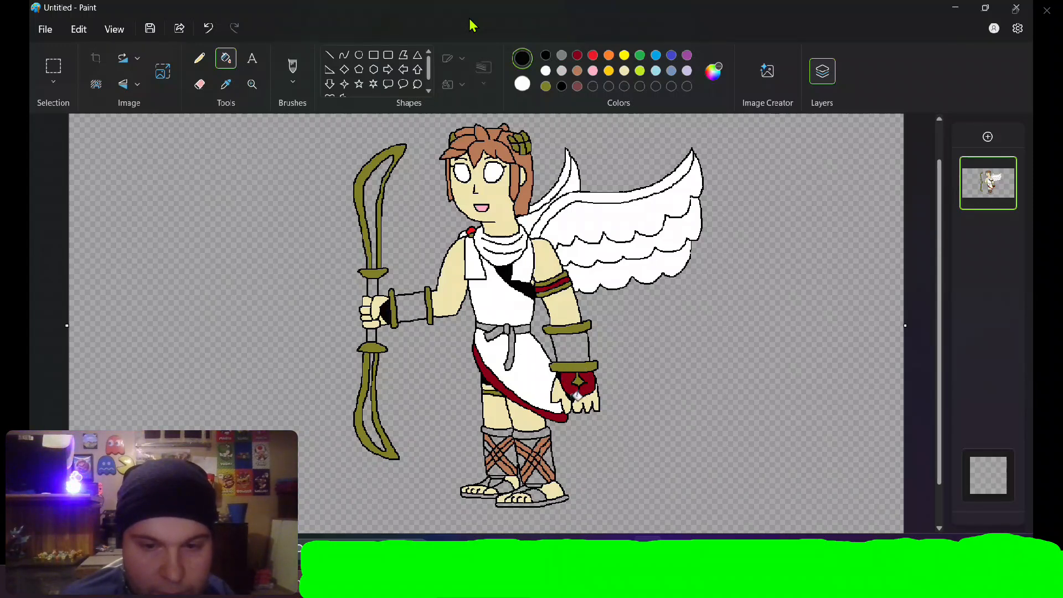
- Fill the weapon's handle, both bracers, the belt, the shin guards behind the crisscross wraps and the sandals with reddish brown (#774342)
left_click(577, 86)
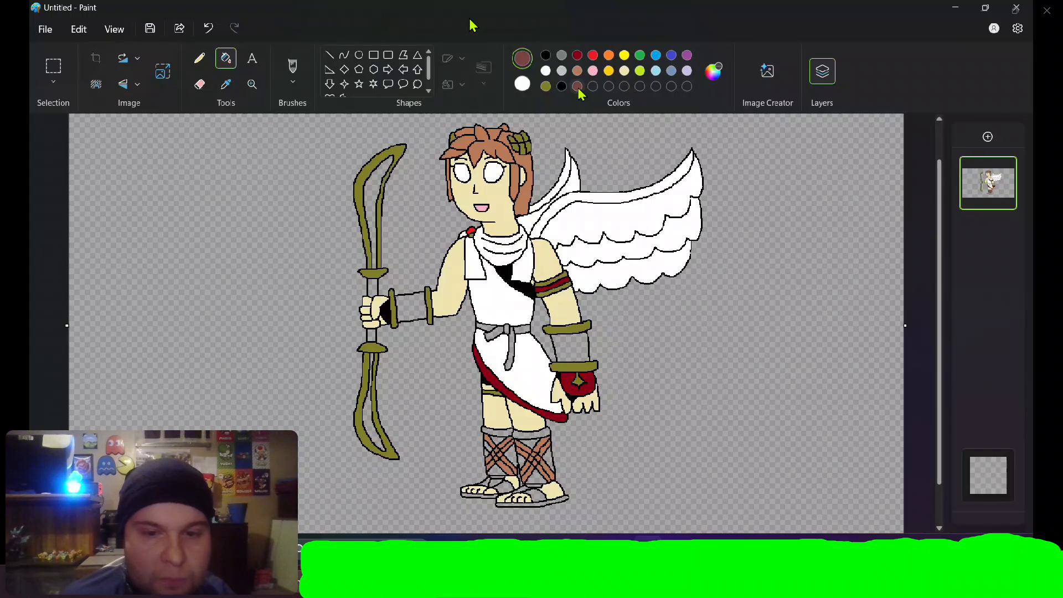
left_click(372, 285)
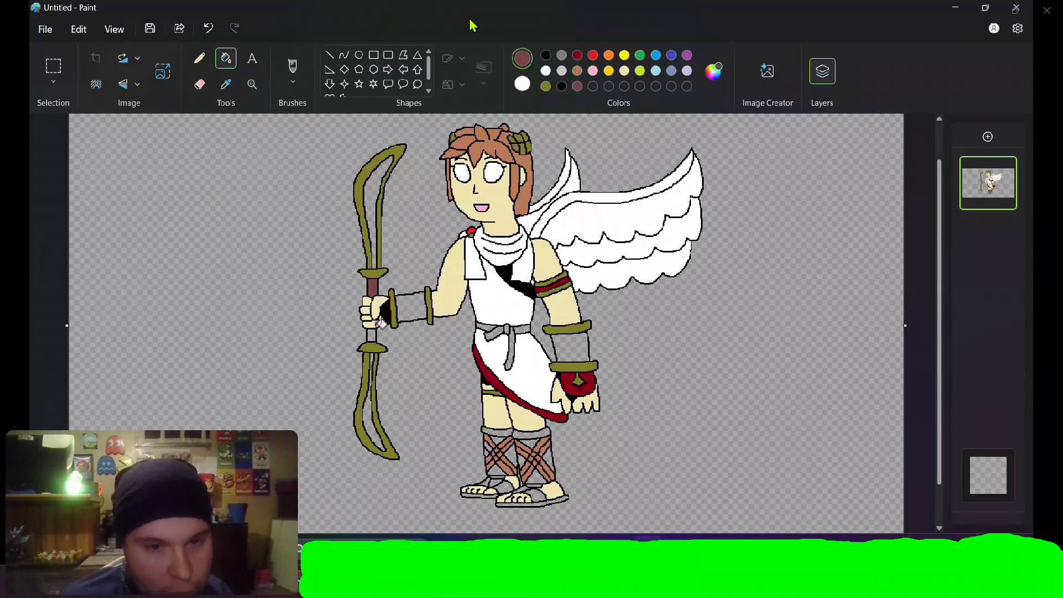
left_click(419, 300)
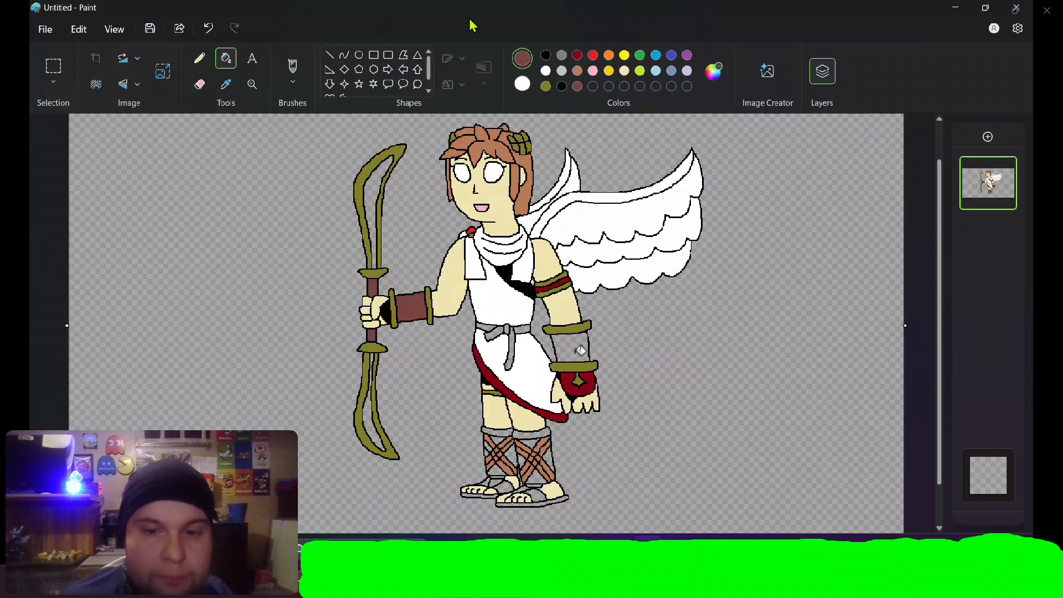
left_click(565, 340)
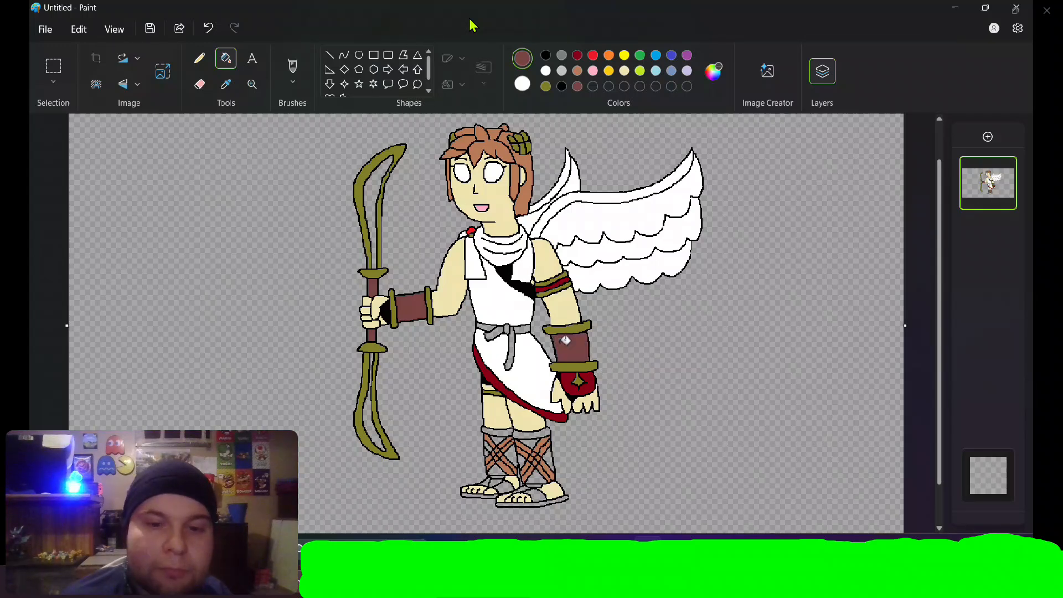
left_click(518, 344)
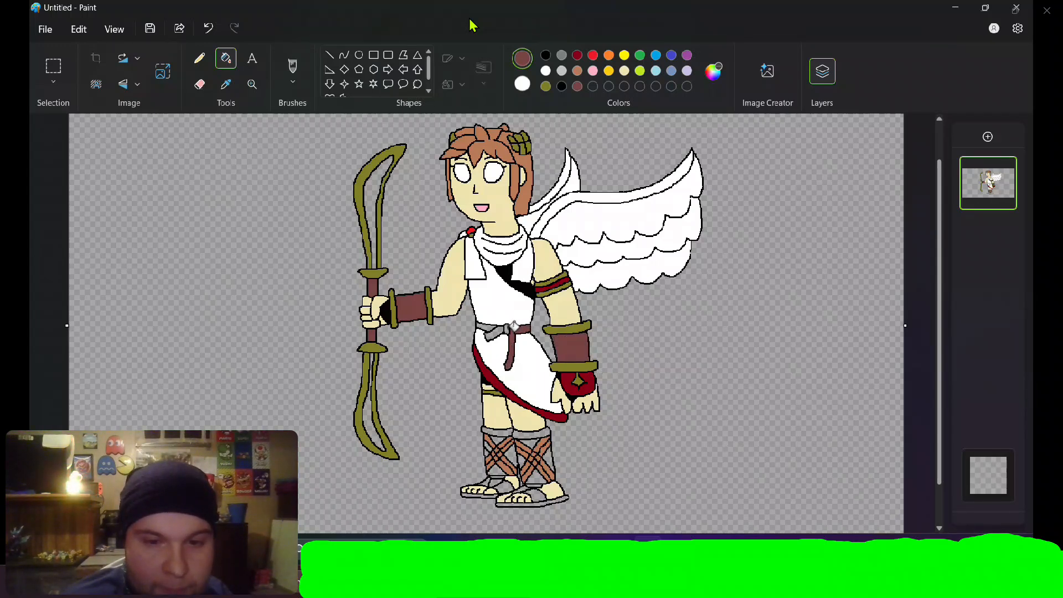
left_click(511, 328)
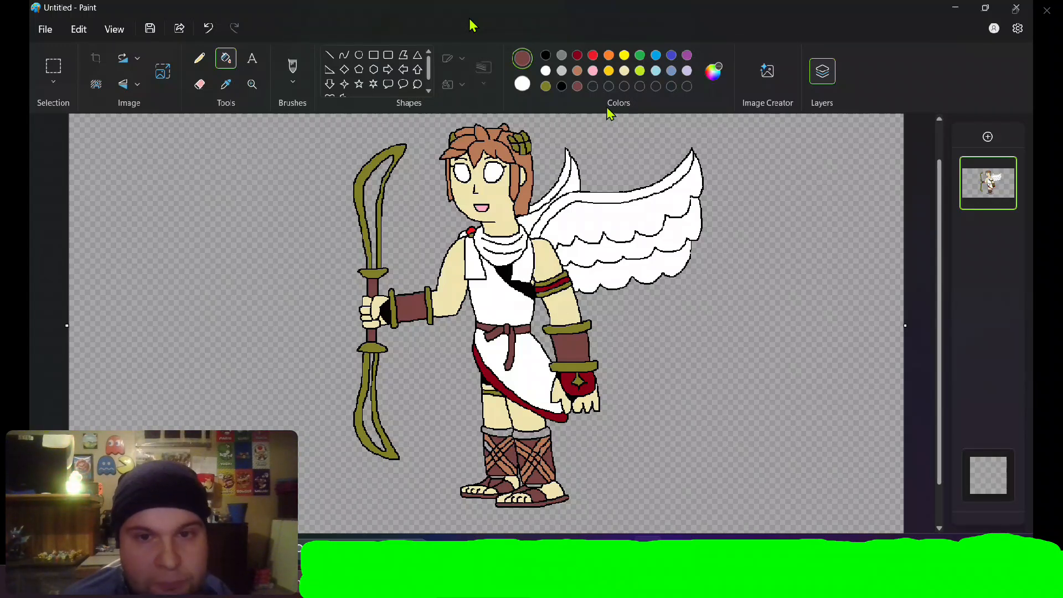
- Fill the top cuffs of both shin guards with light gray
left_click(577, 70)
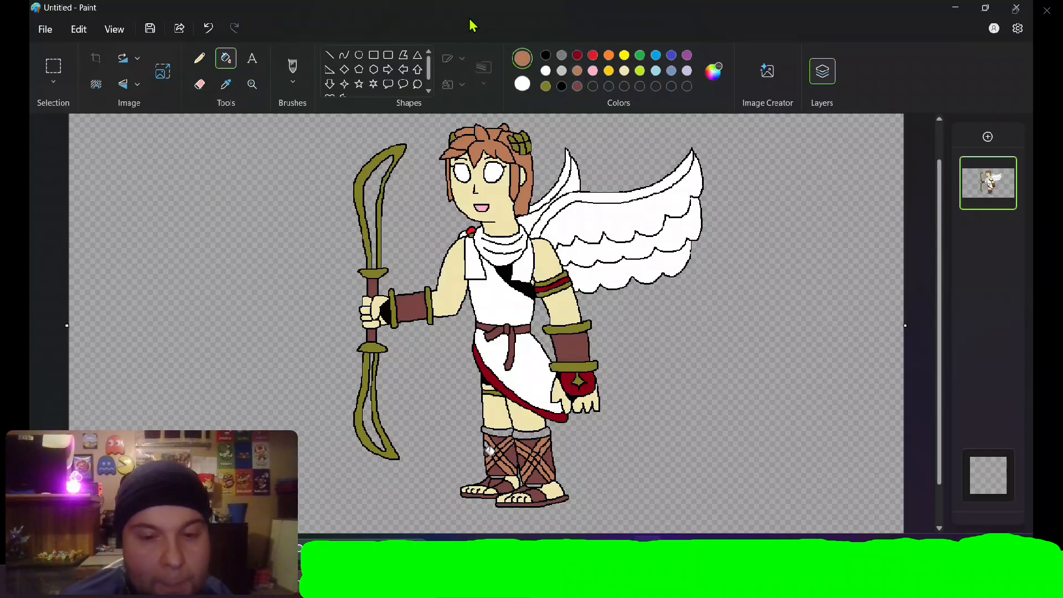
left_click(562, 72)
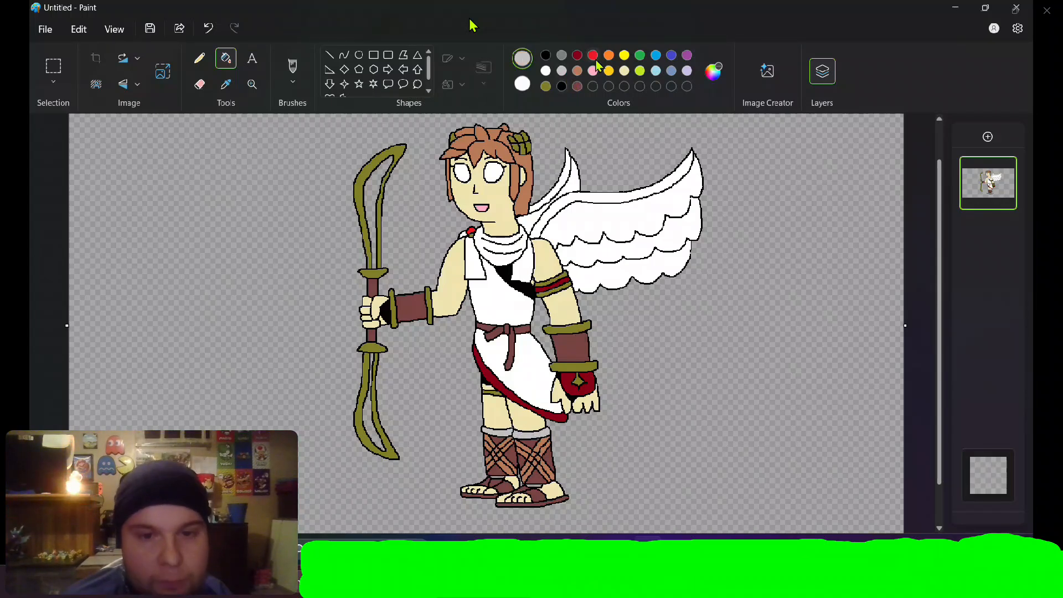
- Add bright yellow (#FFFD55) as the brush color and draw two curved rings around the bracer on the lowered arm
left_click(546, 86)
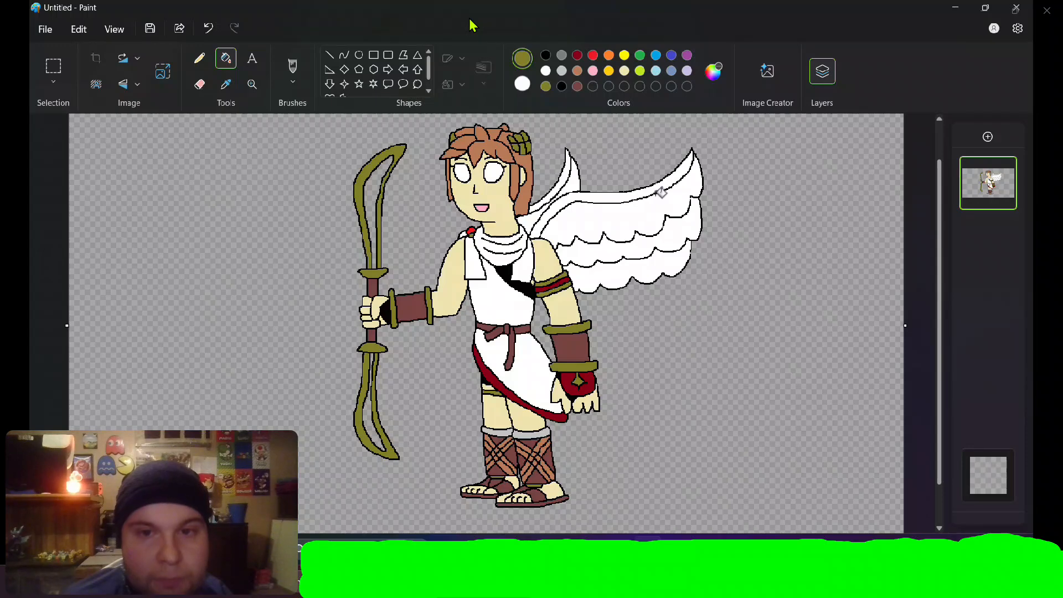
left_click(624, 57)
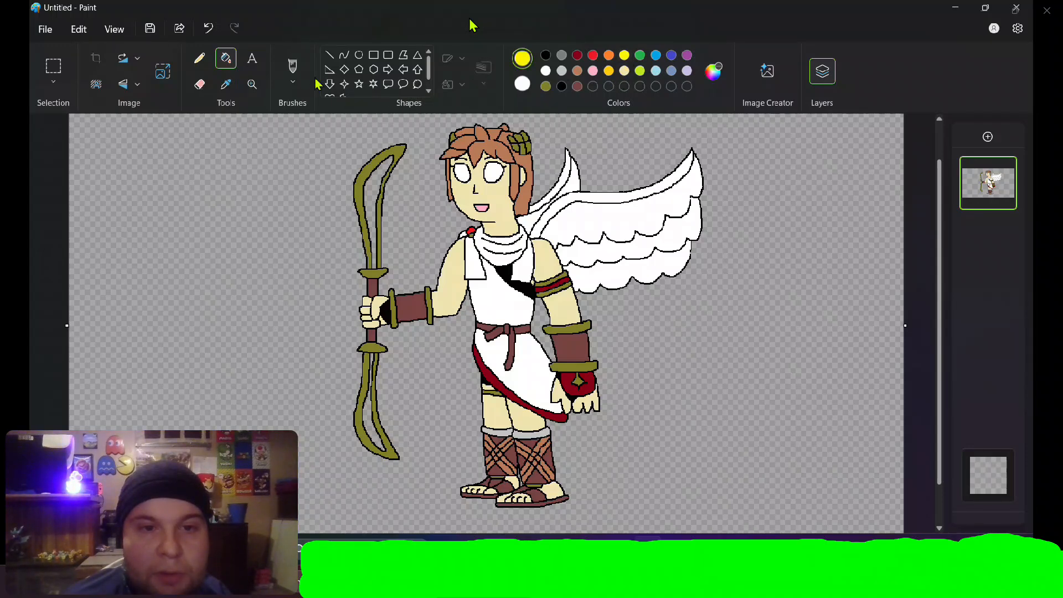
left_click(292, 66)
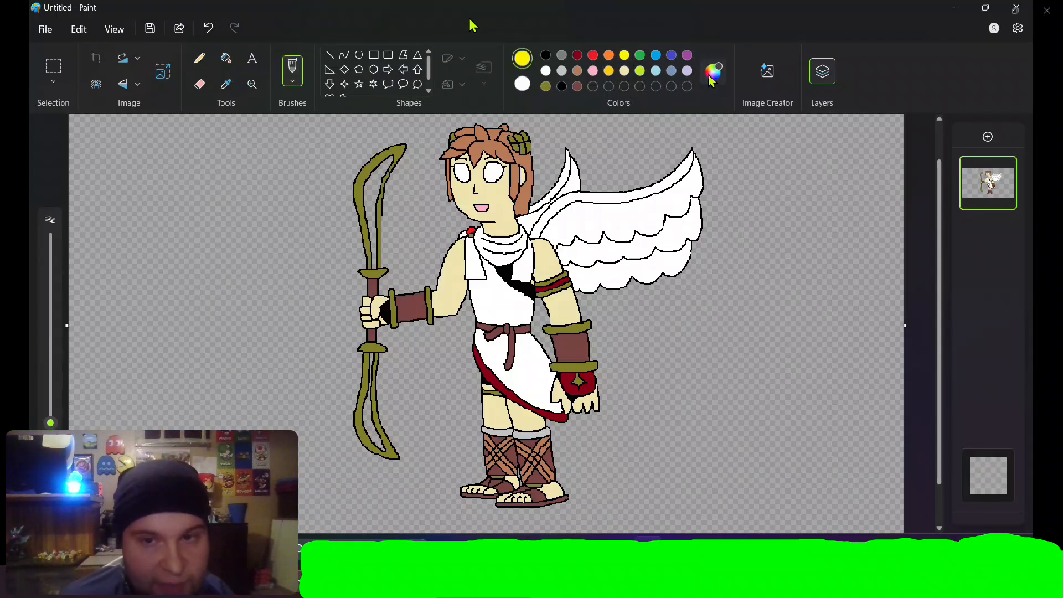
left_click(711, 78)
left_click(370, 364)
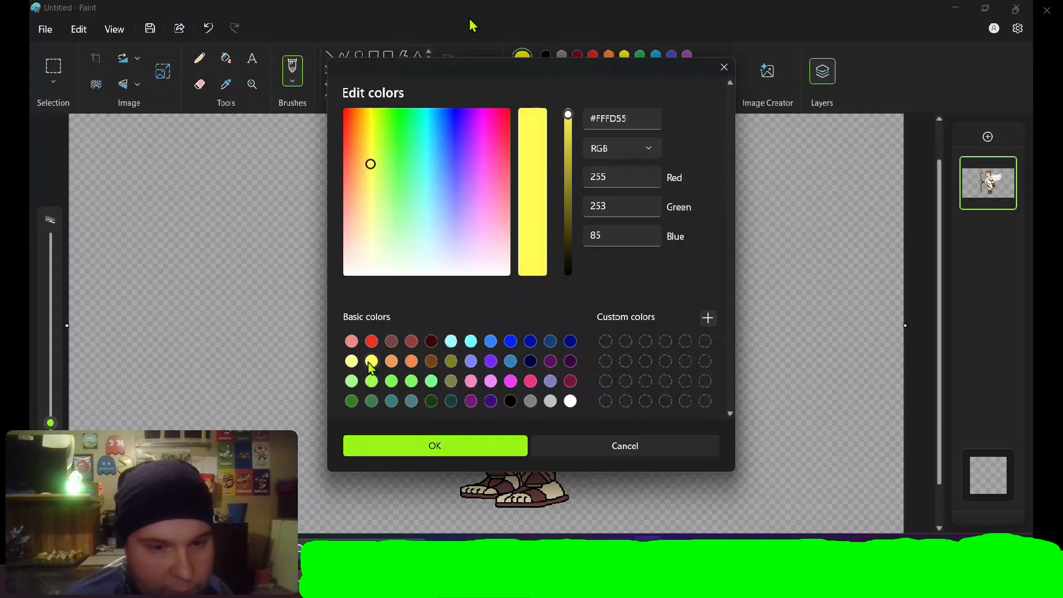
left_click(490, 454)
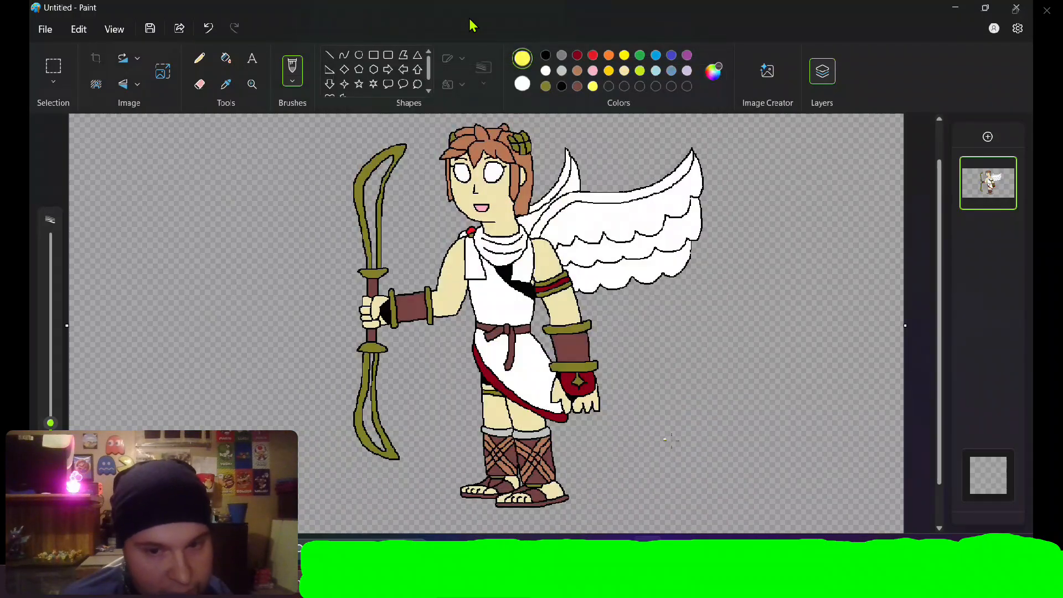
scroll(725, 453, "up", 5)
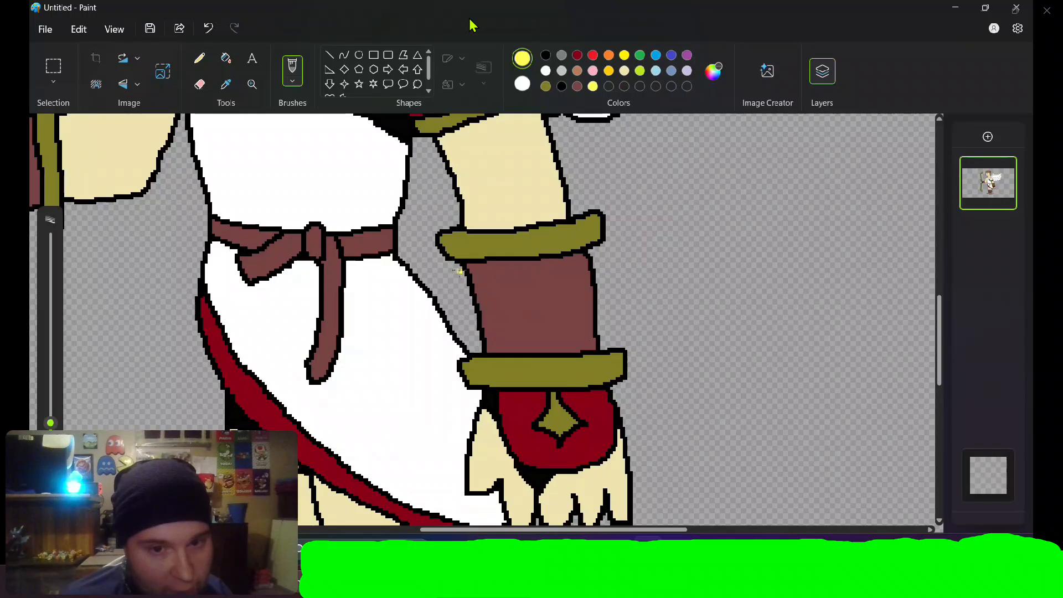
mouse_move(454, 271)
left_mouse_down()
mouse_move(476, 290)
mouse_move(577, 289)
mouse_move(606, 277)
mouse_move(590, 254)
left_mouse_up()
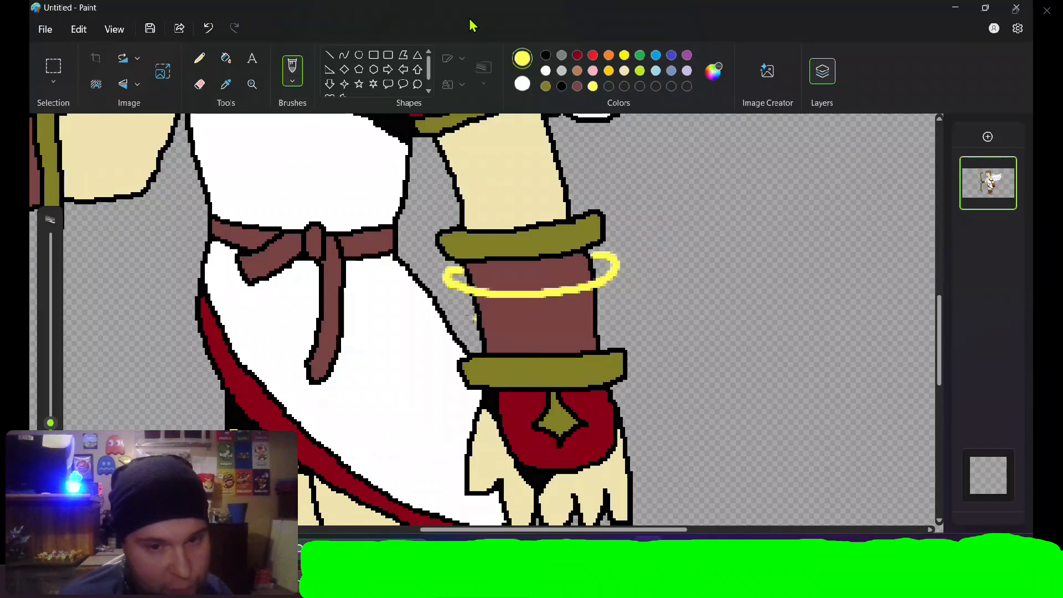
mouse_move(473, 316)
left_mouse_down()
mouse_move(470, 332)
mouse_move(553, 335)
mouse_move(615, 326)
mouse_move(606, 304)
left_mouse_up()
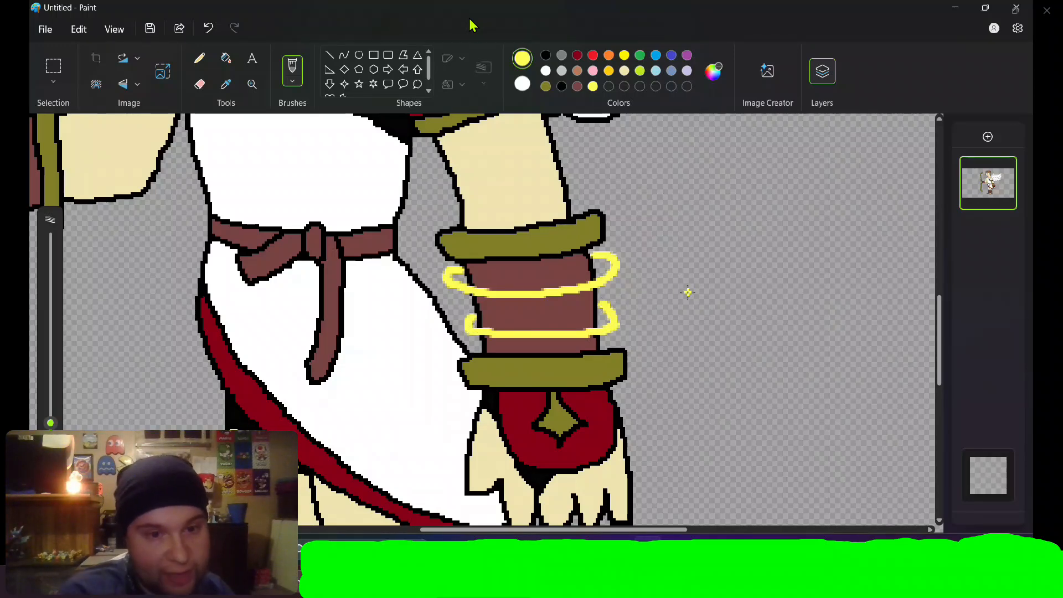
scroll(687, 292, "down", 1)
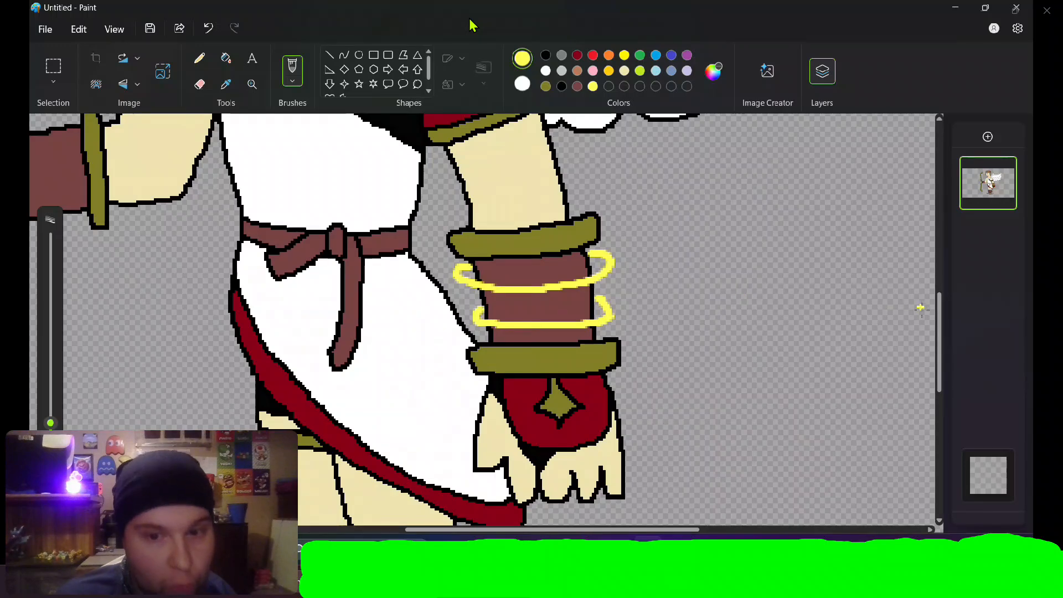
- Draw a round iris with a thin black outline and solid light turquoise fill inside each eye, adjusting the second iris's position
left_click_drag(942, 314, 924, 188)
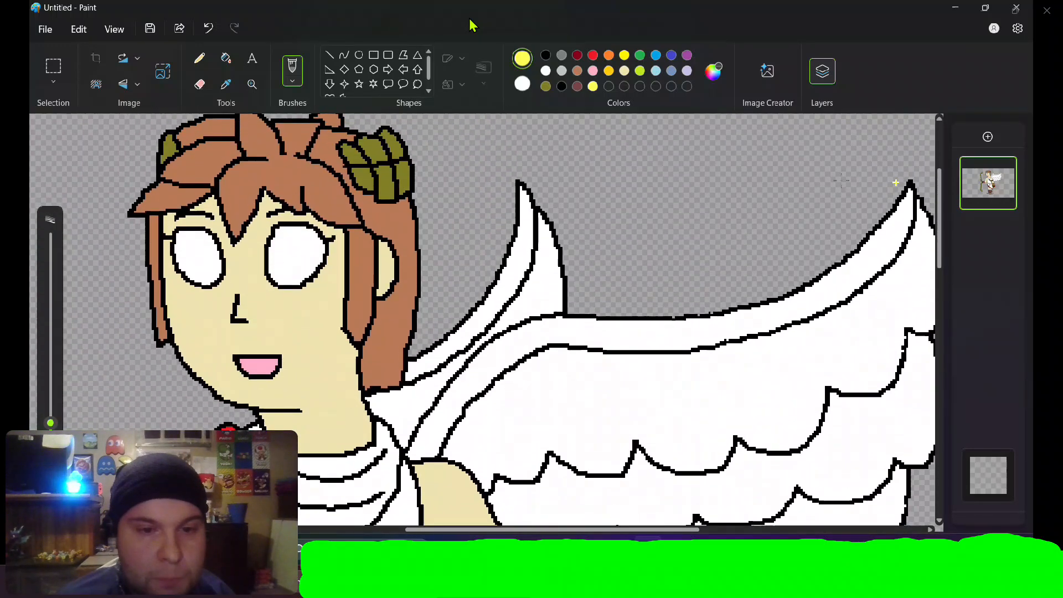
left_click(546, 58)
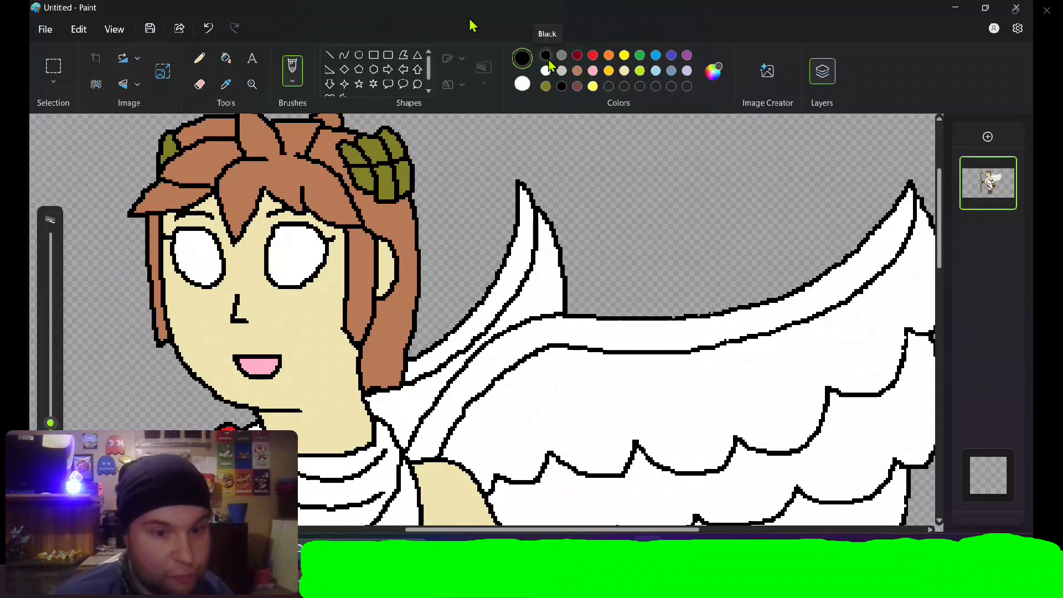
right_click(656, 71)
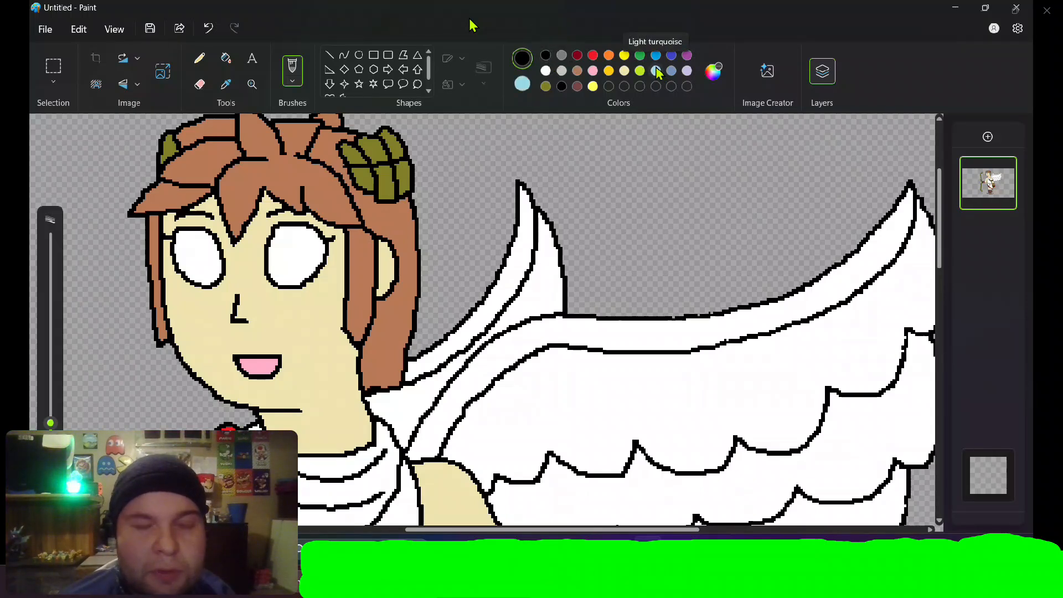
left_click(359, 55)
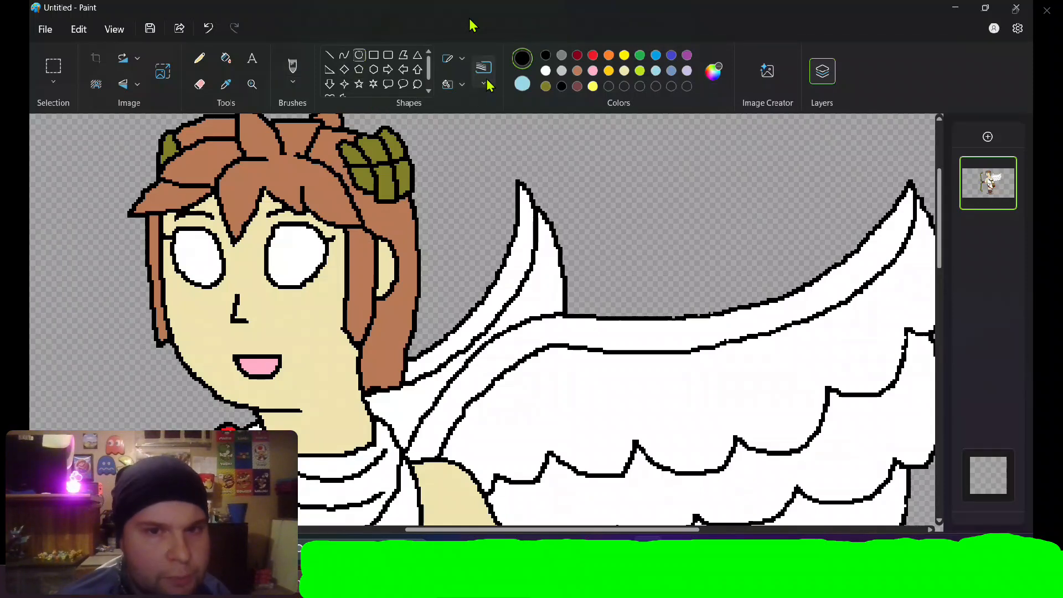
left_click(486, 83)
left_click(481, 106)
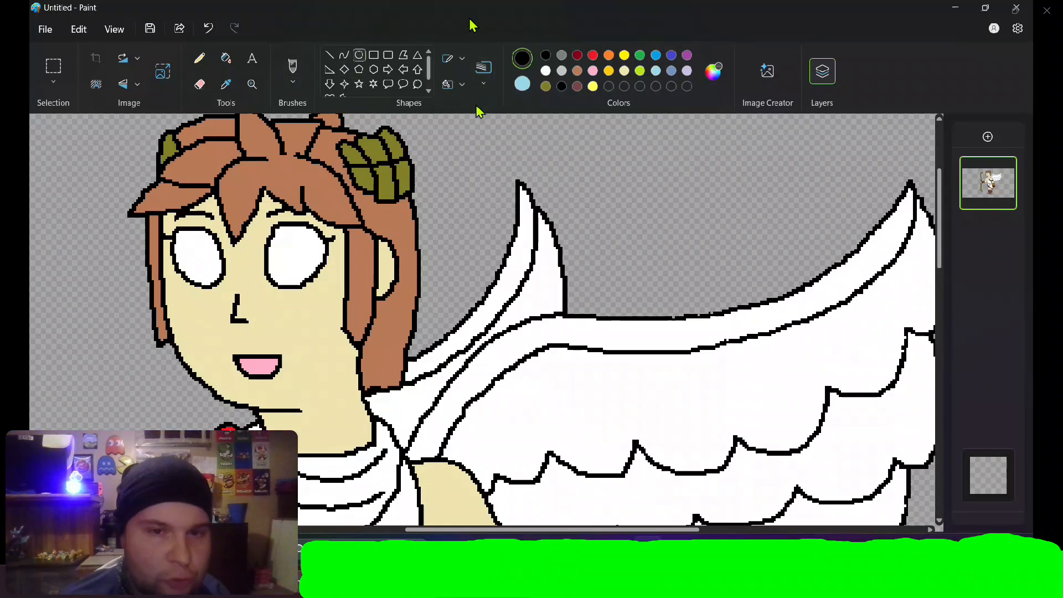
left_click(452, 87)
left_click(450, 142)
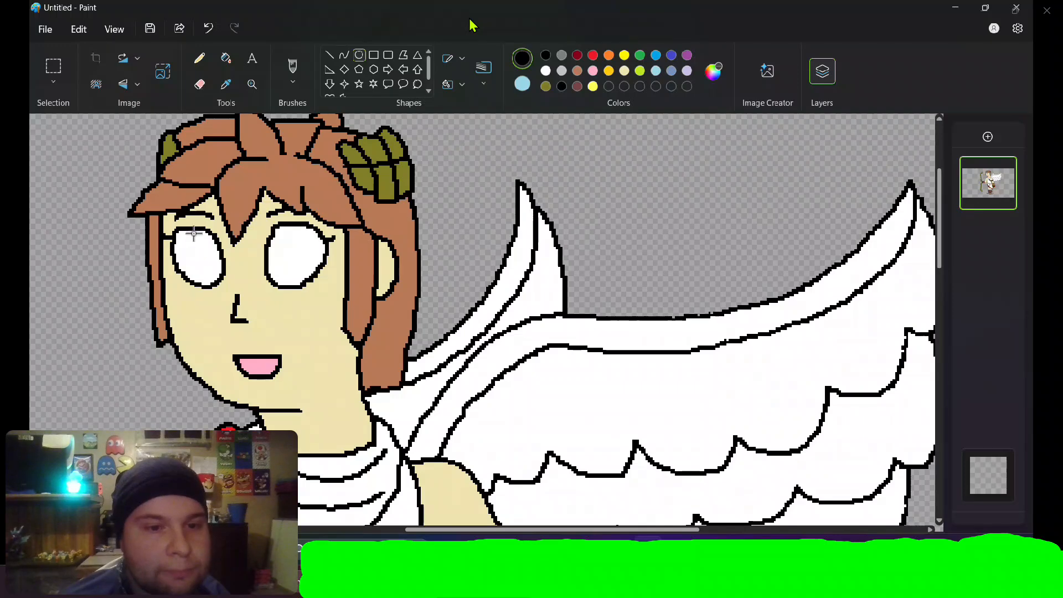
scroll(164, 239, "up", 1)
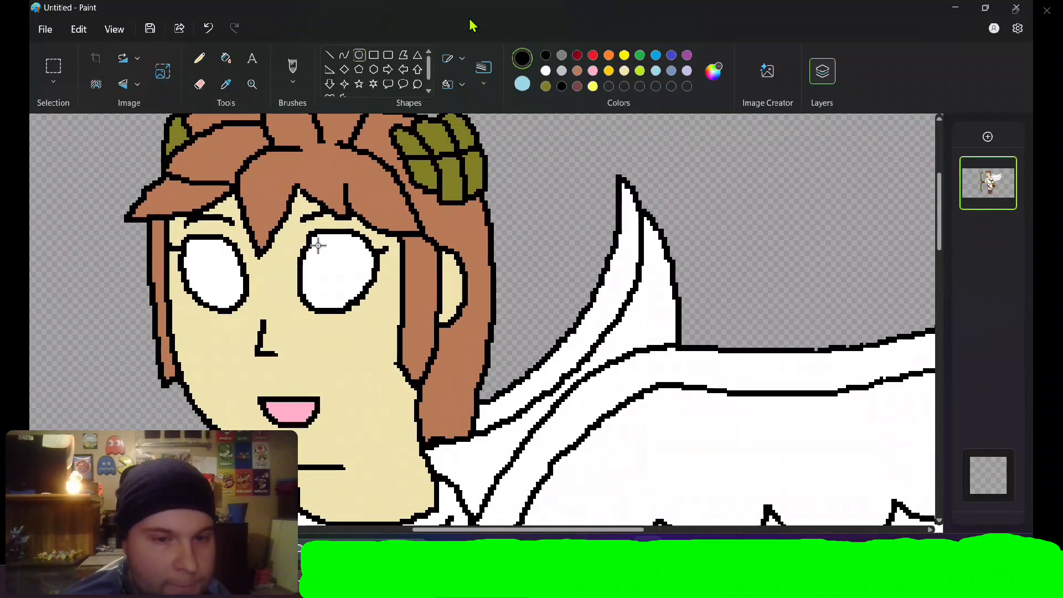
left_click_drag(316, 241, 371, 294)
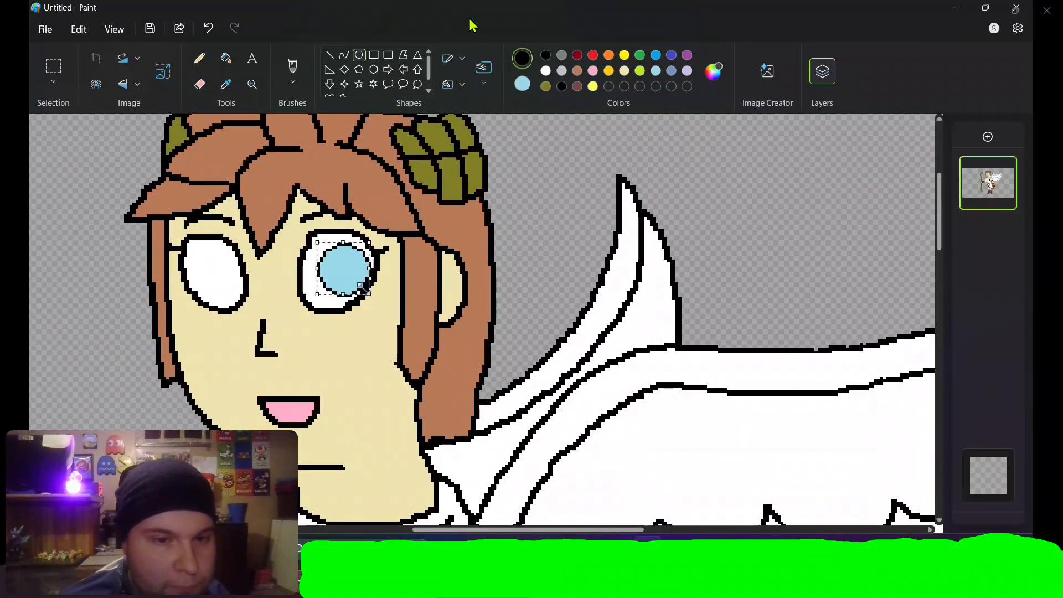
left_click_drag(184, 244, 242, 304)
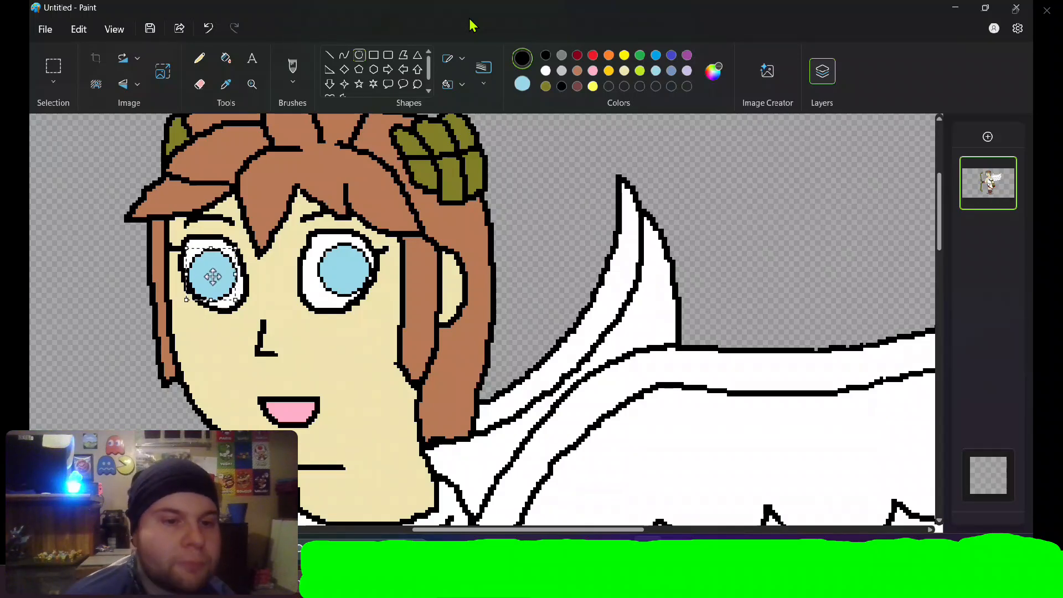
left_click_drag(212, 276, 218, 275)
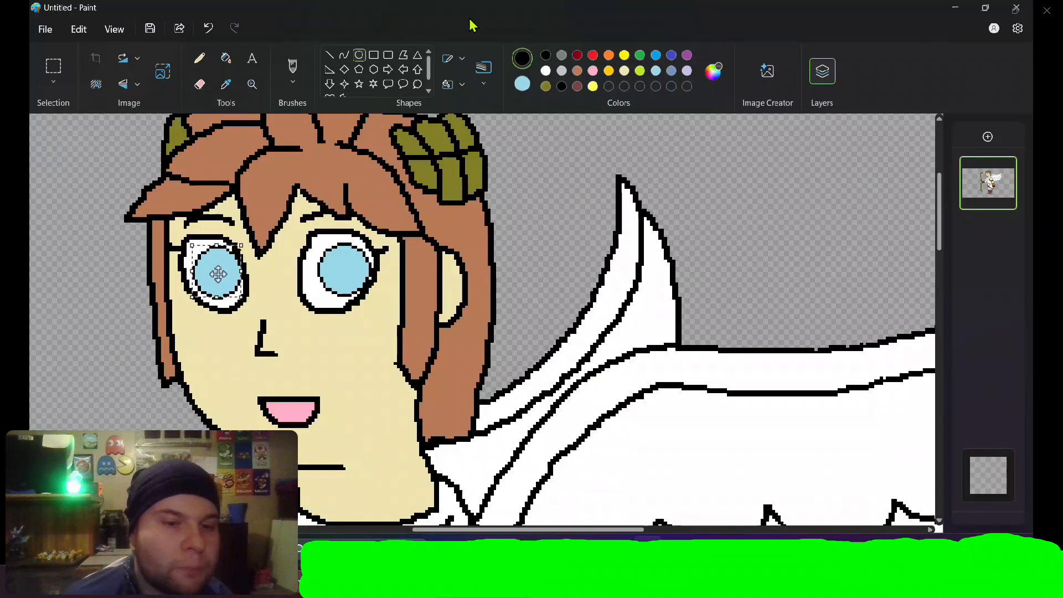
left_click(259, 271)
- Draw a smaller solid black circle as the pupil inside each turquoise iris
right_click(546, 56)
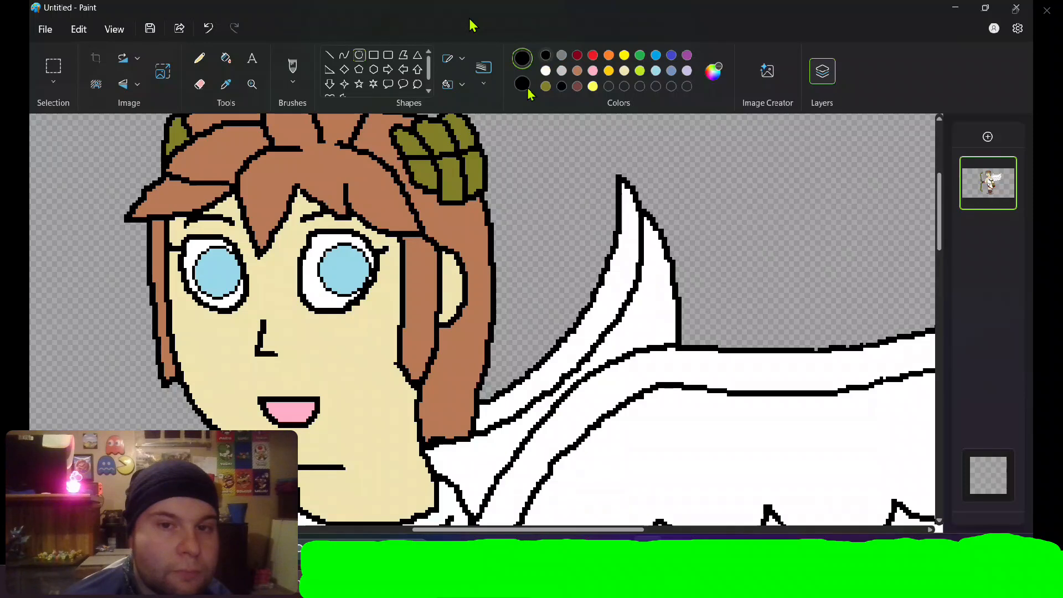
left_click_drag(329, 252, 364, 289)
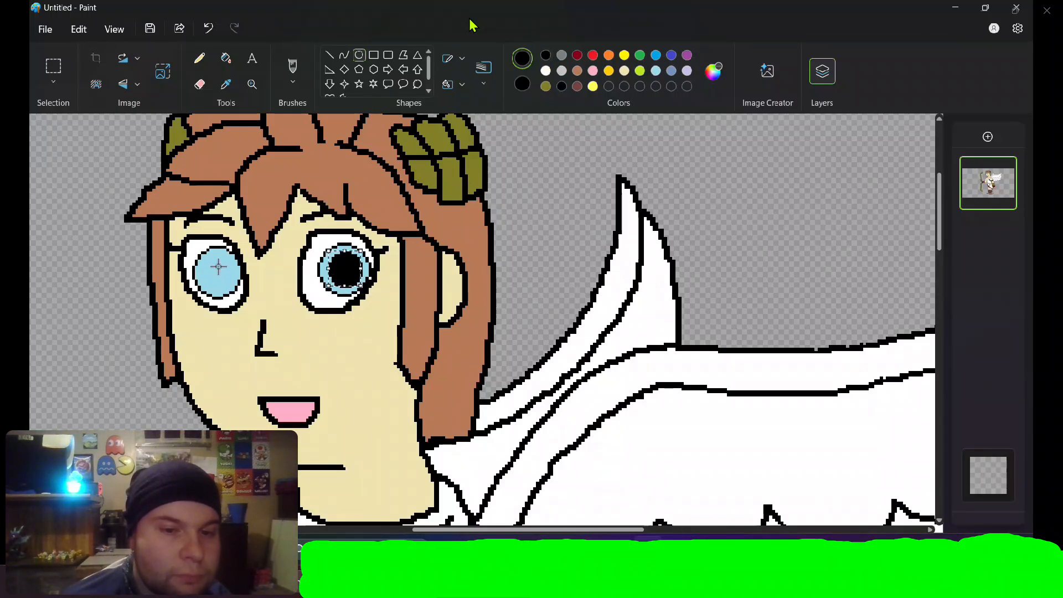
left_click_drag(206, 255, 232, 278)
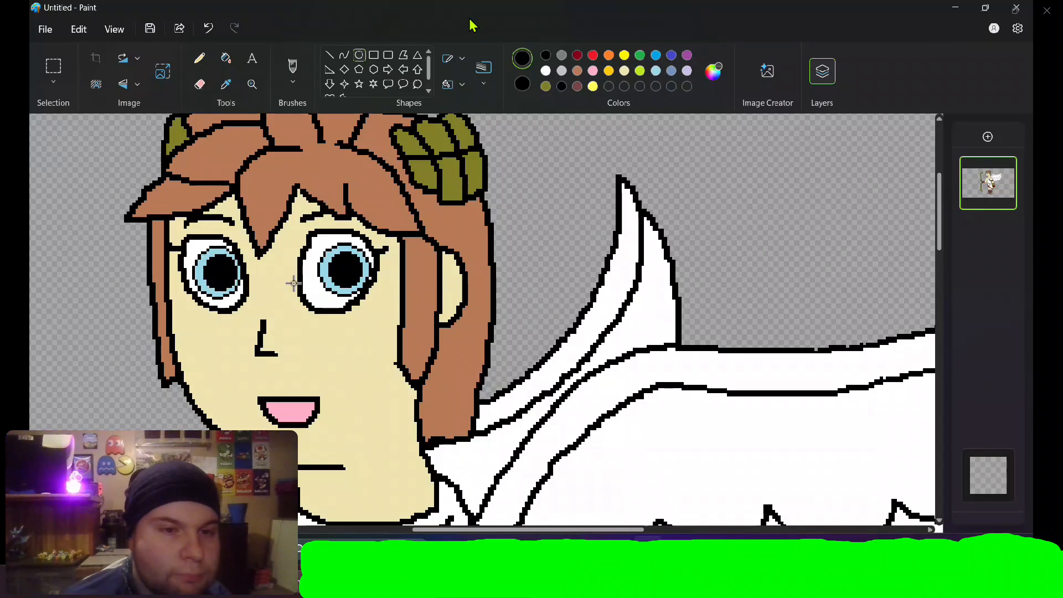
- Add a small white-filled, black-outlined circle as a highlight on the upper-left part of each pupil
right_click(546, 72)
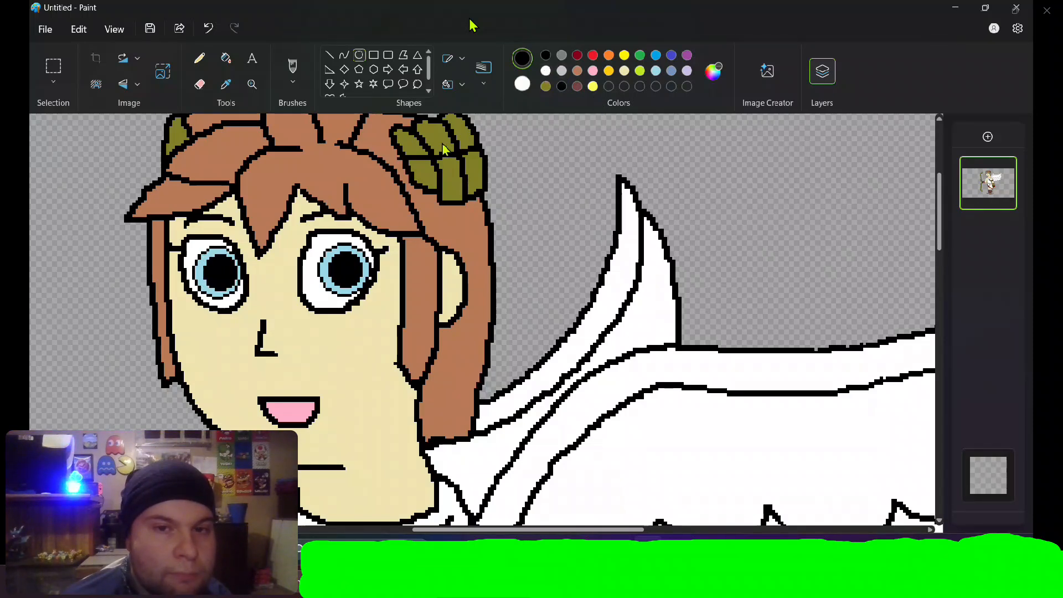
mouse_move(202, 248)
left_mouse_down()
mouse_move(227, 274)
mouse_move(220, 267)
left_mouse_up()
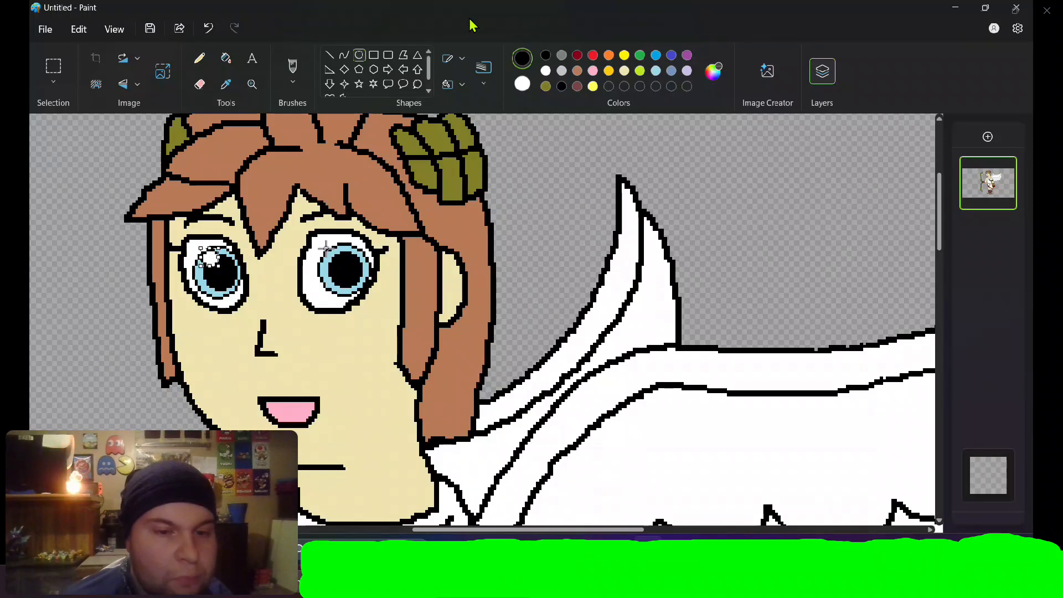
left_click_drag(329, 251, 339, 268)
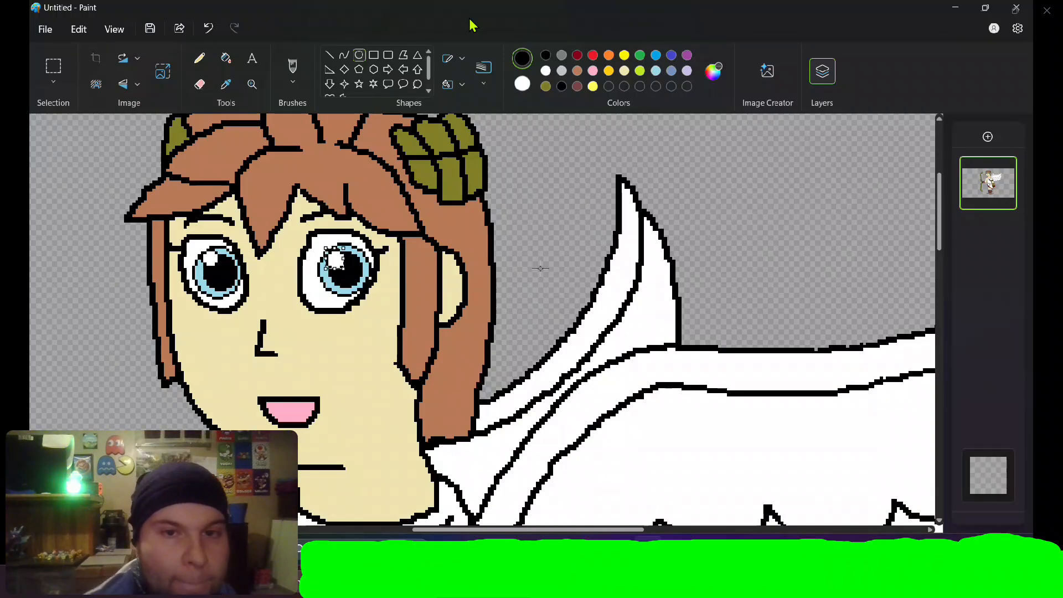
- Fill the inner areas of the weapon's upper and lower blades with blue-gray
scroll(540, 268, "down", 1)
scroll(540, 269, "down", 6)
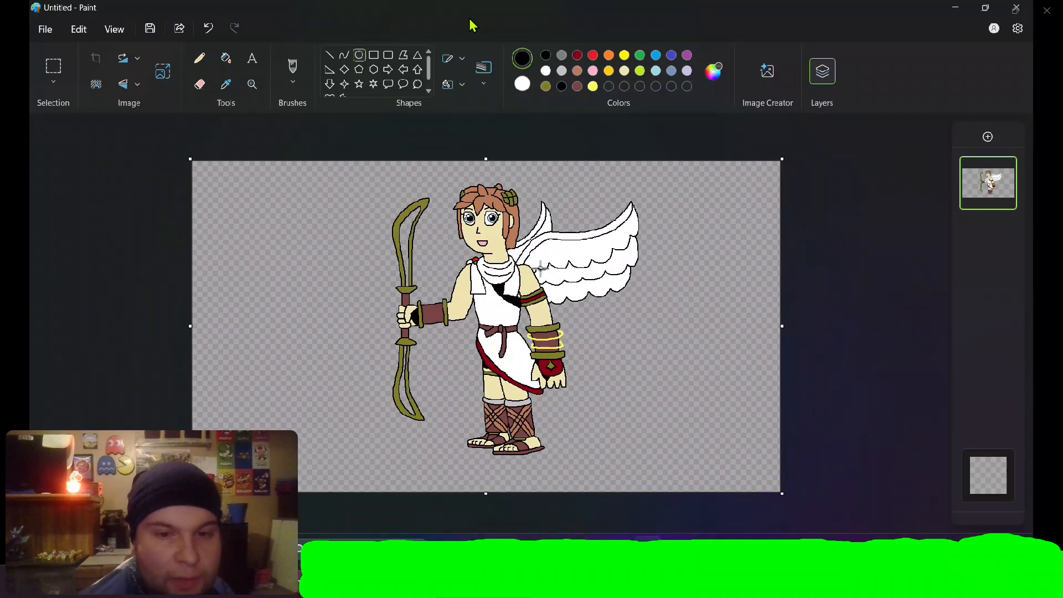
scroll(540, 269, "up", 1)
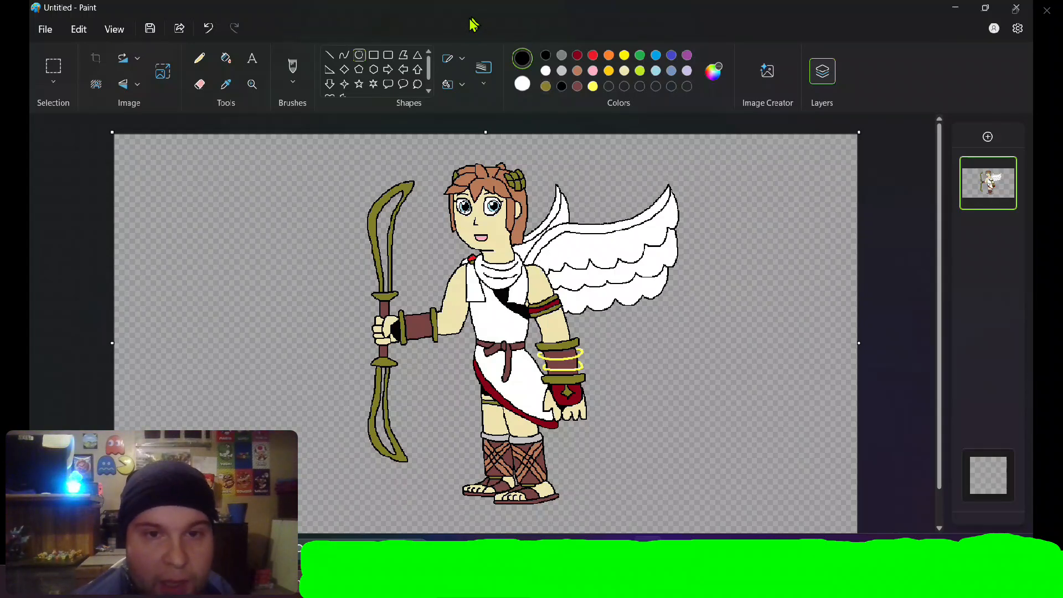
left_click(670, 70)
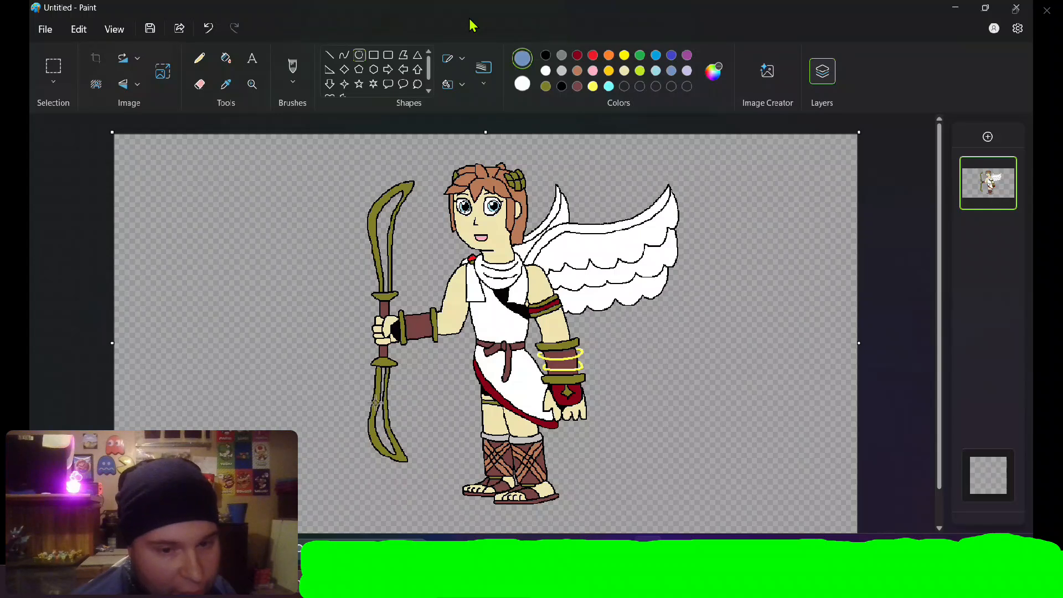
left_click(225, 57)
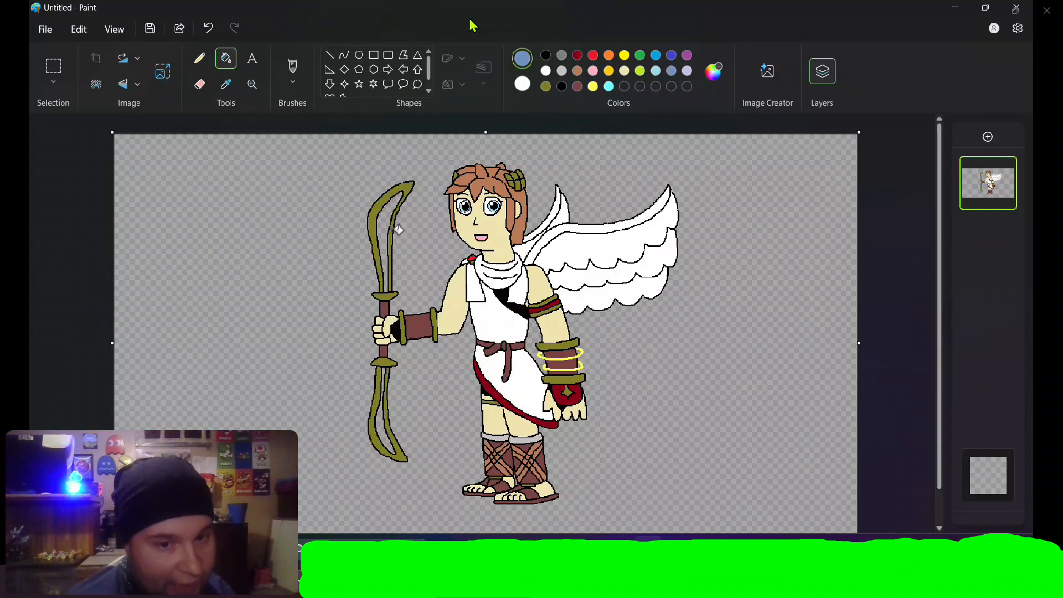
left_click(388, 219)
left_click(389, 430)
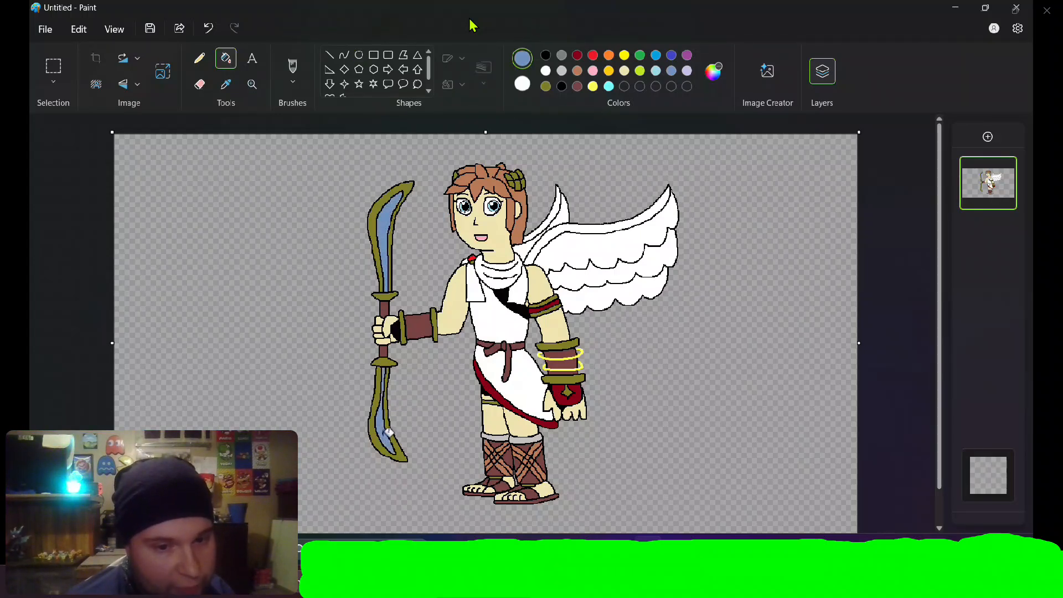